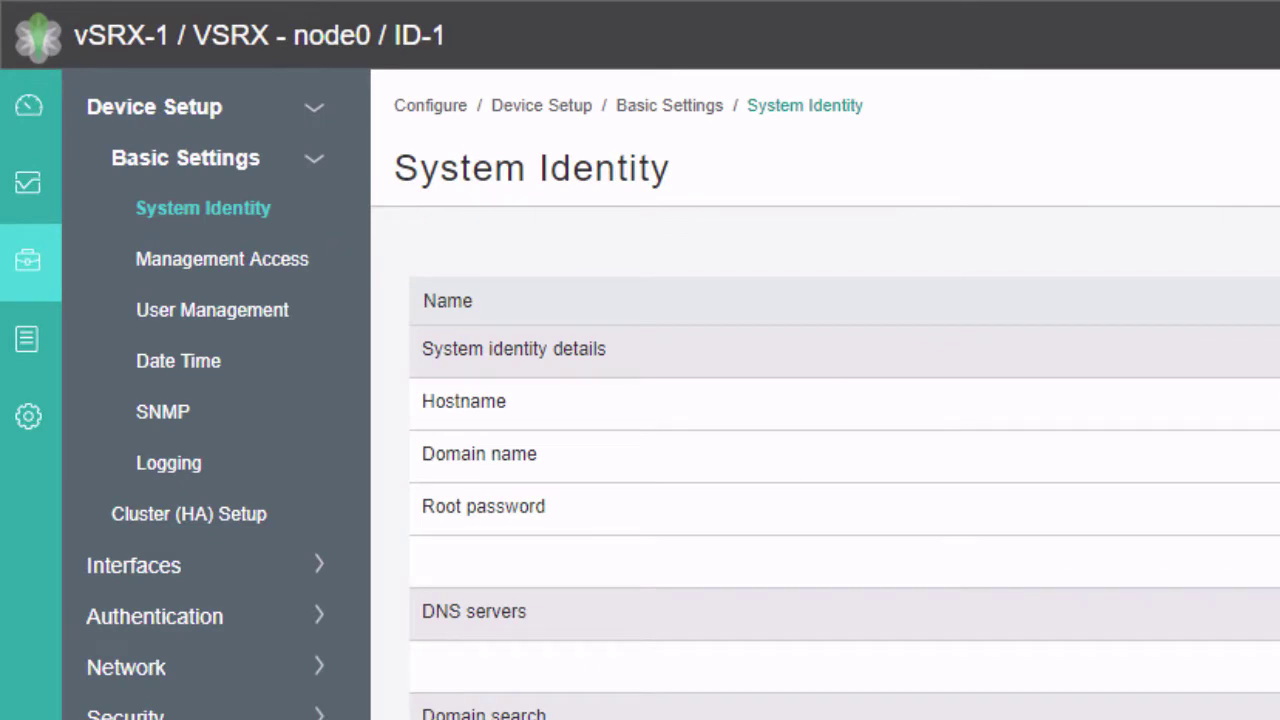
Open Chassis Cluster > Cluster Configuration to list vSRX-1 as primary and vSRX-2 as secondary
{"action": "mouse_move", "coordinate": [55, 267]}
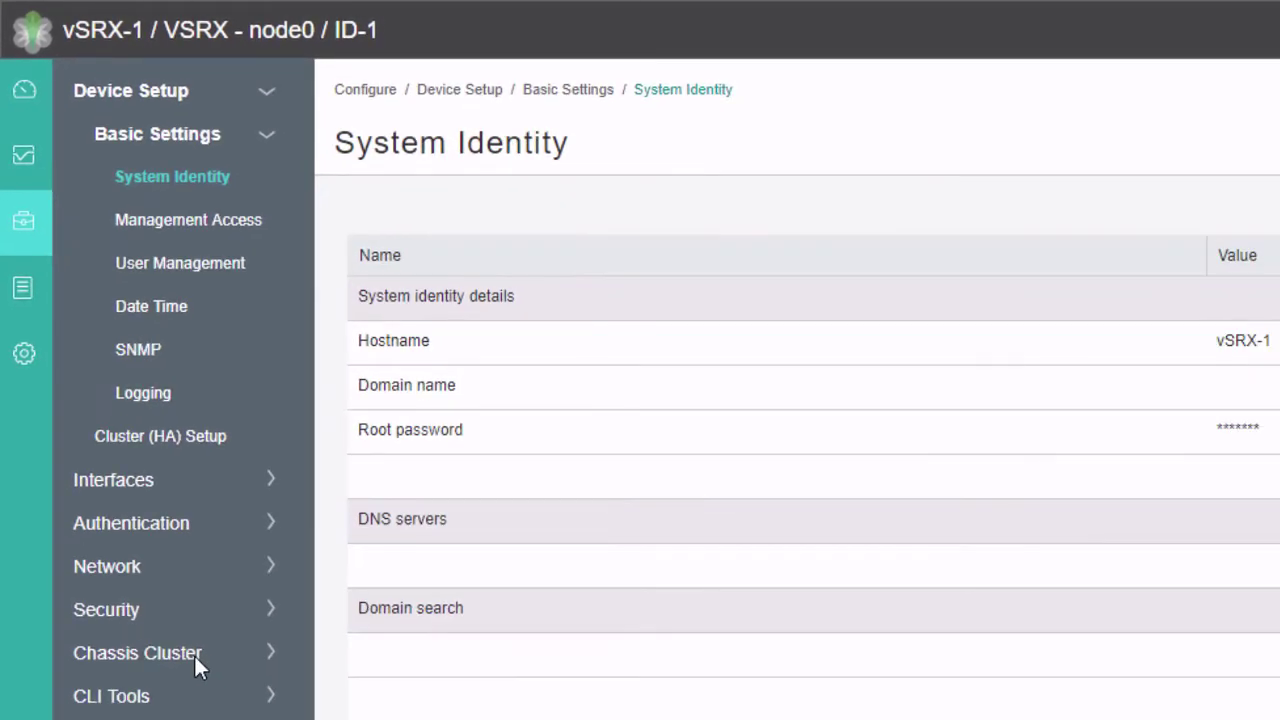
{"action": "left_click", "coordinate": [194, 653]}
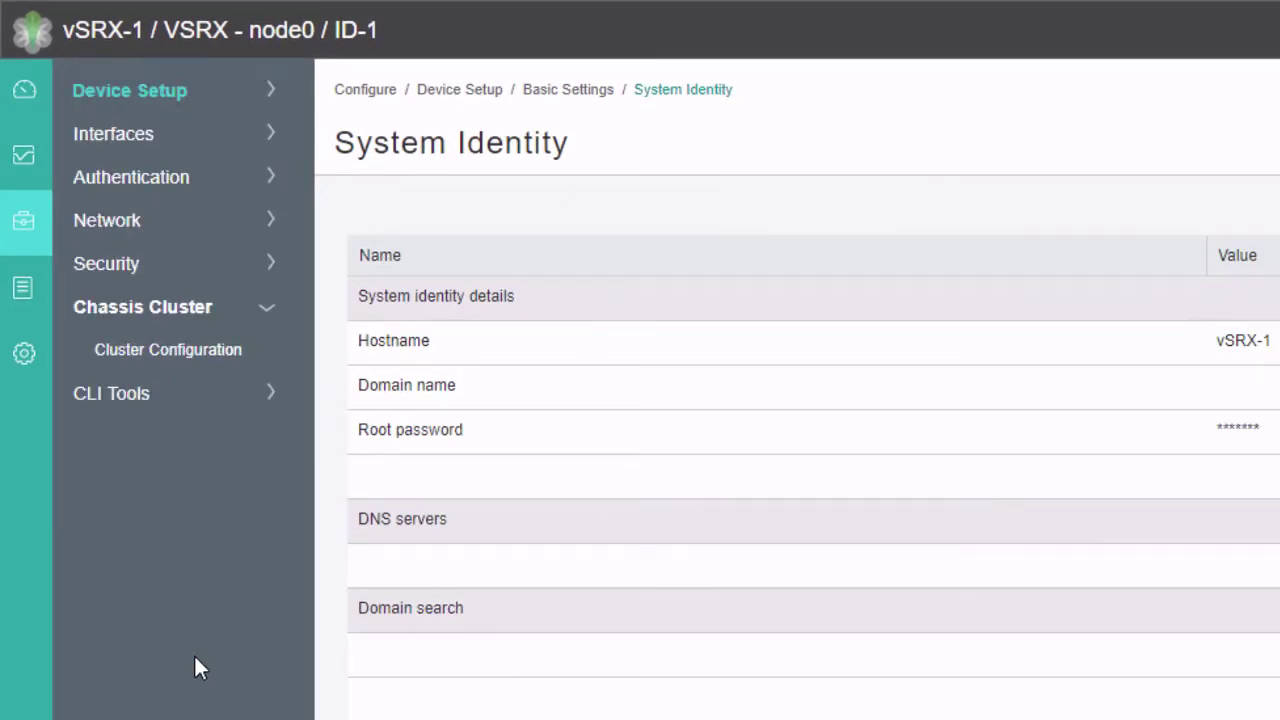
{"action": "left_click", "coordinate": [214, 349]}
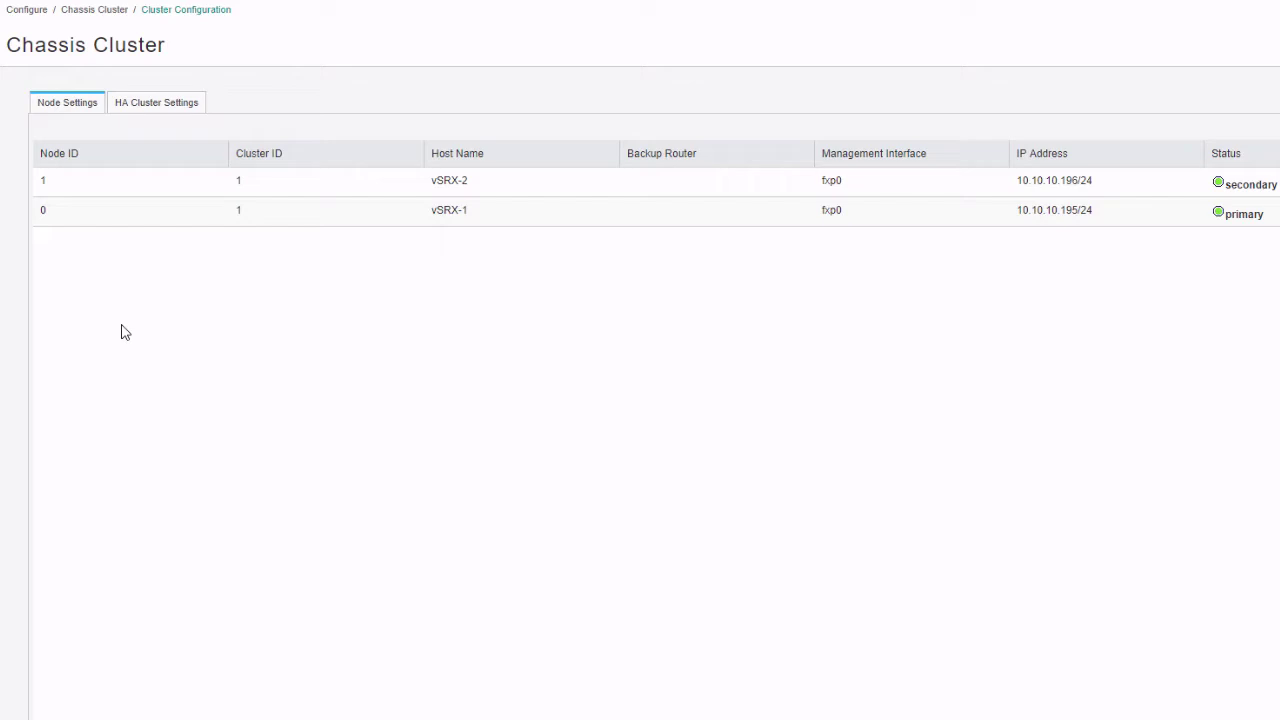
Sort nodes by Node ID and start a new redundancy group under HA Cluster Settings
{"action": "left_click", "coordinate": [155, 160]}
{"action": "left_click", "coordinate": [171, 110]}
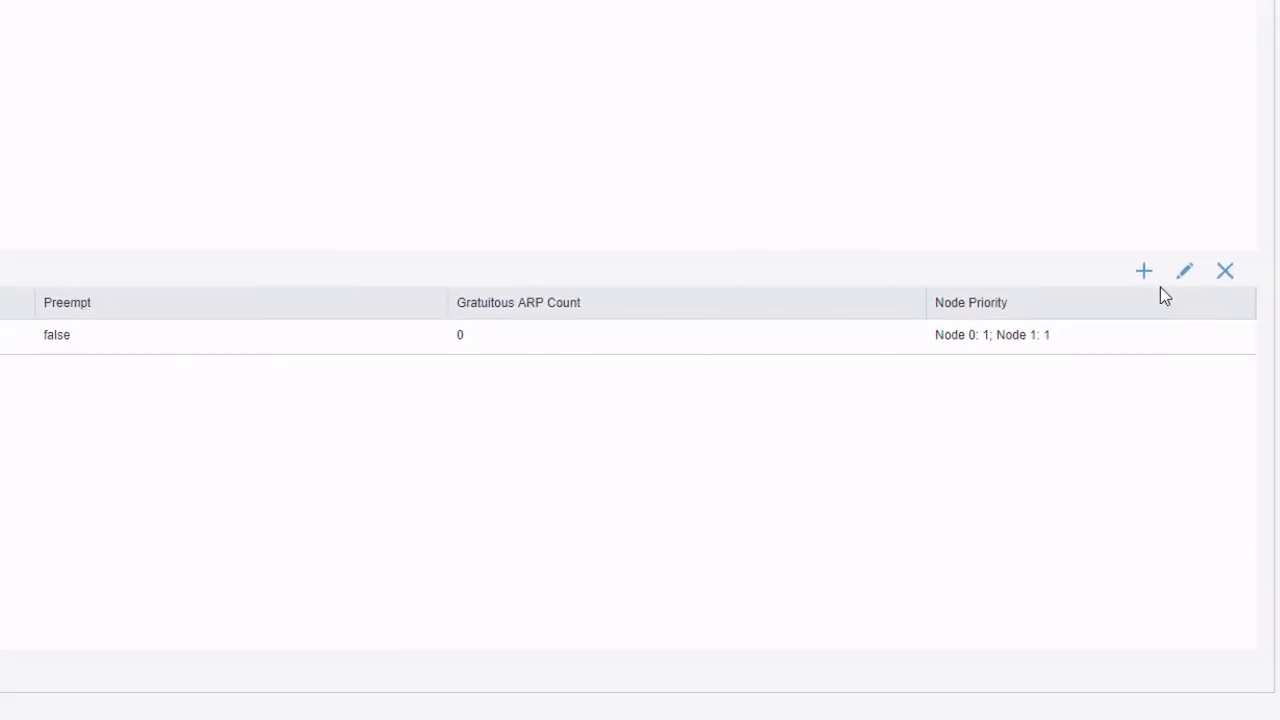
{"action": "left_click", "coordinate": [1114, 250]}
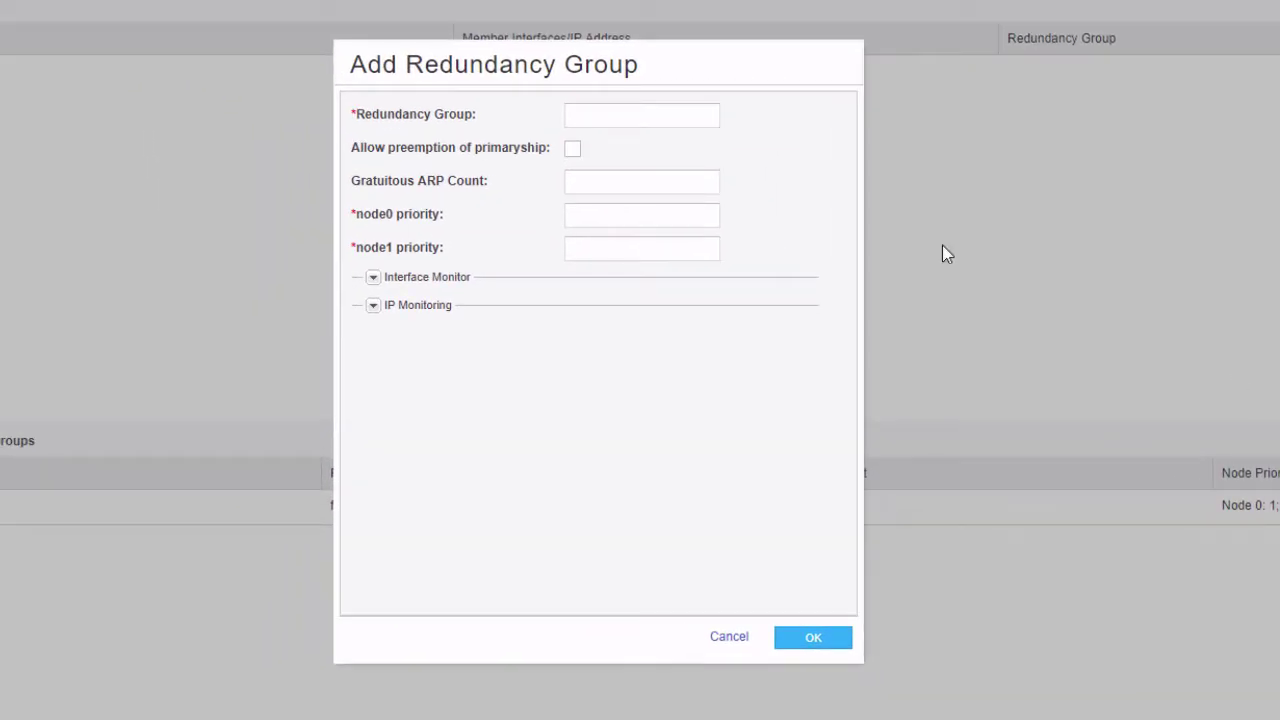
Create redundancy group 1 with preemption, node0 priority 200 and node1 priority 100
{"action": "left_click", "coordinate": [609, 115]}
{"action": "type", "text": "1"}
{"action": "key", "text": "Tab"}
{"action": "key", "text": "space"}
{"action": "key", "text": "Tab"}
{"action": "key", "text": "Tab"}
{"action": "type", "text": "200"}
{"action": "key", "text": "Tab"}
{"action": "type", "text": "100"}
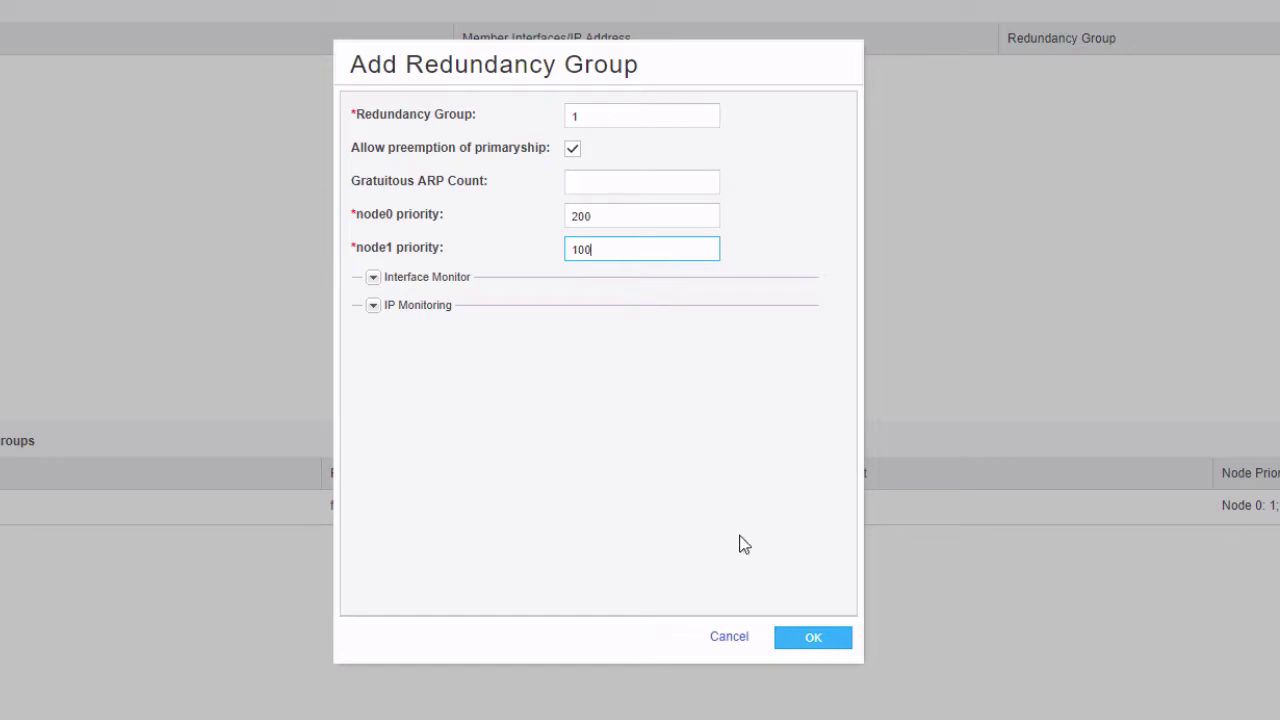
{"action": "left_click", "coordinate": [788, 636]}
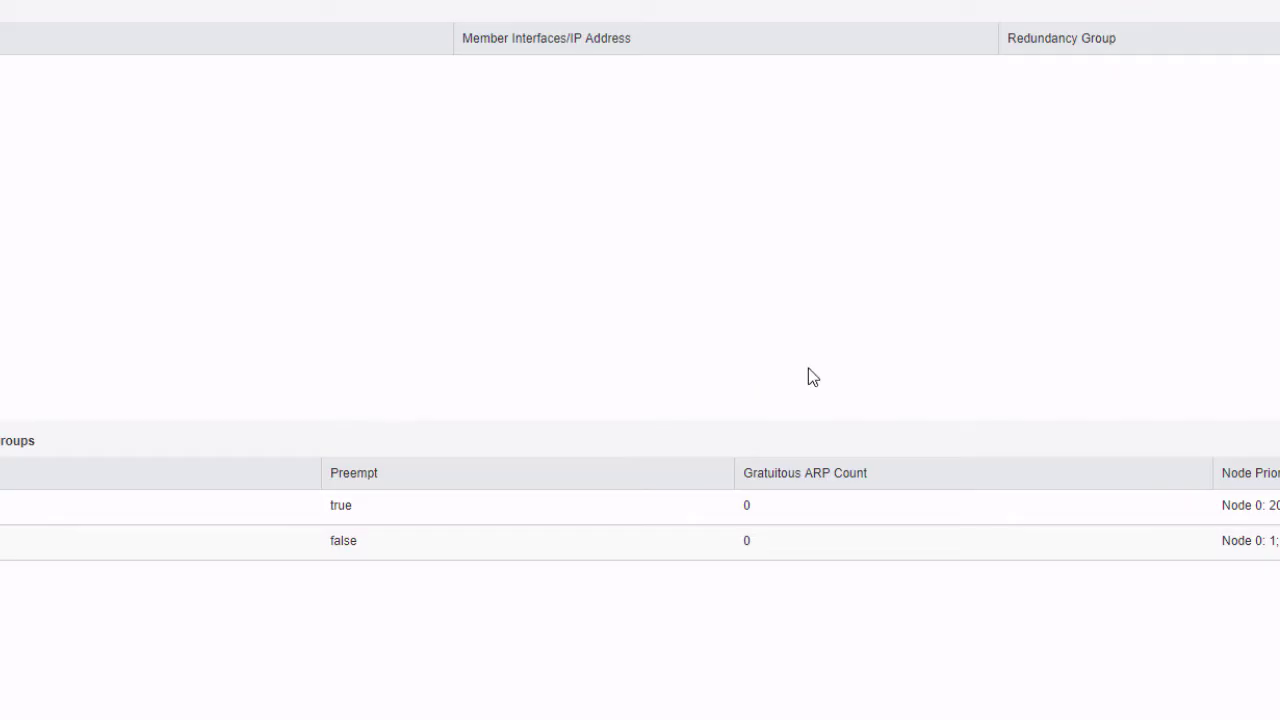
Add redundancy group 2 with preemption and priorities 200/100, acknowledging the validation success
{"action": "left_click", "coordinate": [1120, 252]}
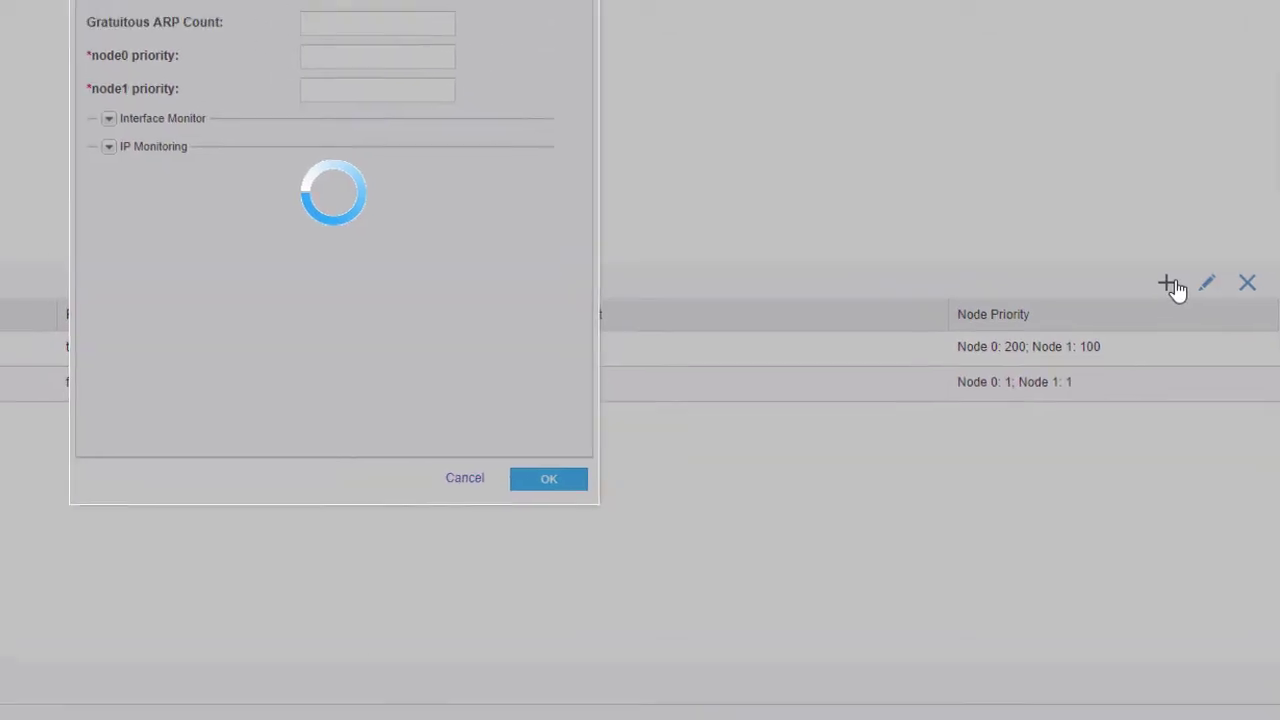
{"action": "left_click", "coordinate": [614, 130]}
{"action": "type", "text": "2"}
{"action": "key", "text": "Tab"}
{"action": "key", "text": "space"}
{"action": "key", "text": "Tab"}
{"action": "key", "text": "Tab"}
{"action": "type", "text": "200"}
{"action": "key", "text": "Tab"}
{"action": "type", "text": "100"}
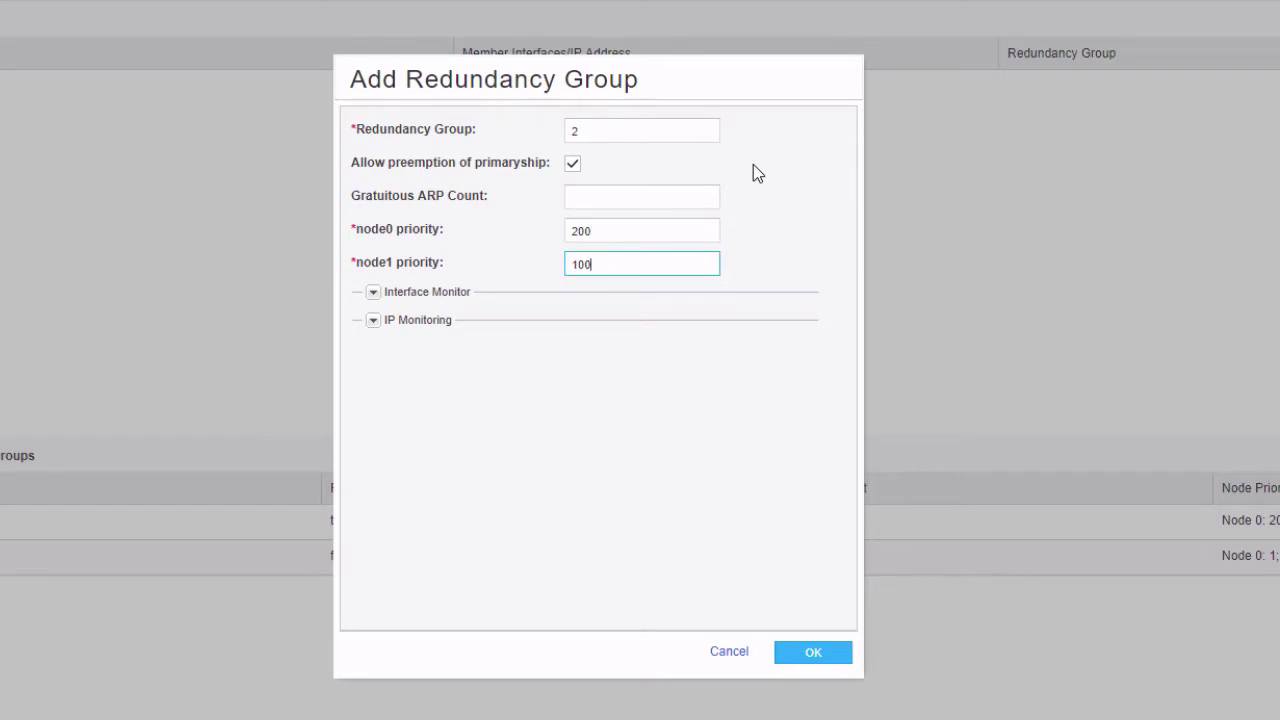
{"action": "left_click", "coordinate": [816, 652]}
{"action": "left_click", "coordinate": [748, 385]}
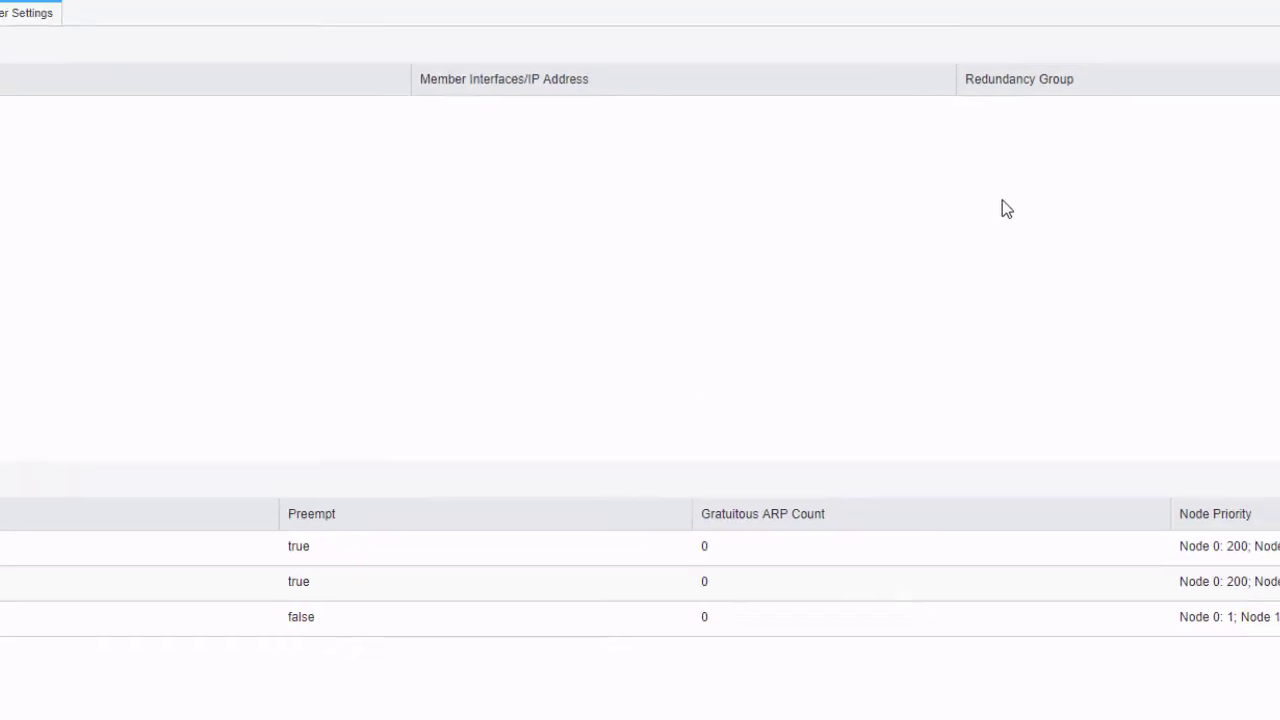
Add ge-0/0/0 and ge-0/0/1 as Fabric Link 0 members in a new HA cluster interface form
{"action": "left_click", "coordinate": [1117, 219]}
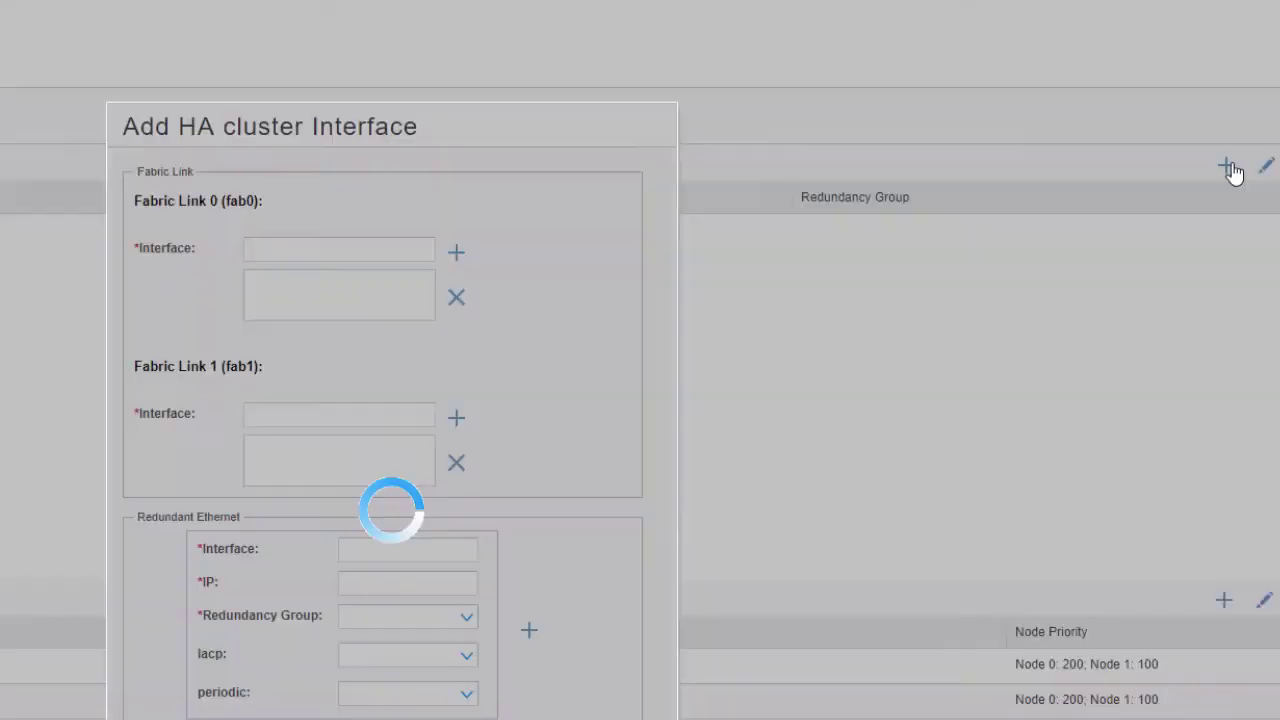
{"action": "left_click", "coordinate": [575, 145]}
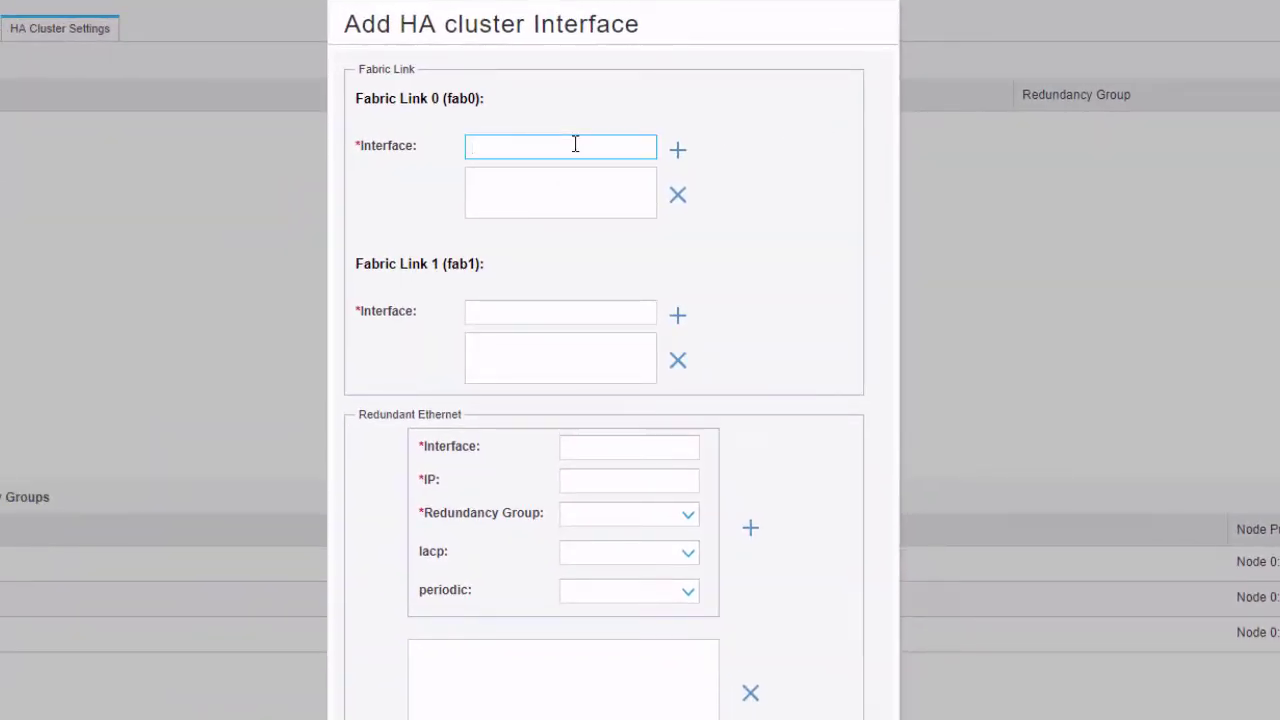
{"action": "type", "text": "ge-0/0/0"}
{"action": "left_click", "coordinate": [679, 151]}
{"action": "left_click", "coordinate": [550, 151]}
{"action": "type", "text": "ge-0/0/1"}
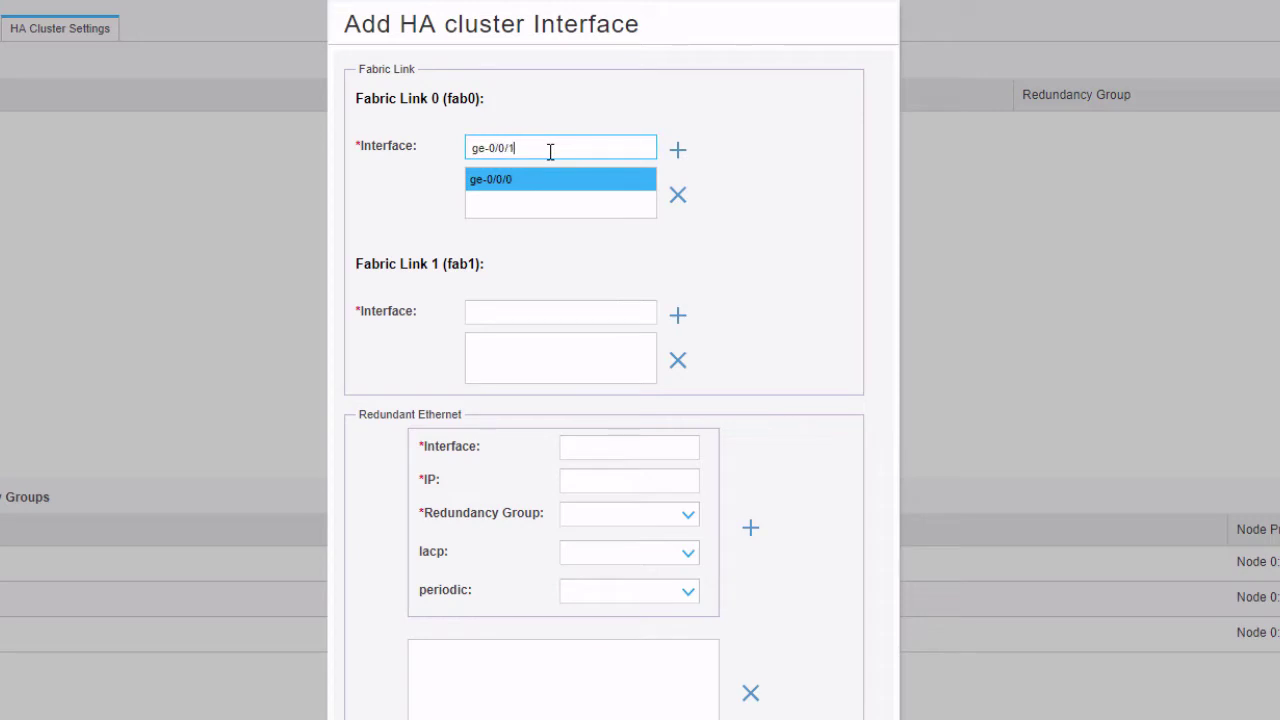
{"action": "left_click", "coordinate": [678, 150]}
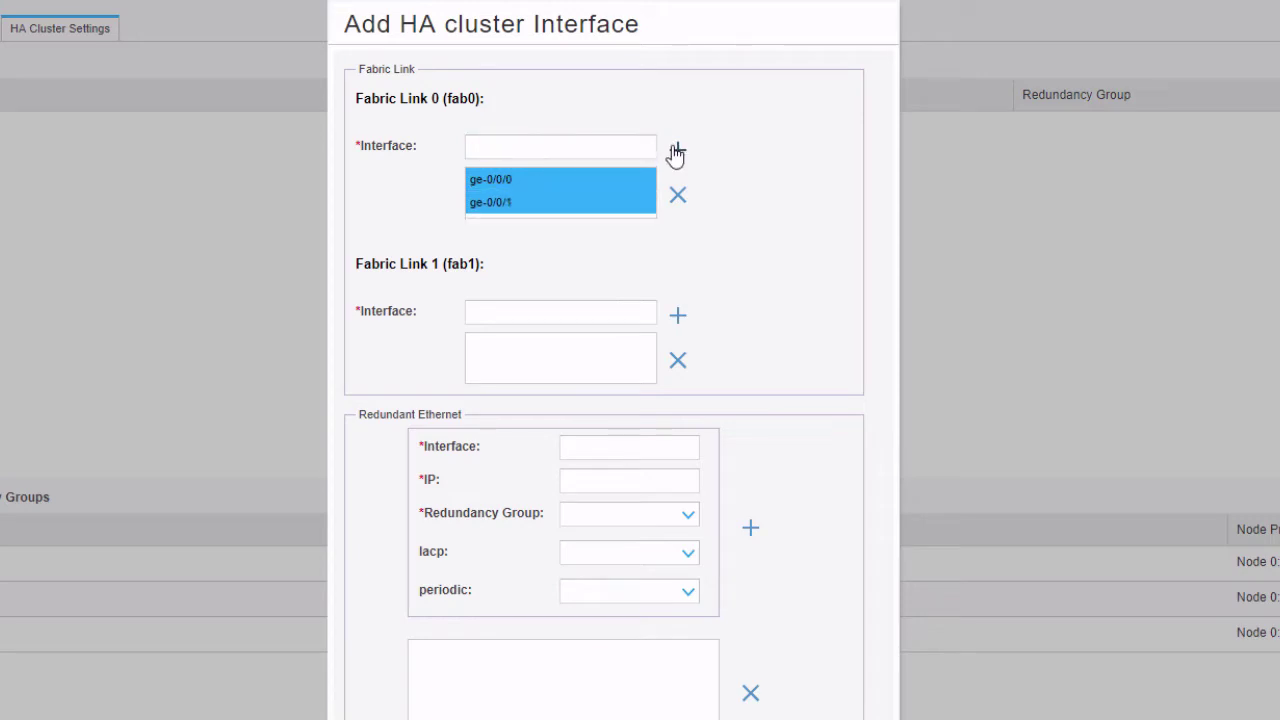
Add ge-7/0/0 and ge-7/0/1 as Fabric Link 1 members
{"action": "left_click", "coordinate": [542, 304]}
{"action": "type", "text": "ge-"}
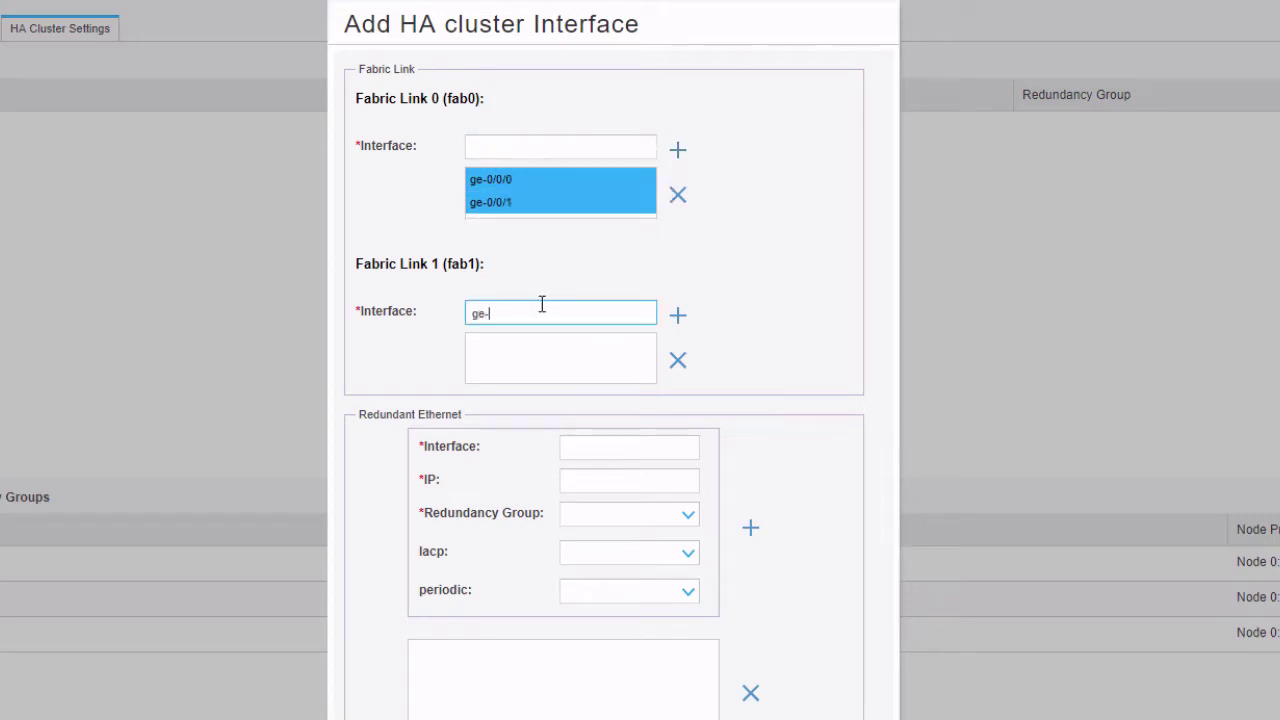
{"action": "type", "text": "7/0/0"}
{"action": "left_click", "coordinate": [680, 316]}
{"action": "left_click", "coordinate": [506, 306]}
{"action": "type", "text": "ge-7/0/0"}
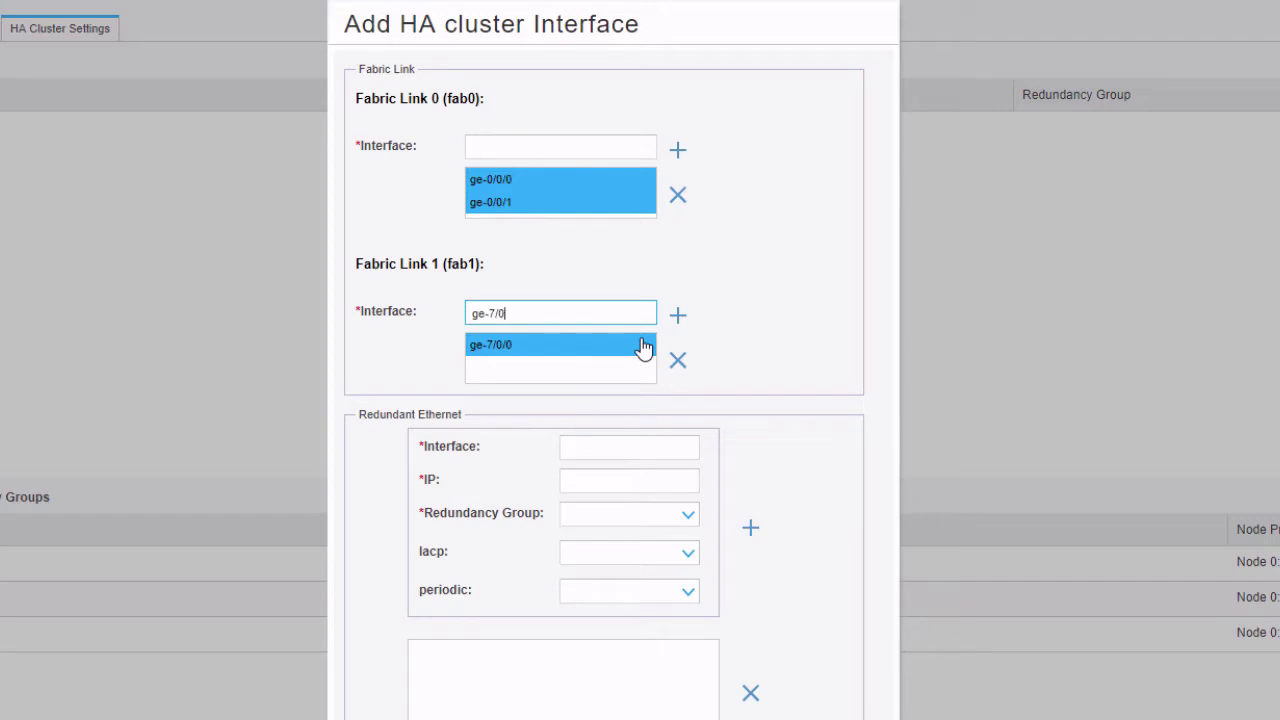
{"action": "key", "text": "BackSpace"}
{"action": "type", "text": "1"}
{"action": "left_click", "coordinate": [677, 317]}
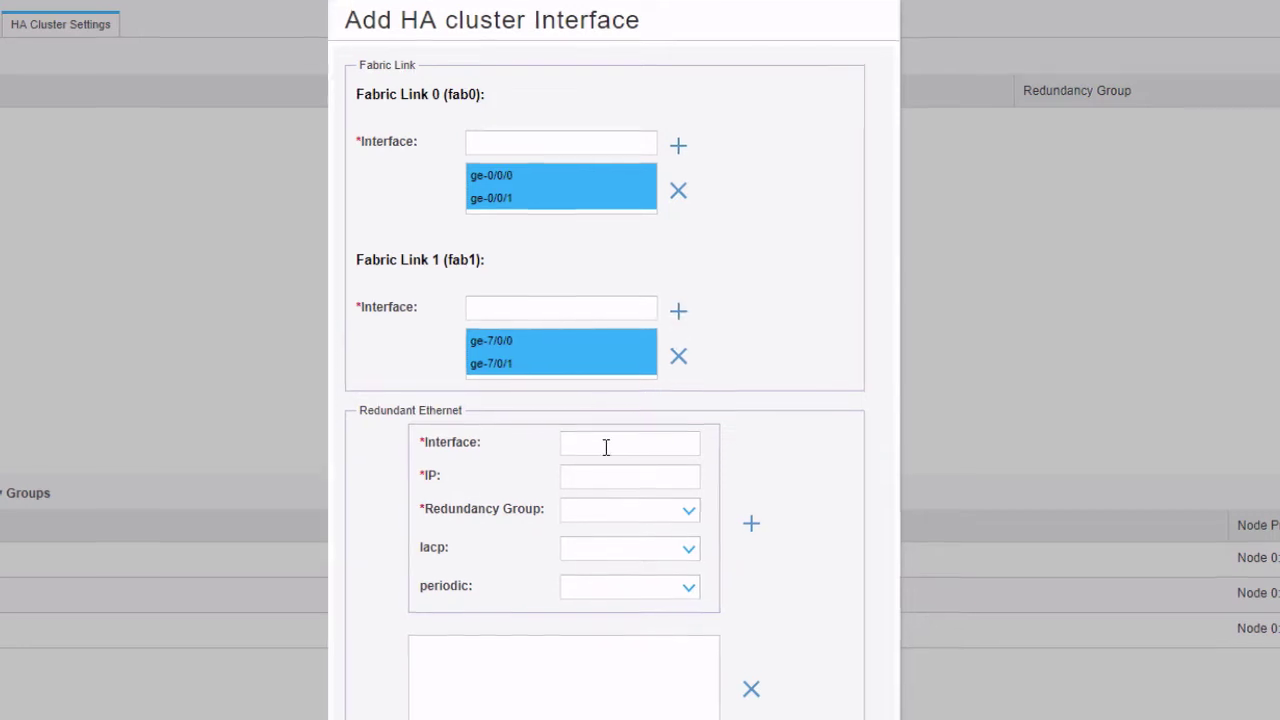
Add redundant interface reth0 with IP 10.11.11.1/24 in redundancy group 1
{"action": "left_click", "coordinate": [606, 447]}
{"action": "type", "text": "reth0"}
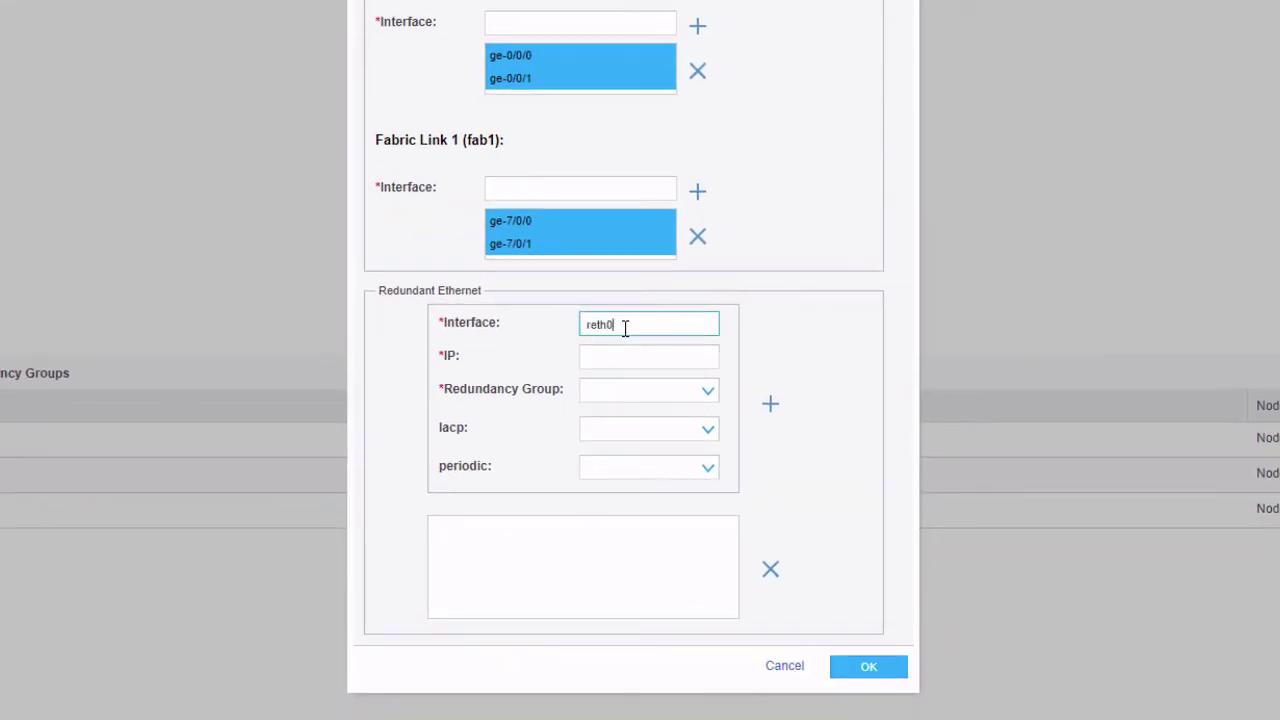
{"action": "key", "text": "Tab"}
{"action": "type", "text": "10."}
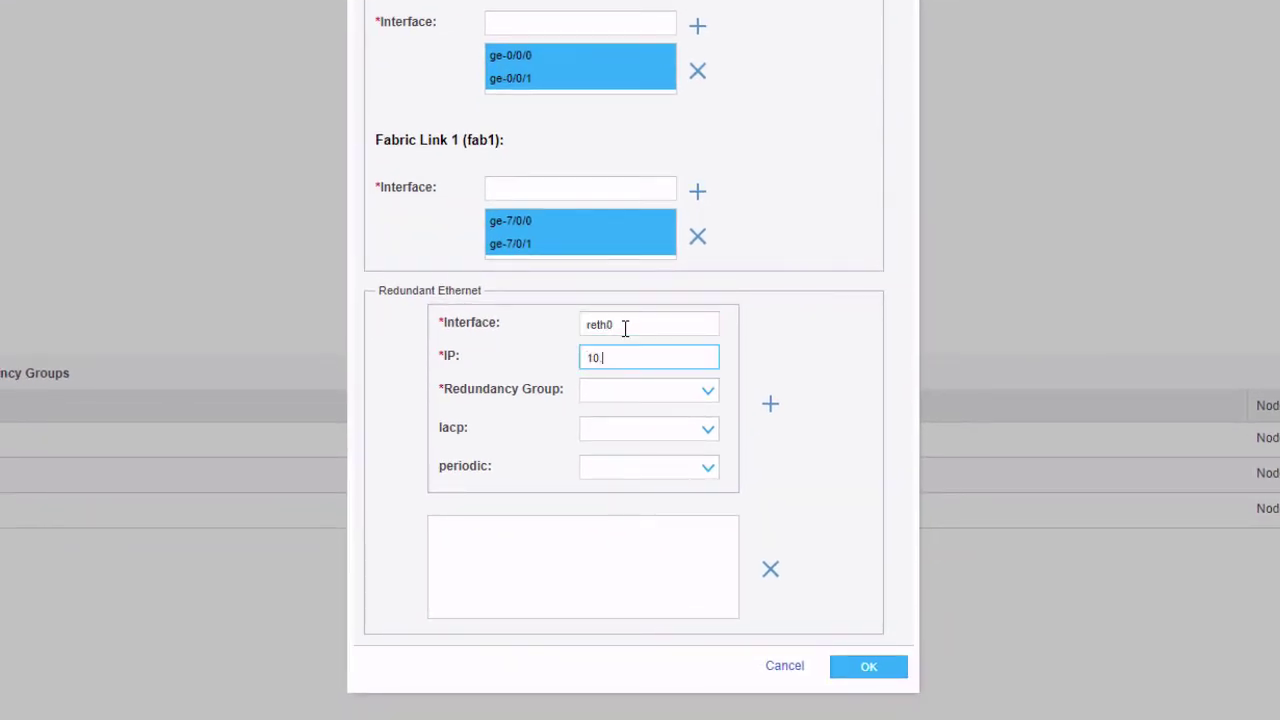
{"action": "type", "text": "11.11.1/24"}
{"action": "key", "text": "Tab"}
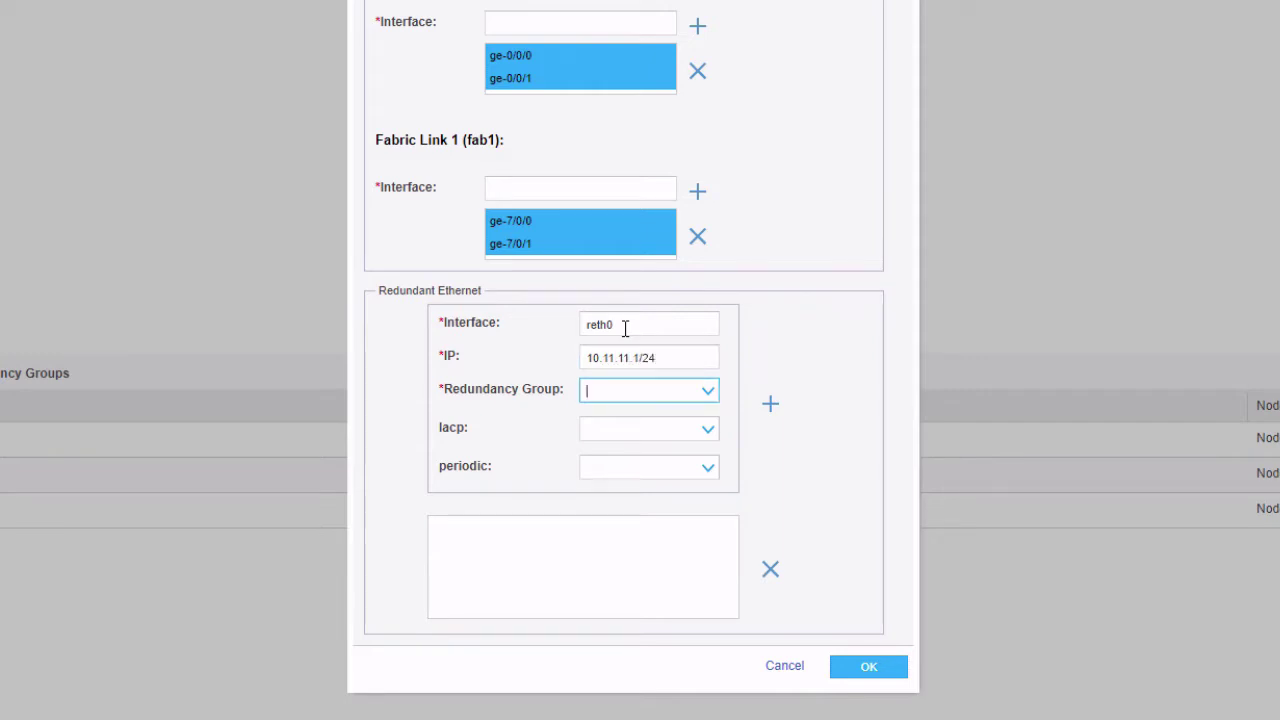
{"action": "type", "text": "1"}
{"action": "key", "text": "Tab"}
{"action": "key", "text": "Tab"}
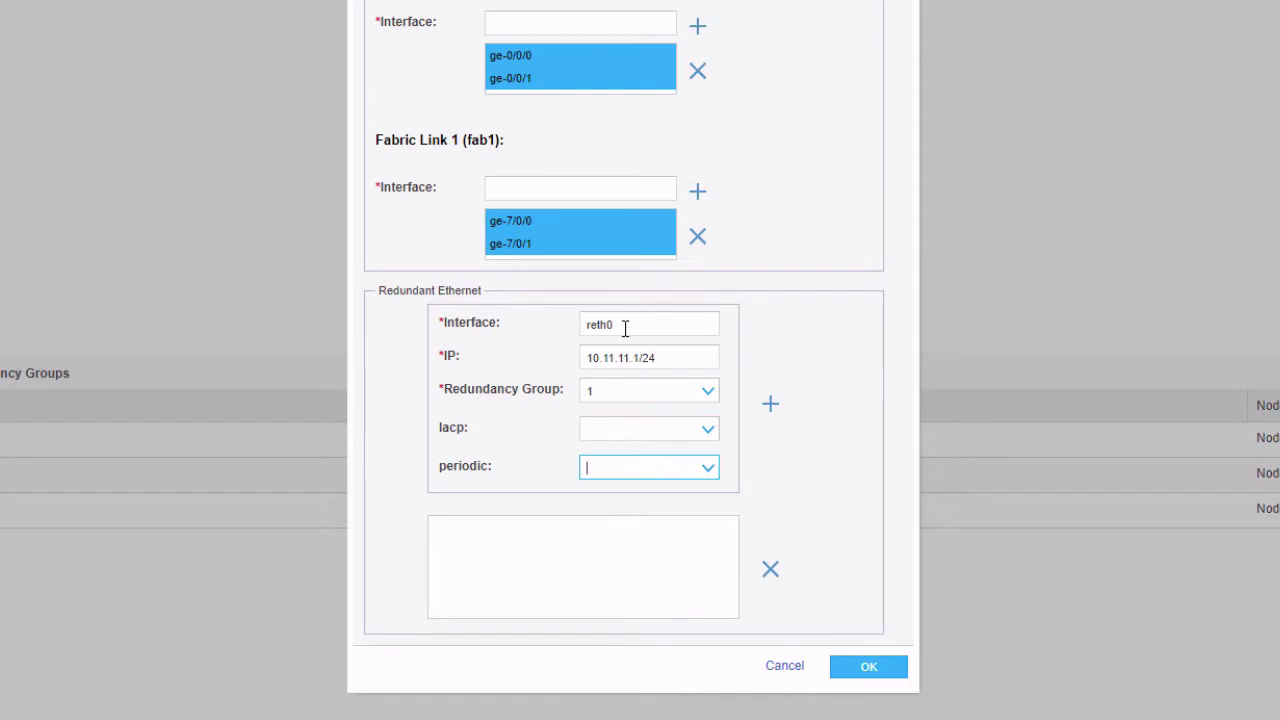
{"action": "left_click", "coordinate": [772, 406]}
Add reth1 with IP 10.1.1.254/24 in redundancy group 2 and save the interface settings
{"action": "left_click", "coordinate": [641, 323]}
{"action": "type", "text": "r"}
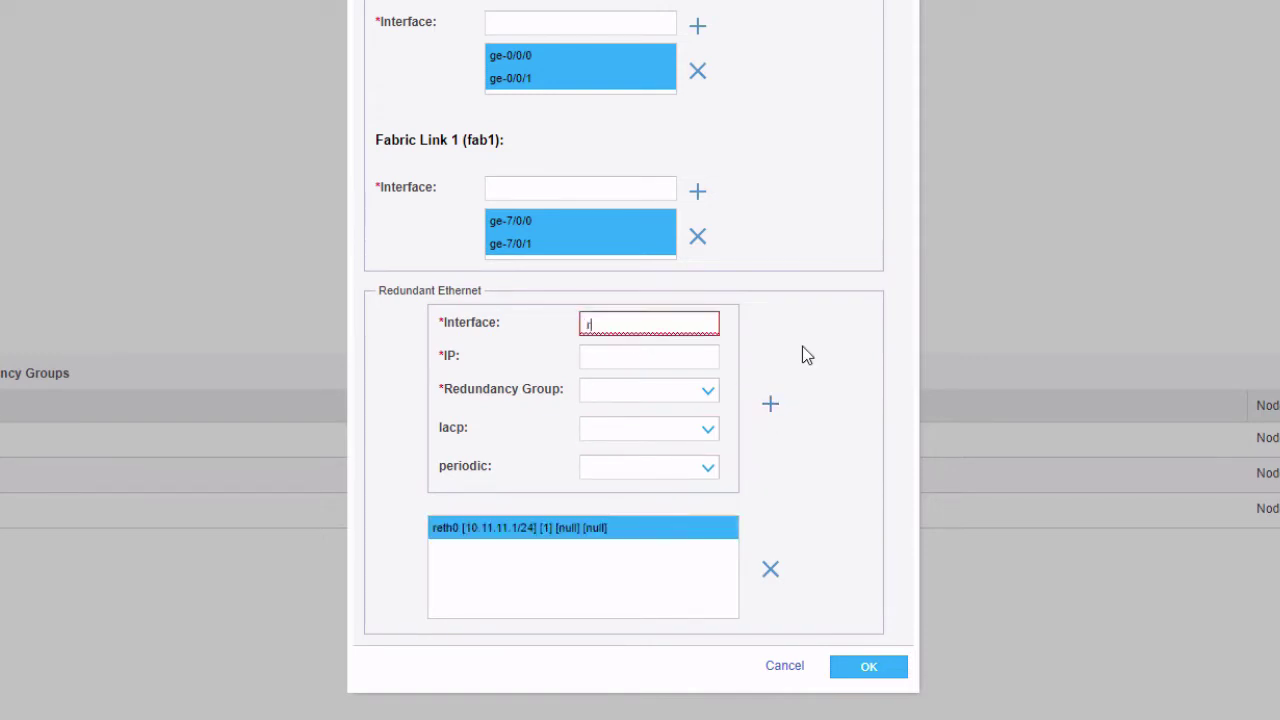
{"action": "type", "text": "eth1"}
{"action": "key", "text": "Tab"}
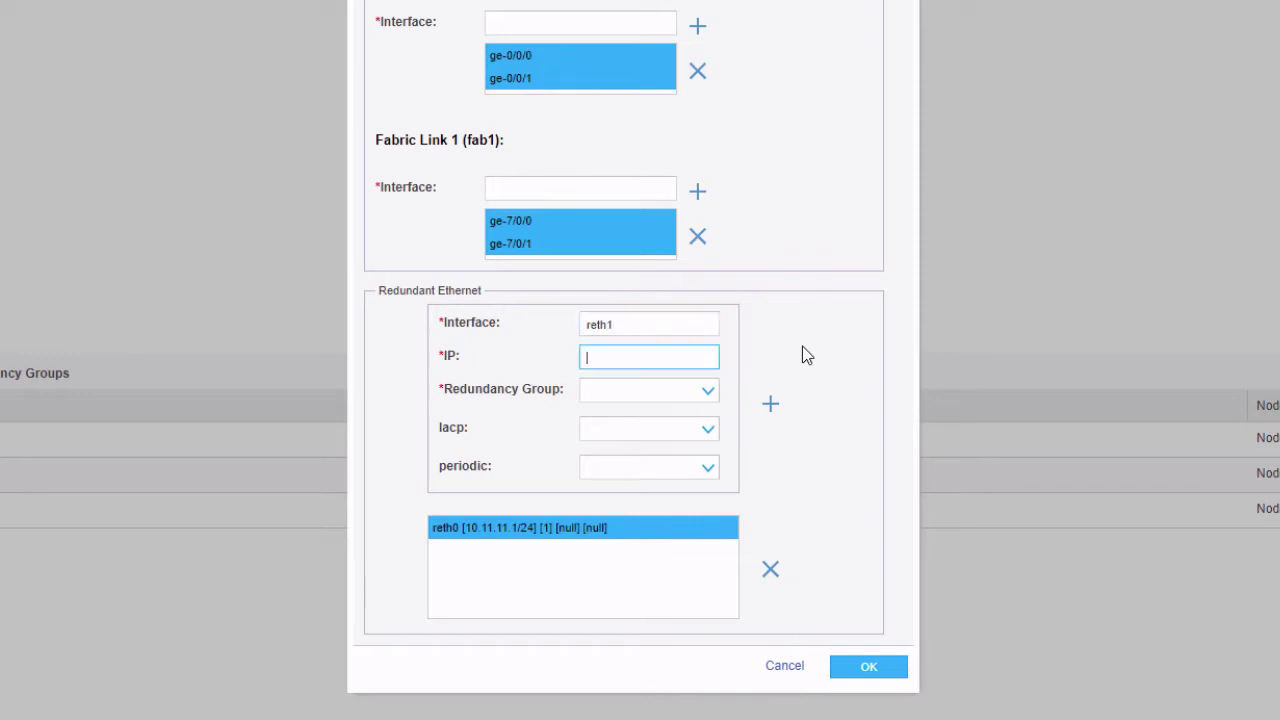
{"action": "type", "text": "10.1.1.254/24"}
{"action": "key", "text": "Tab"}
{"action": "type", "text": "2"}
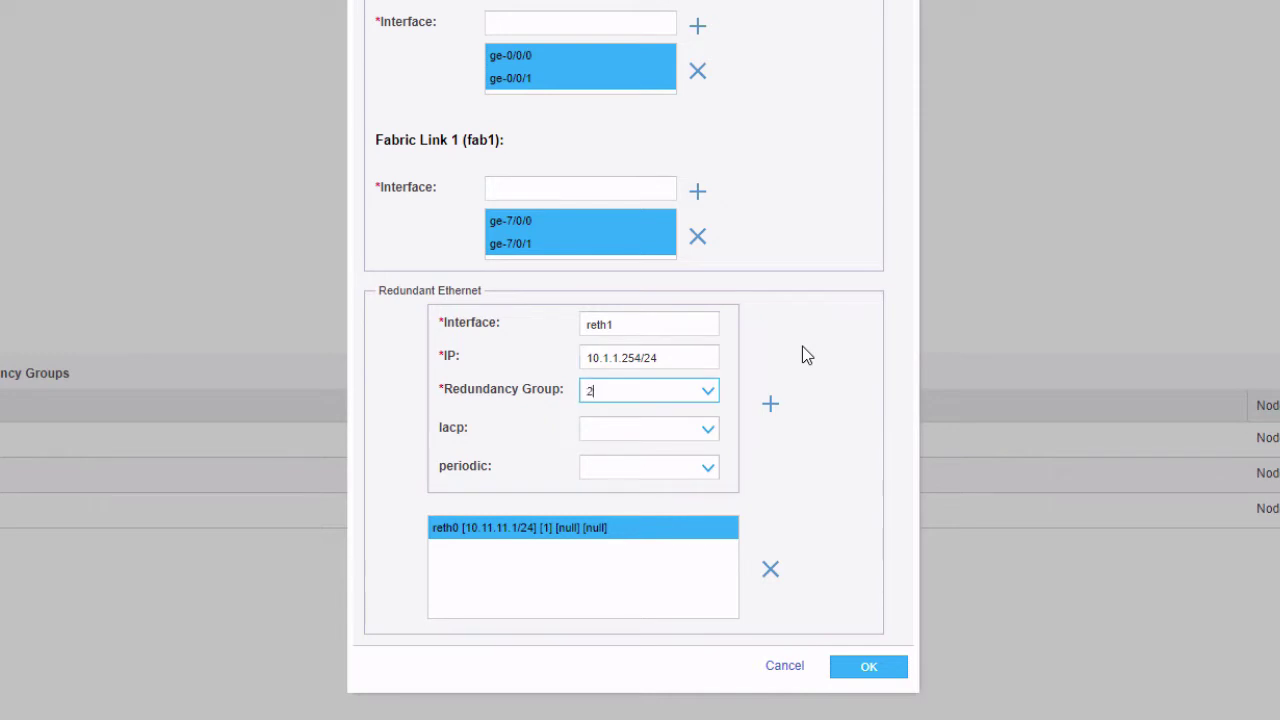
{"action": "left_click", "coordinate": [770, 404]}
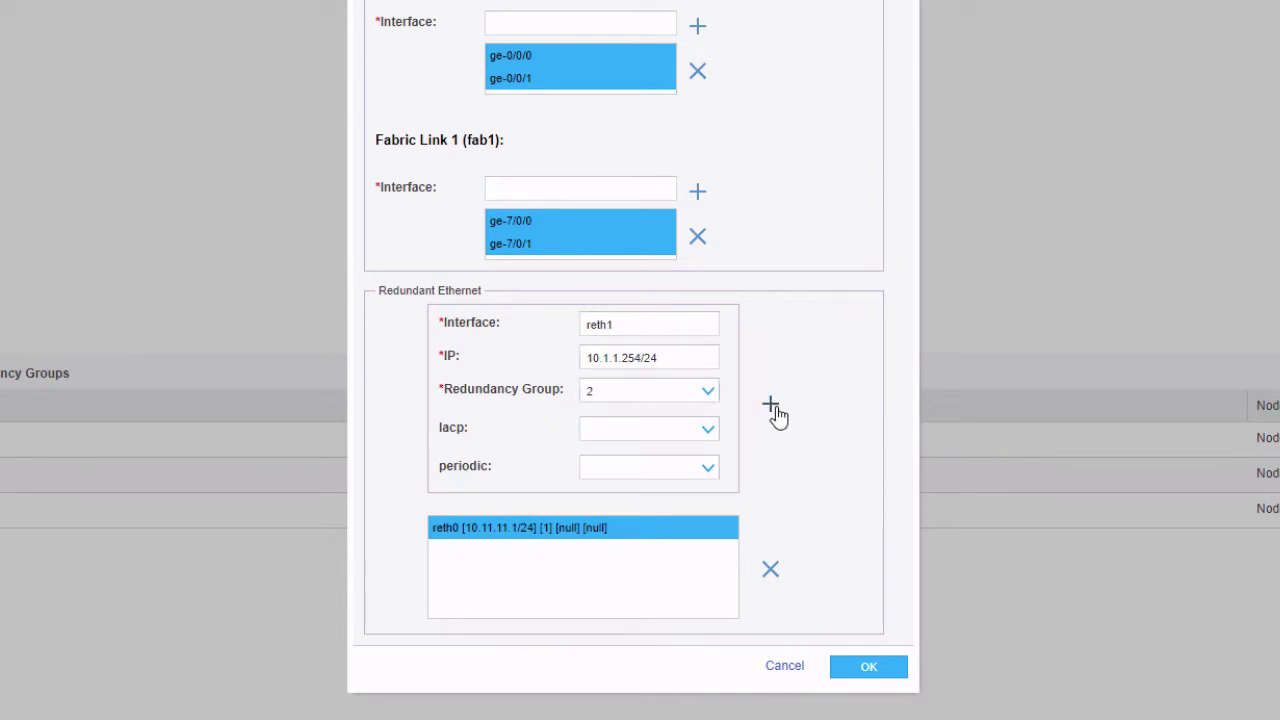
{"action": "left_click", "coordinate": [858, 666]}
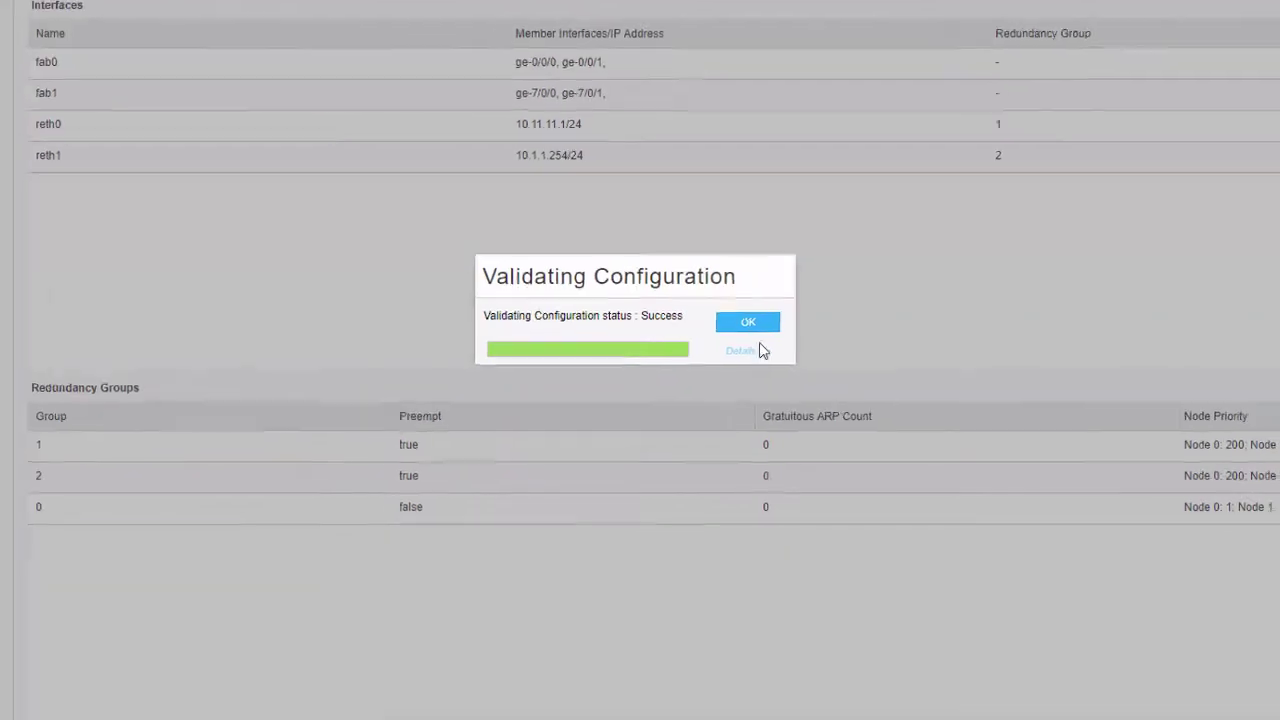
{"action": "left_click", "coordinate": [755, 330]}
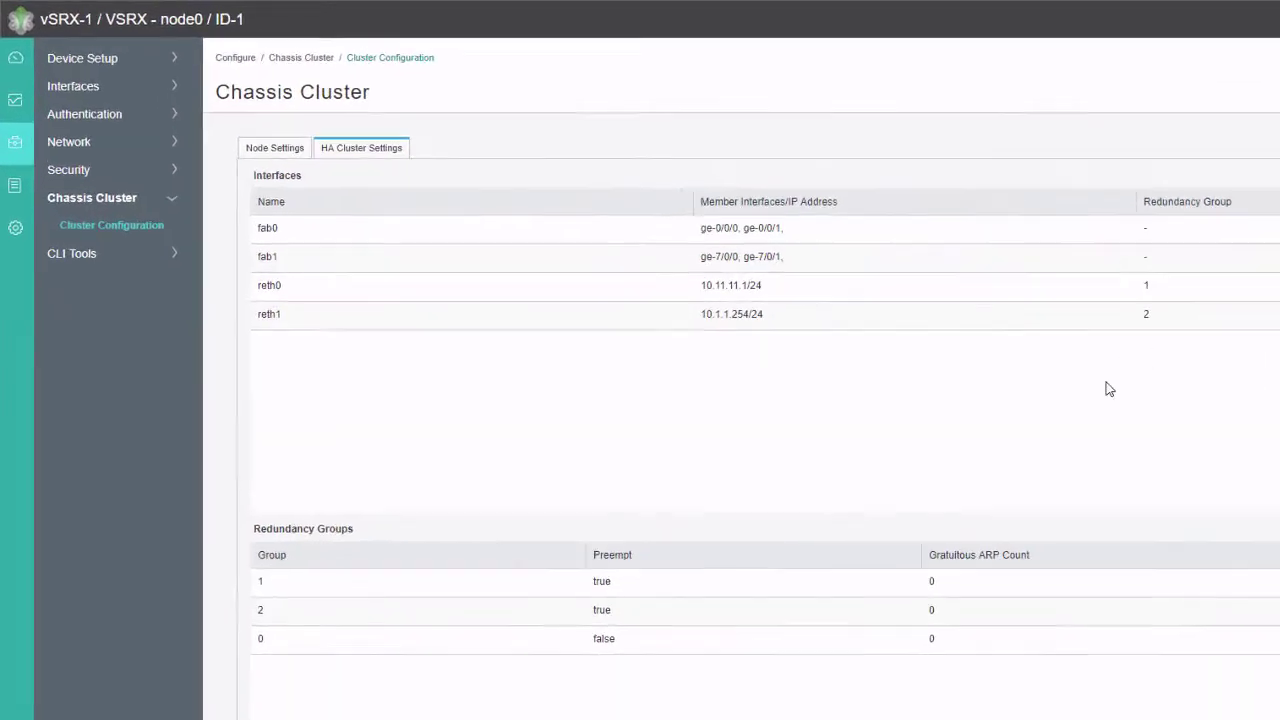
Expand the CLI Tools section in the left menu
{"action": "left_click", "coordinate": [128, 388]}
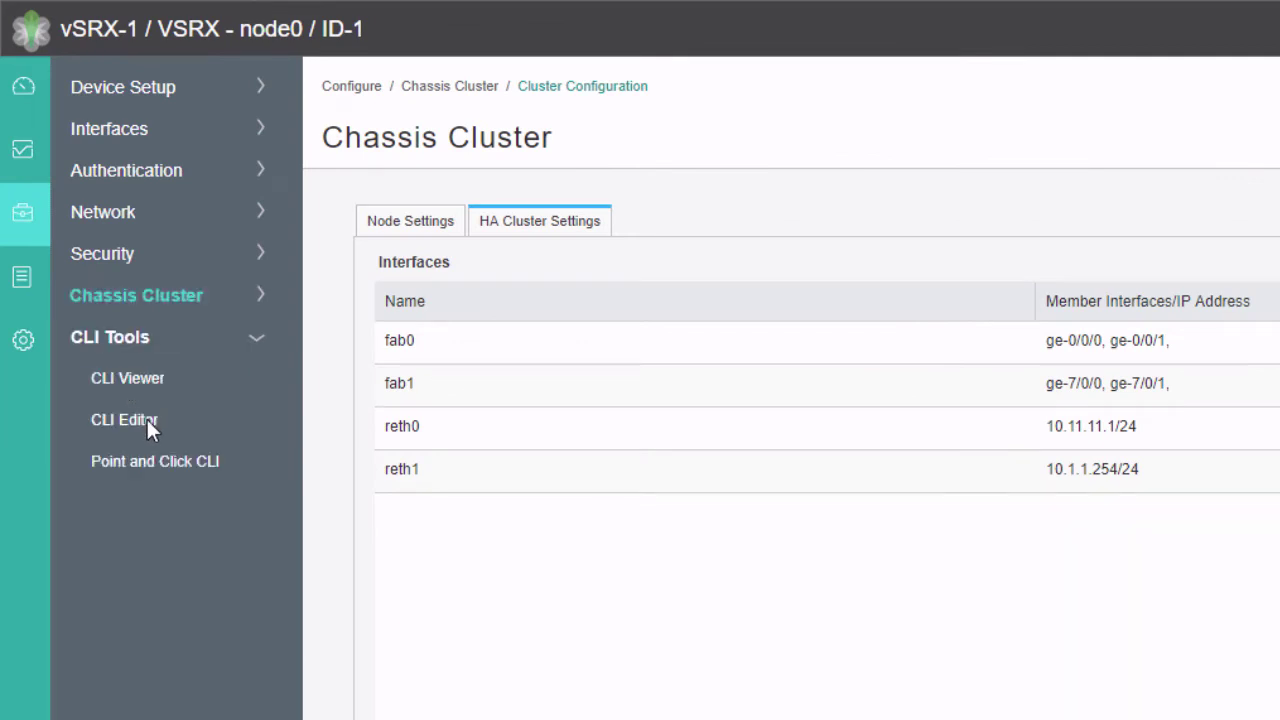
In the CLI Editor, add 'reth-count 2;' under the chassis cluster stanza
{"action": "left_click", "coordinate": [147, 419]}
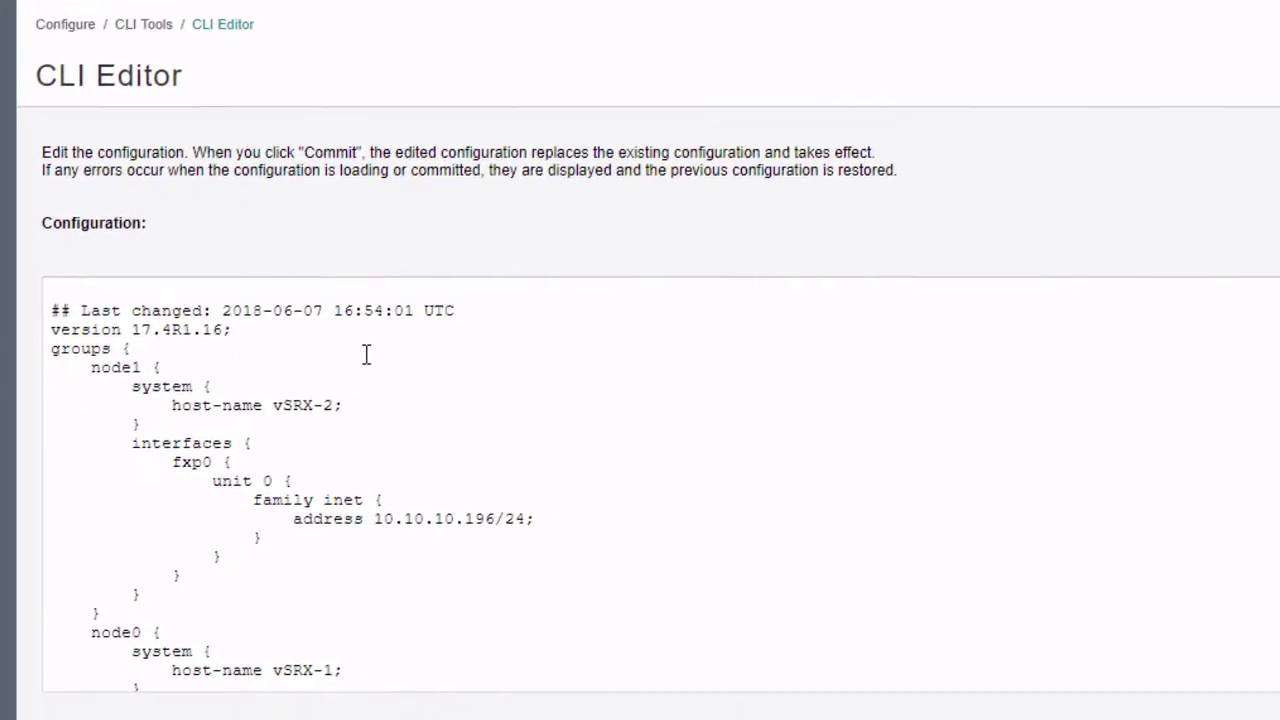
{"action": "scroll", "coordinate": [345, 349], "scroll_direction": "down", "scroll_amount": 13}
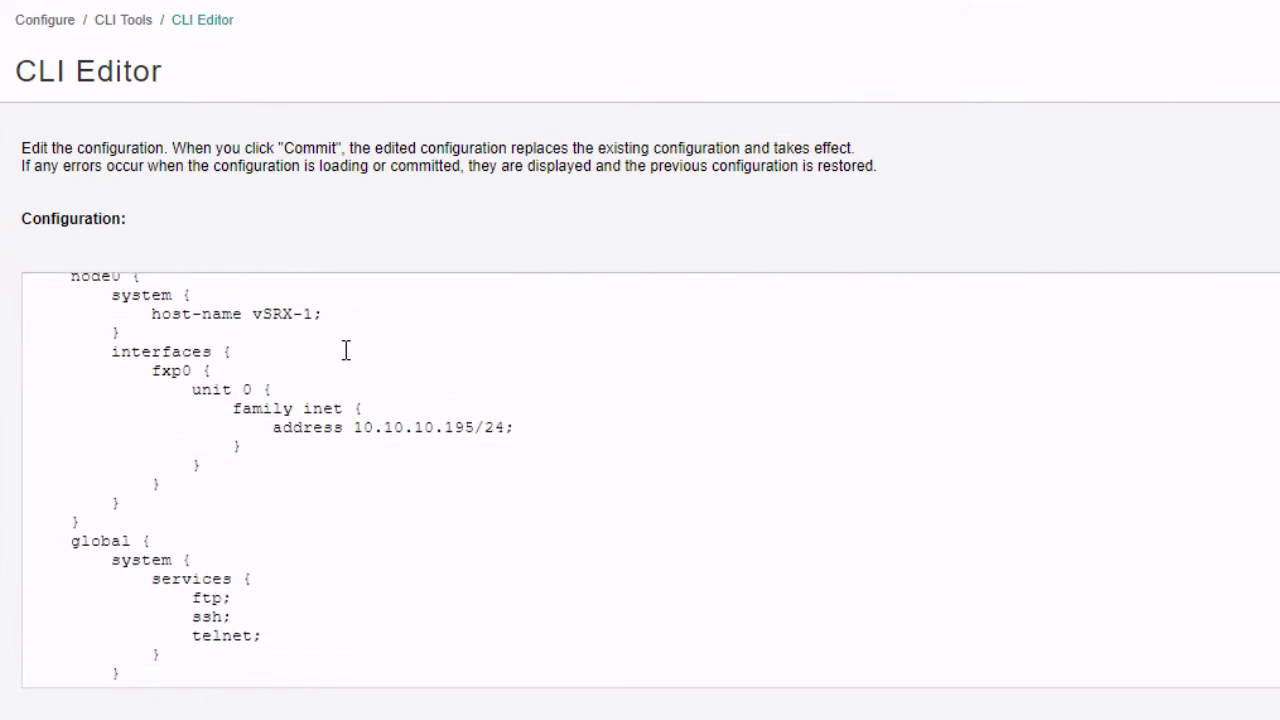
{"action": "scroll", "coordinate": [345, 349], "scroll_direction": "down", "scroll_amount": 13}
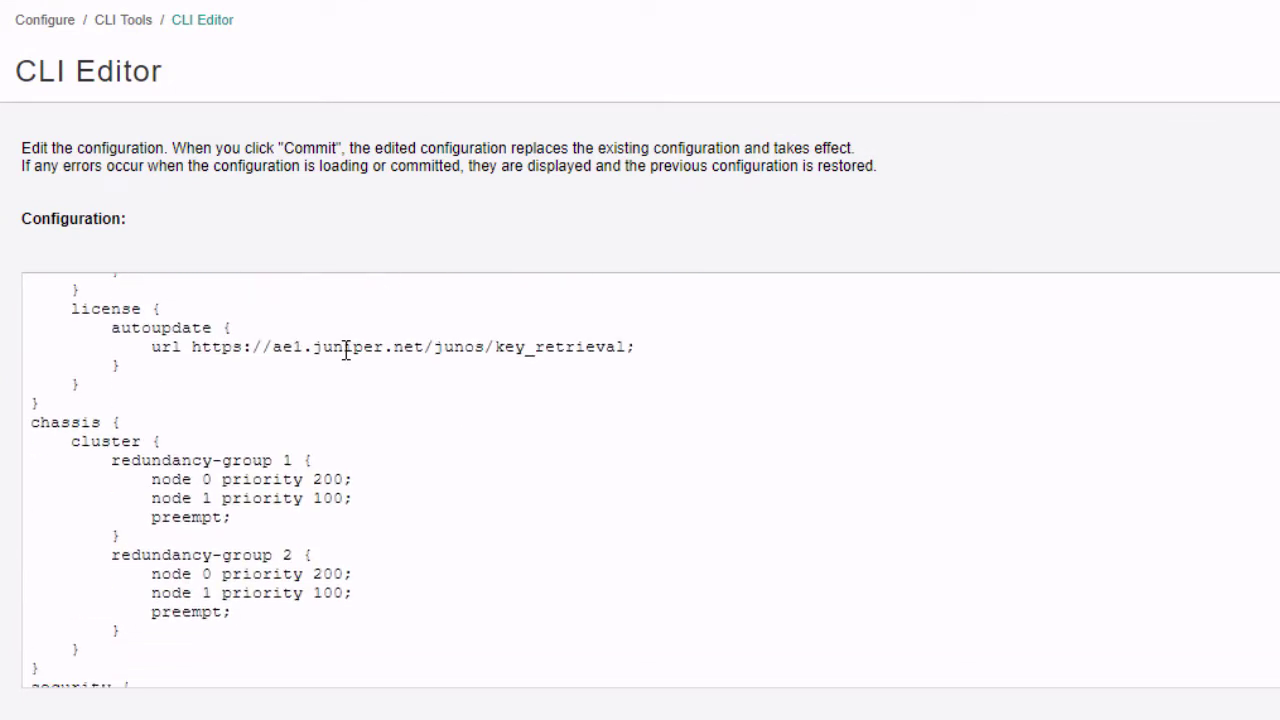
{"action": "left_click", "coordinate": [177, 363]}
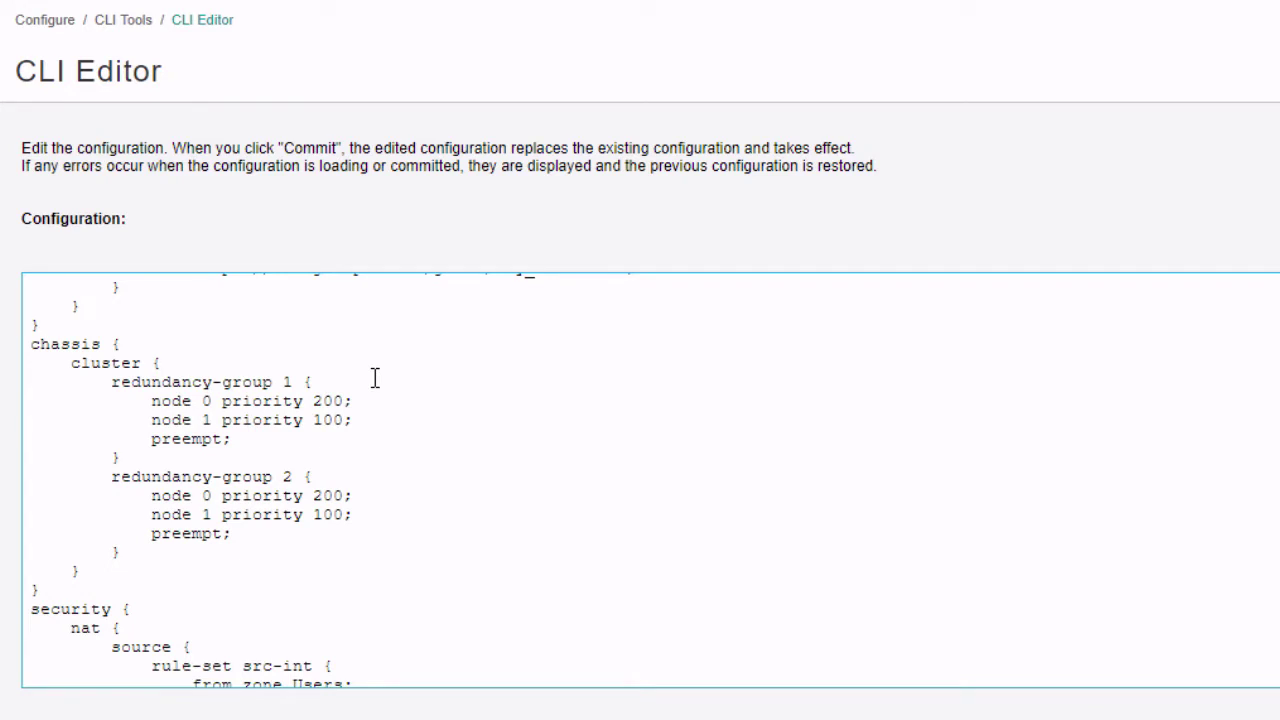
{"action": "key", "text": "Return"}
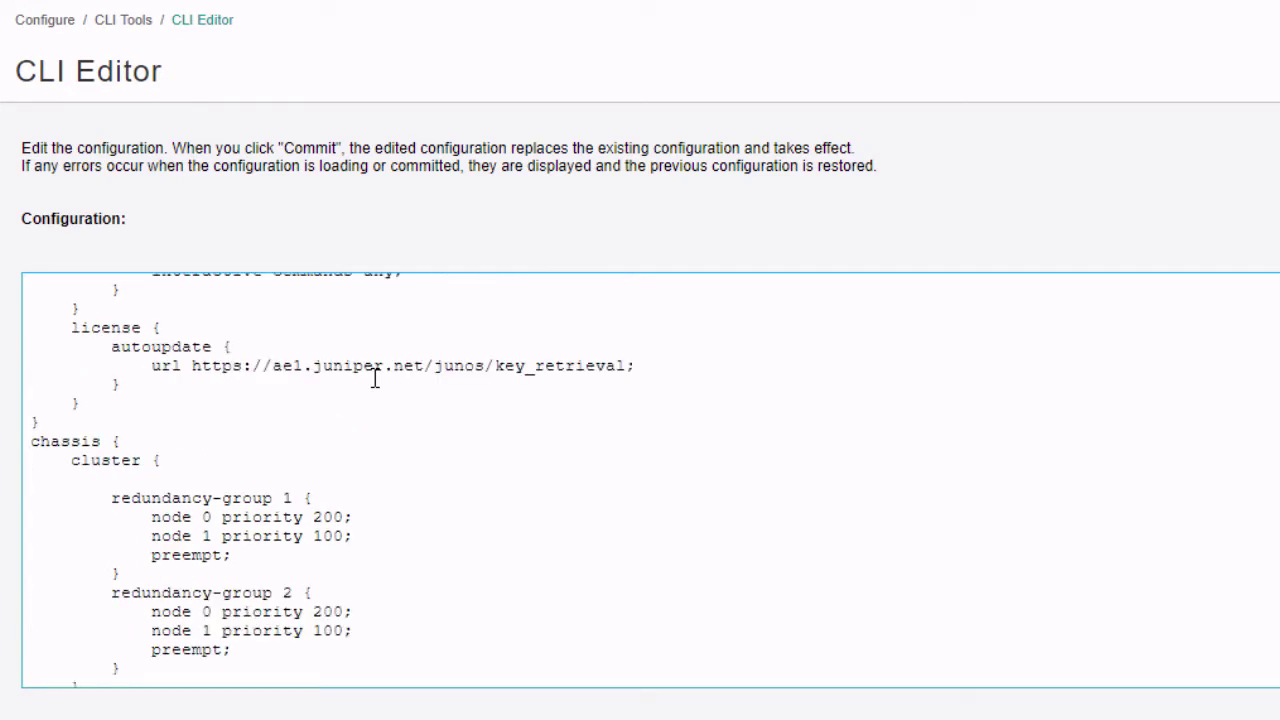
{"action": "type", "text": "reth-count 2;"}
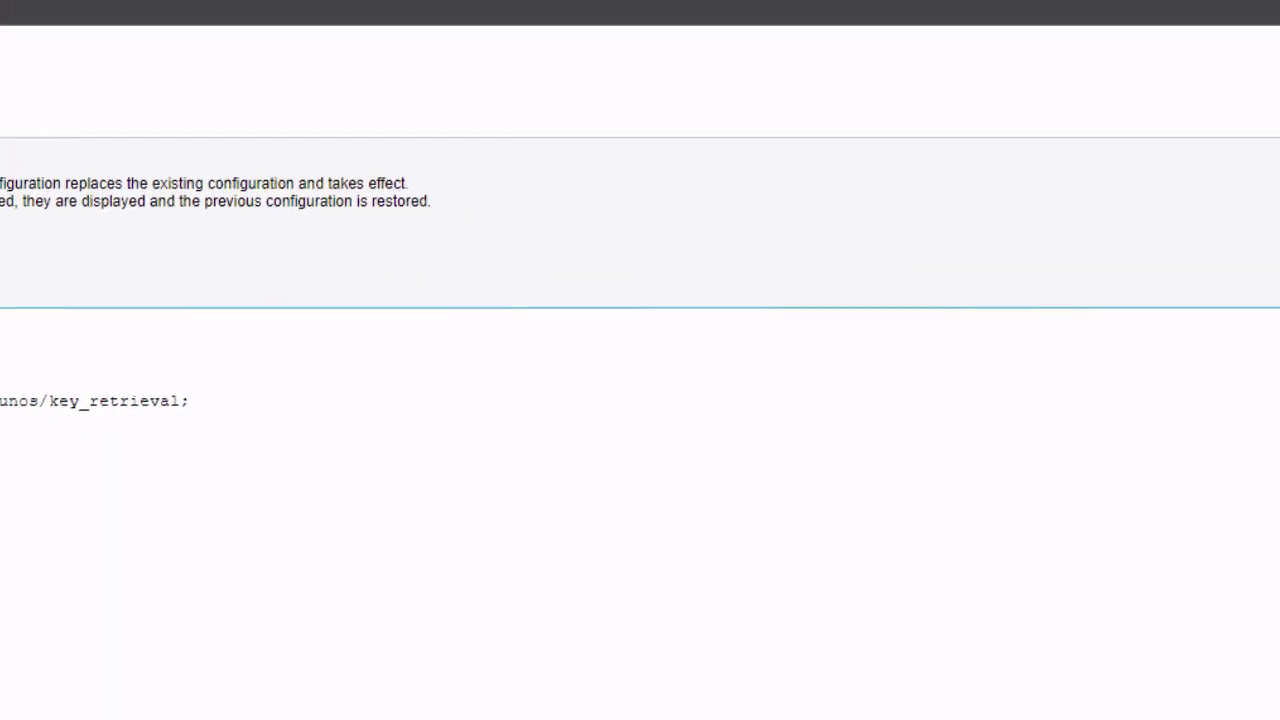
Commit the reth-count 2 change, passing validation and delivering it to the device
{"action": "left_click", "coordinate": [1075, 318]}
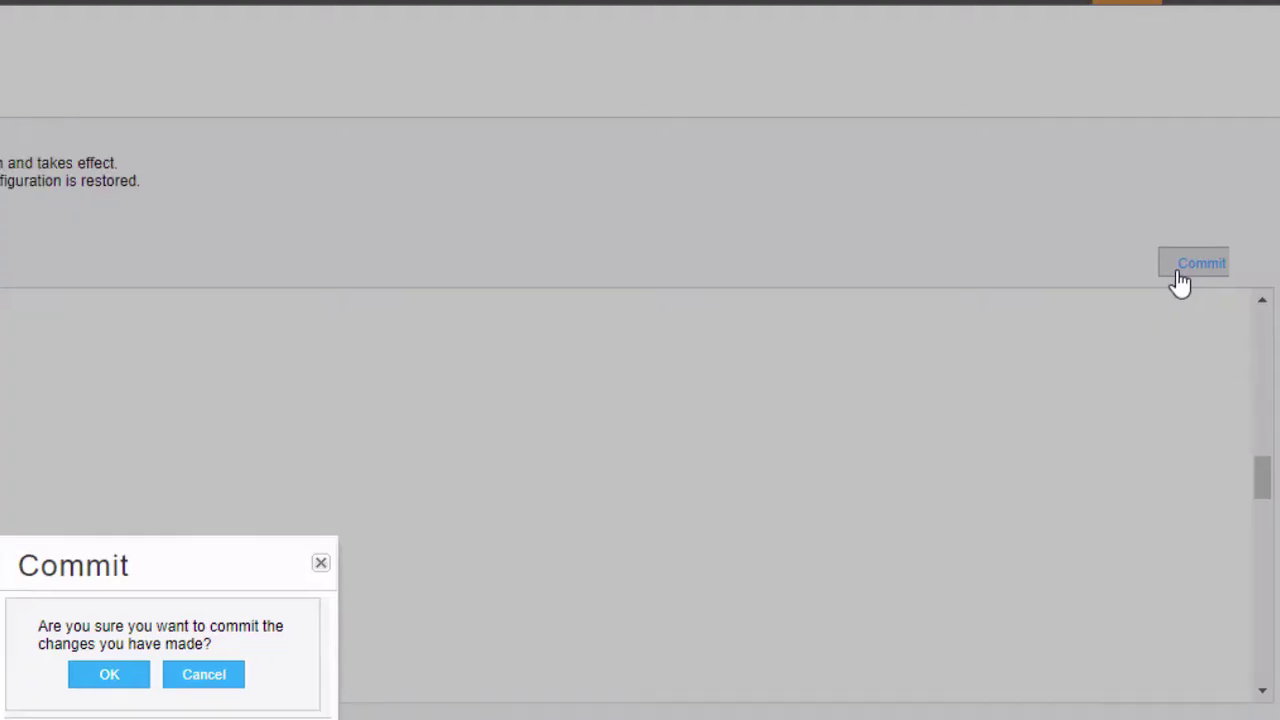
{"action": "left_click", "coordinate": [633, 426]}
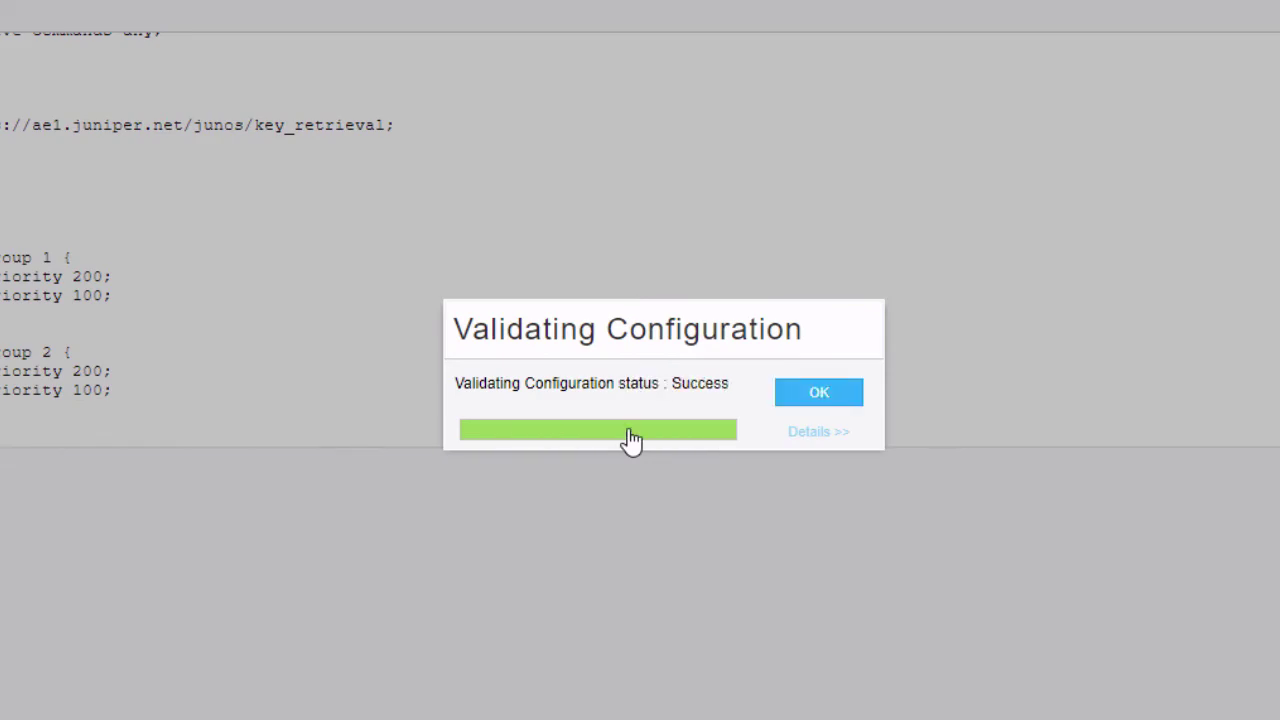
{"action": "left_click", "coordinate": [819, 392]}
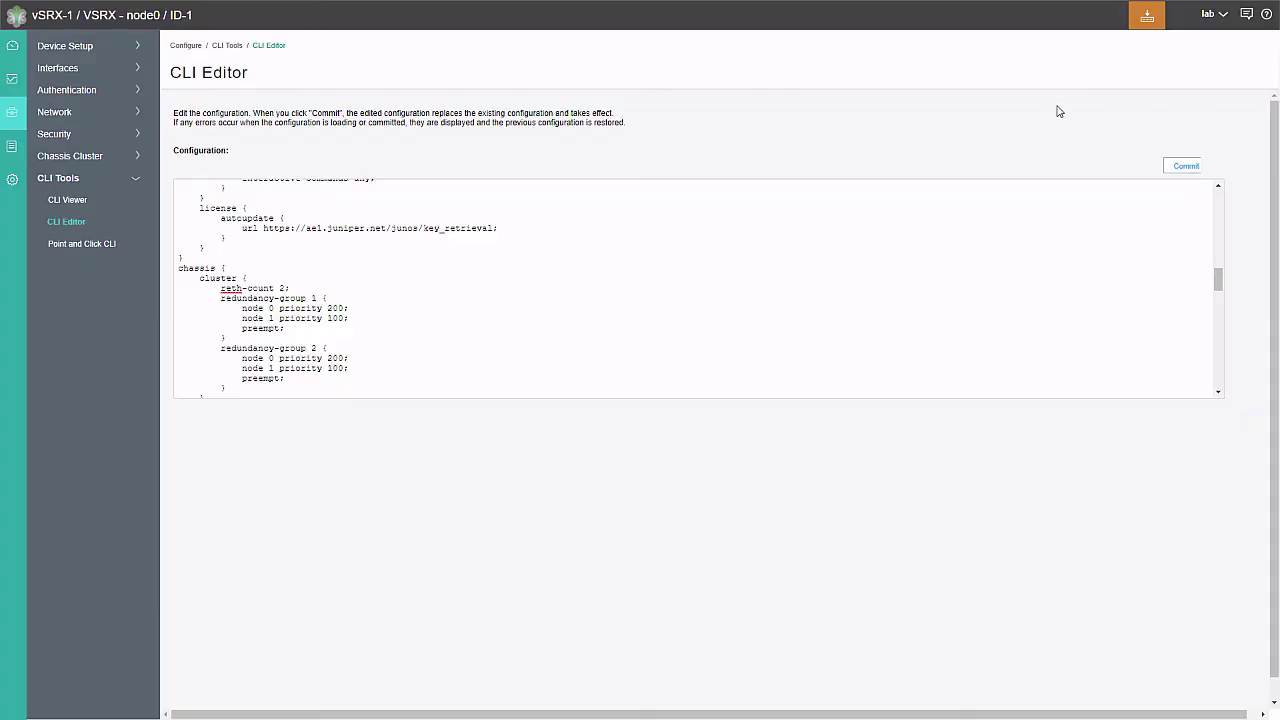
{"action": "left_click", "coordinate": [1147, 15]}
{"action": "left_click", "coordinate": [1158, 40]}
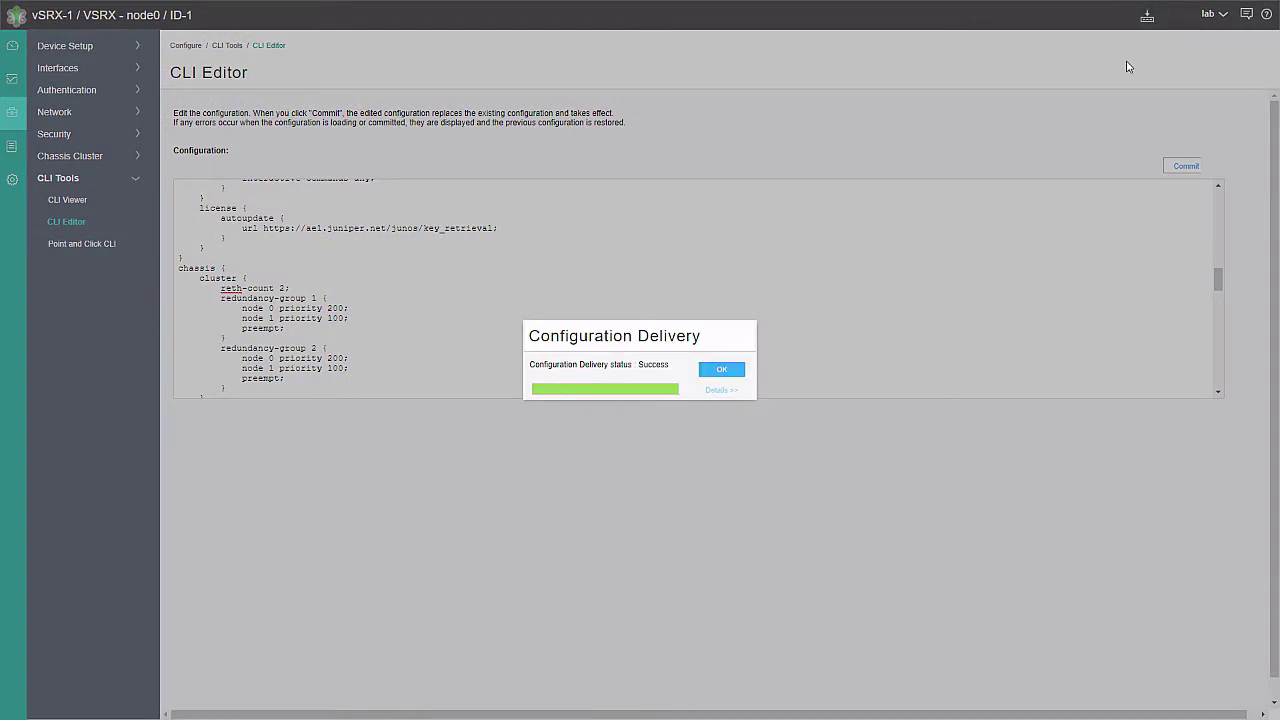
{"action": "key", "text": "Return"}
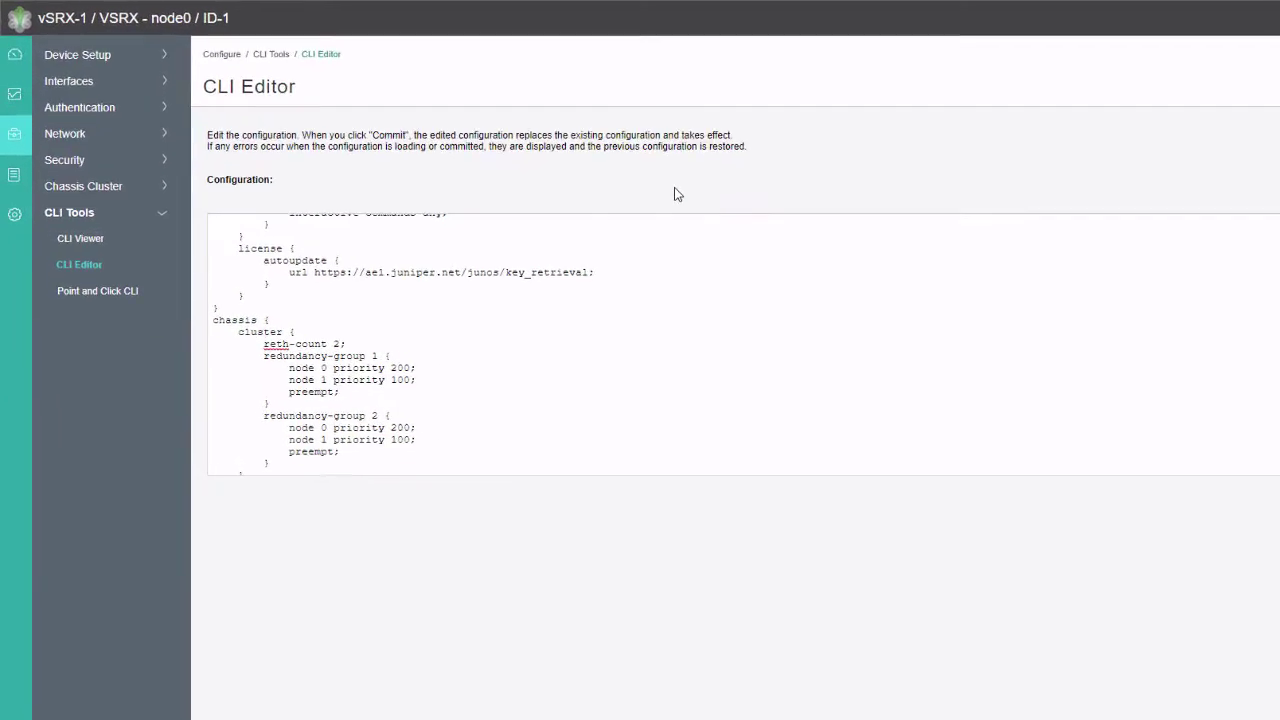
{"action": "left_click", "coordinate": [83, 113]}
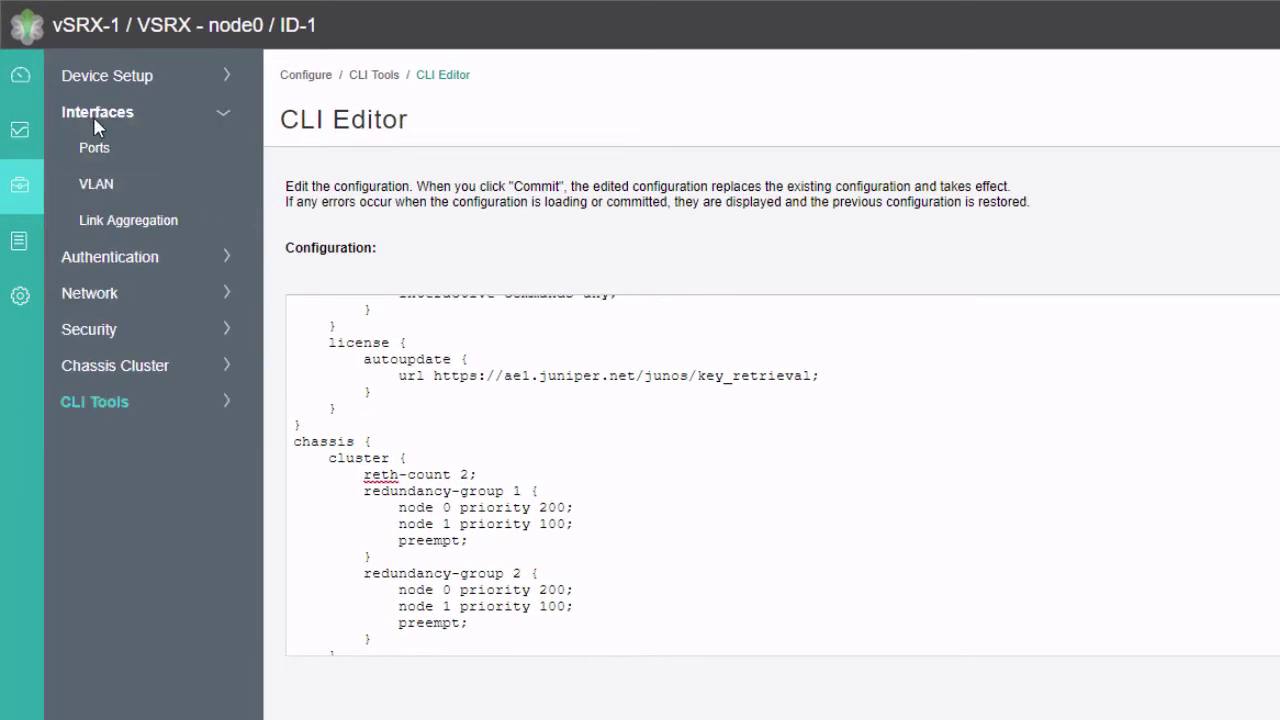
Filter the Ports page to reth0 and expand it to show 10.11.11.1/24
{"action": "left_click", "coordinate": [98, 150]}
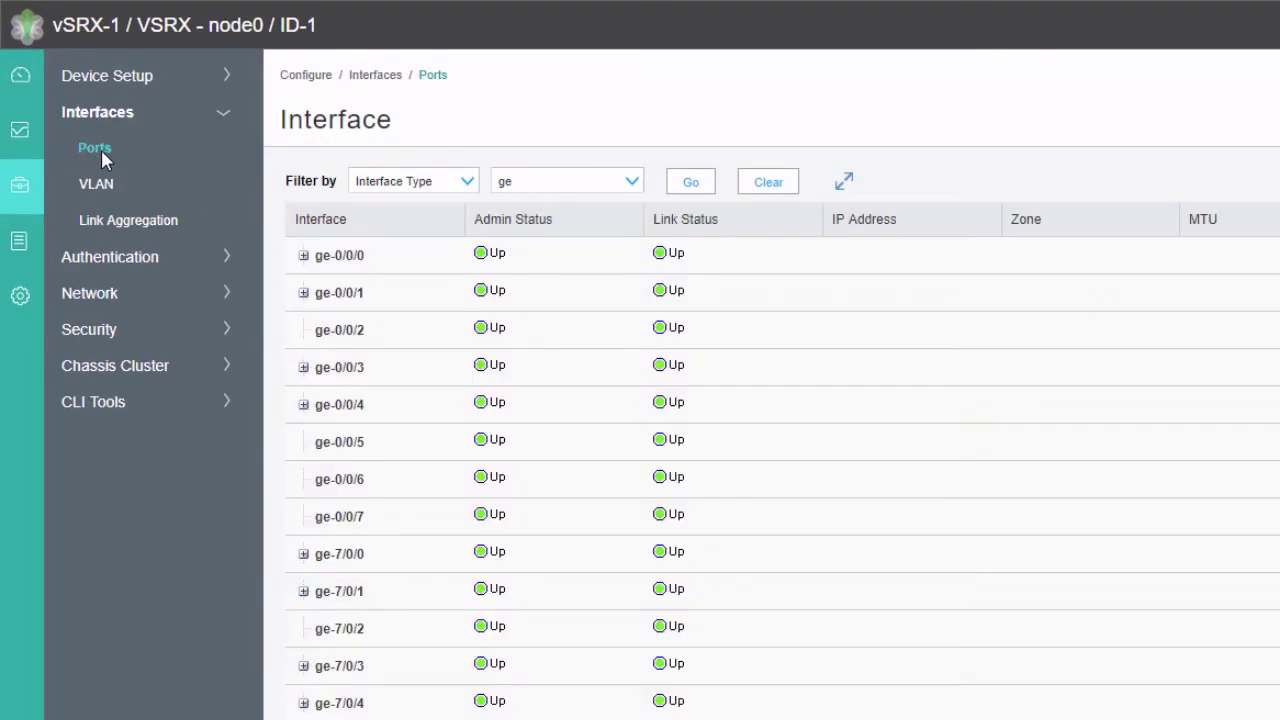
{"action": "left_click", "coordinate": [620, 184]}
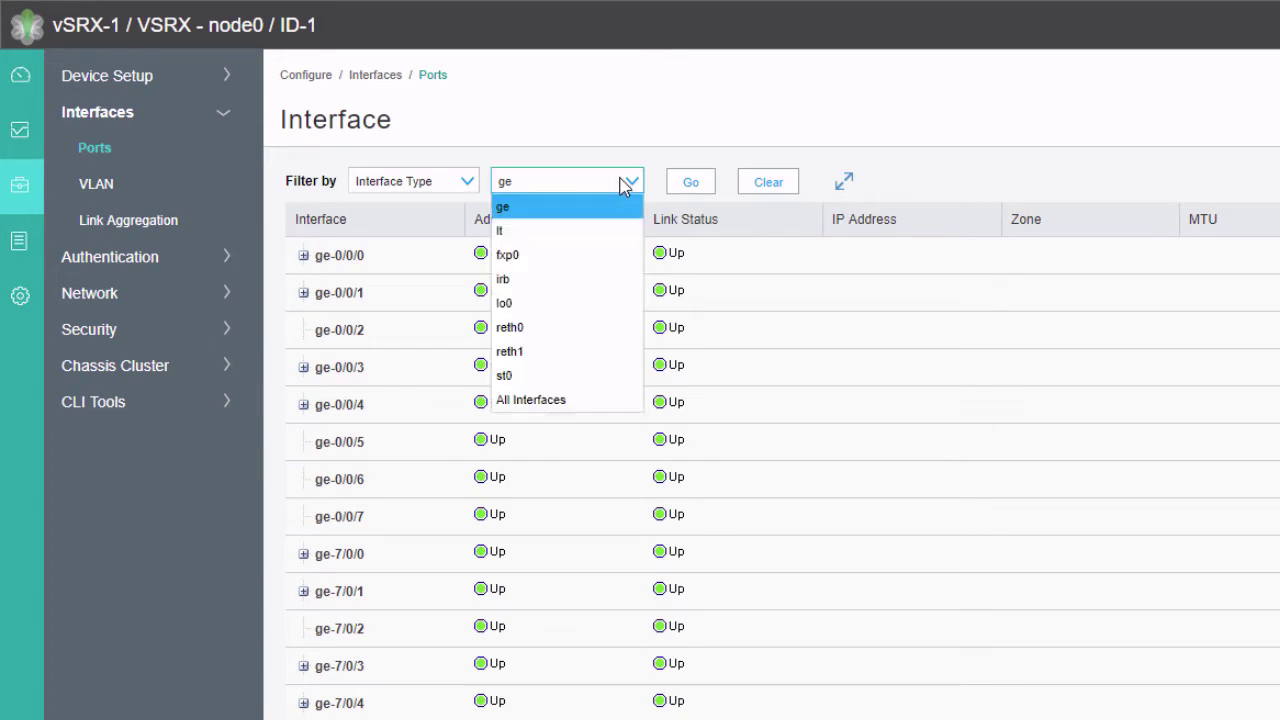
{"action": "left_click", "coordinate": [577, 327]}
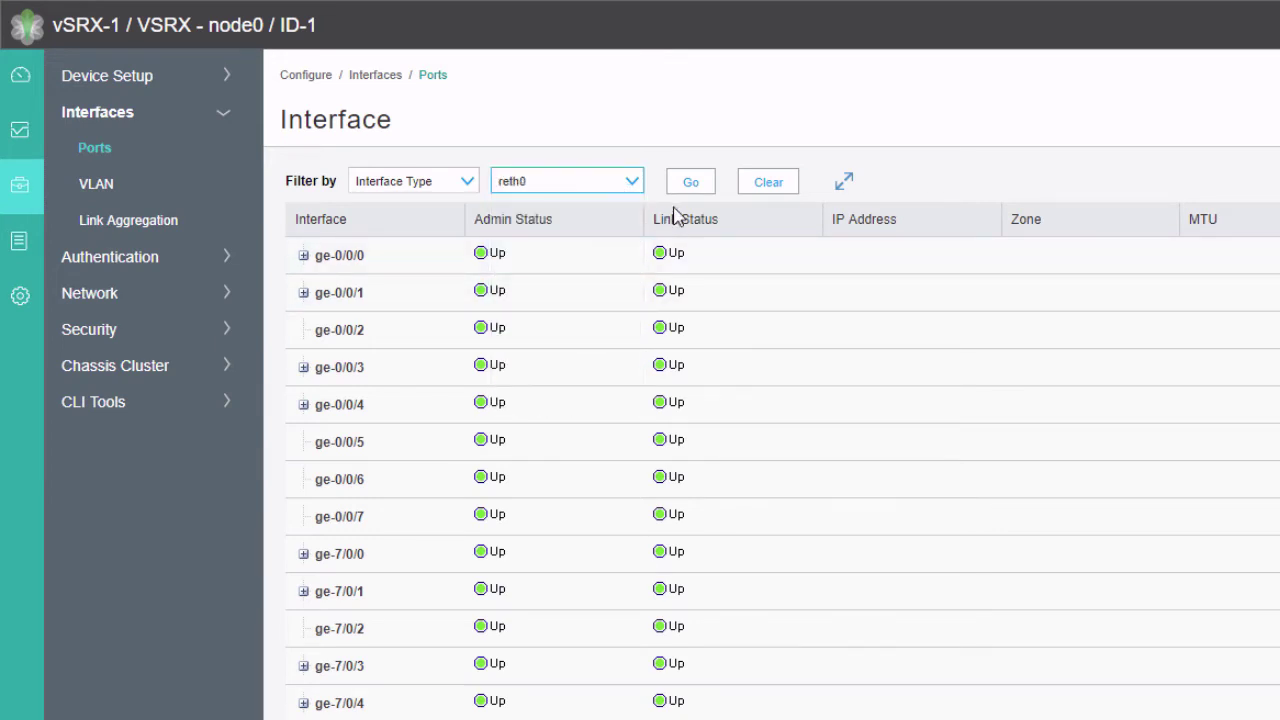
{"action": "left_click", "coordinate": [687, 190]}
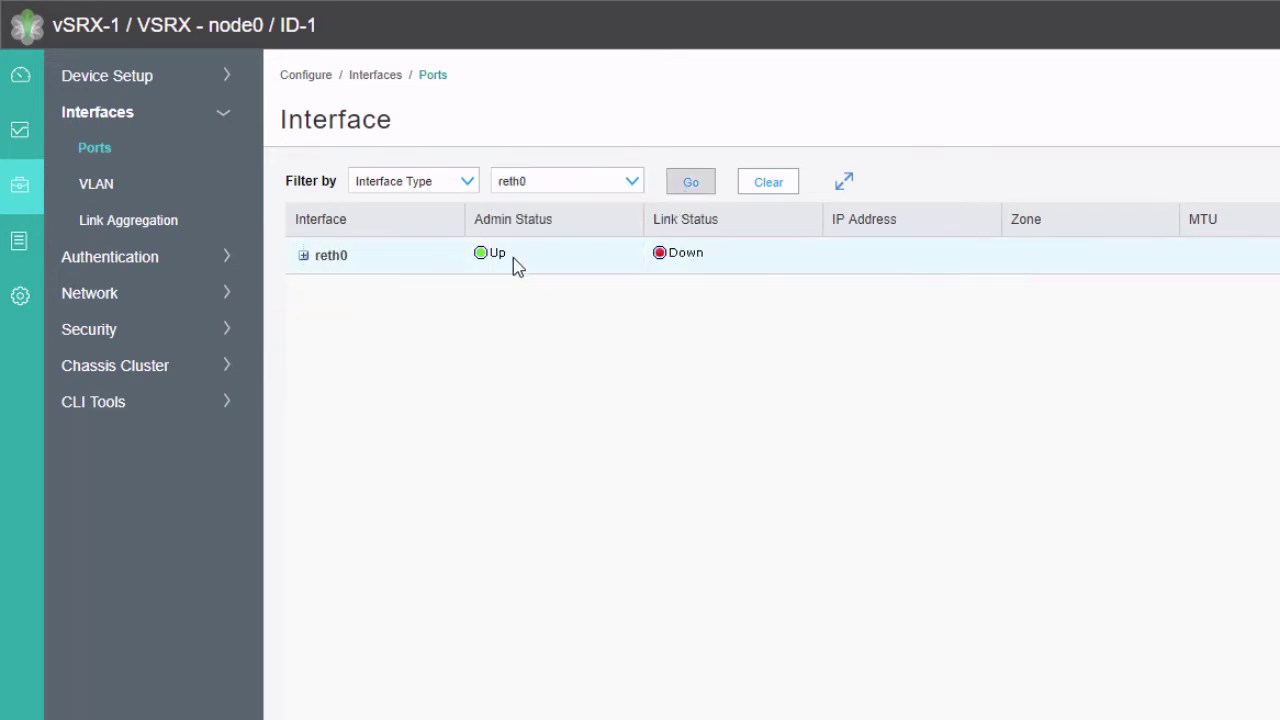
{"action": "left_click", "coordinate": [304, 257]}
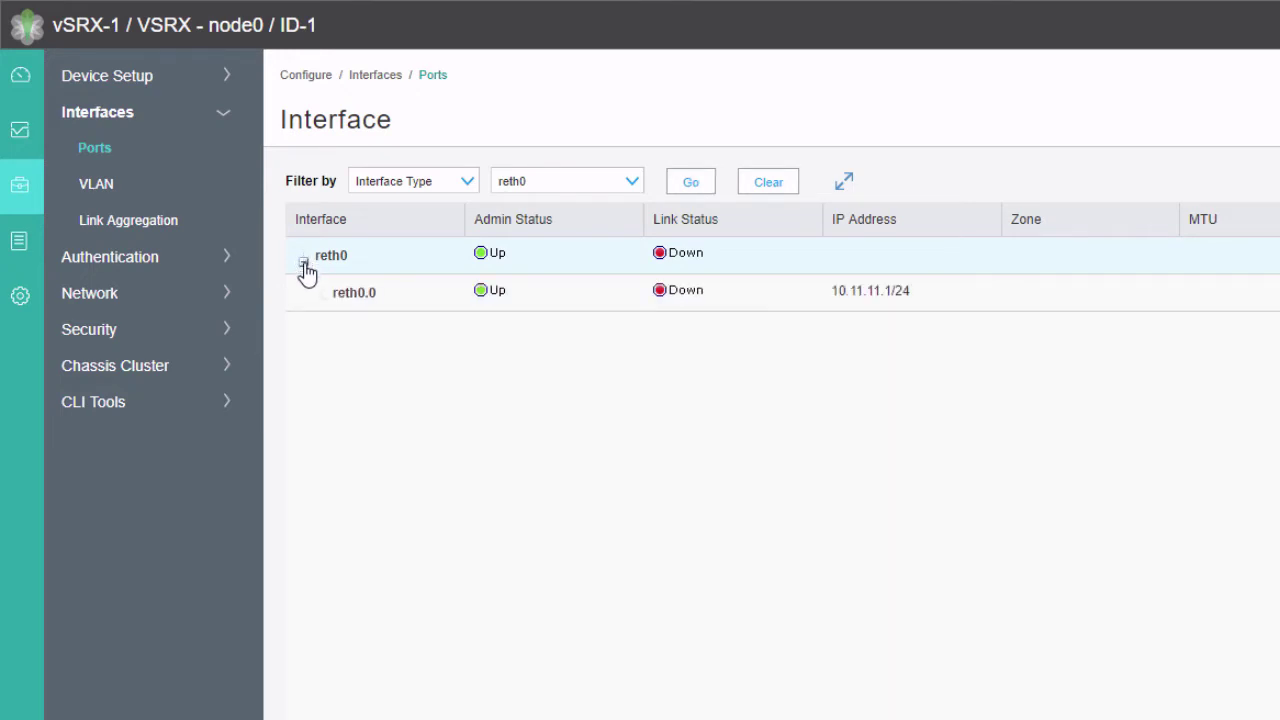
Filter to reth1 and expand it showing 10.1.1.254/24, then open Point and Click CLI
{"action": "left_click", "coordinate": [634, 186]}
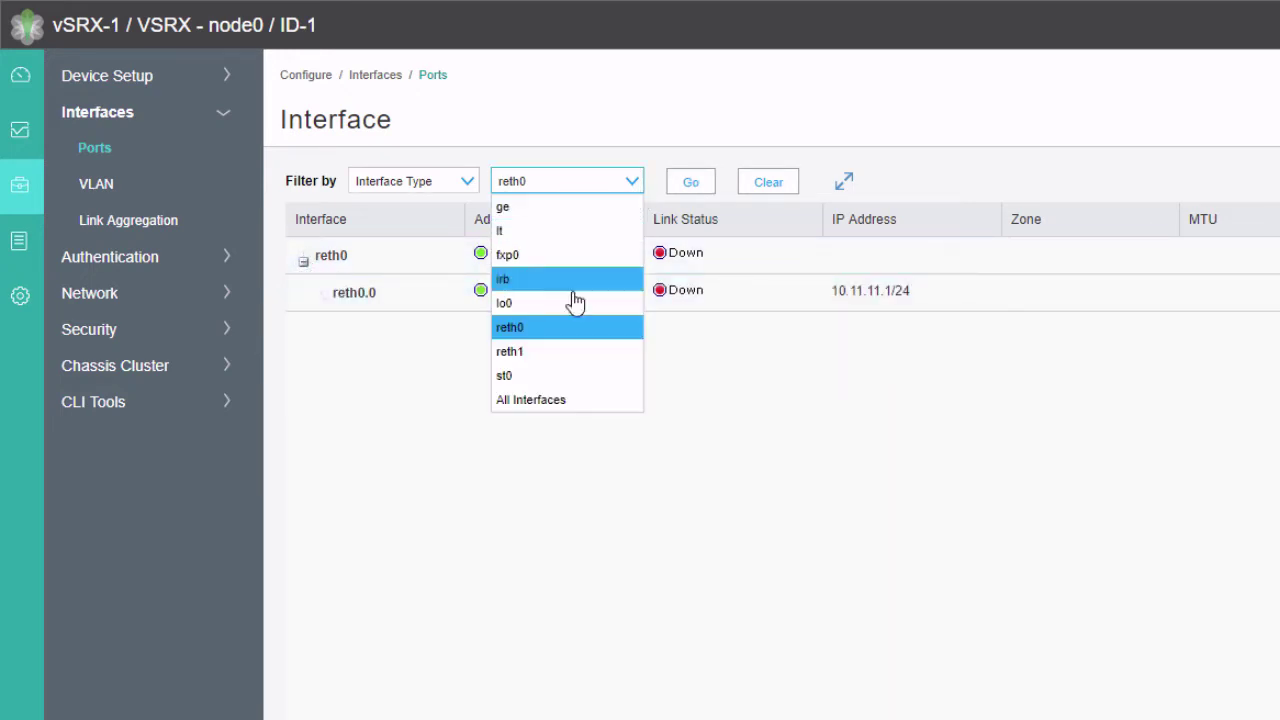
{"action": "left_click", "coordinate": [538, 352]}
{"action": "left_click", "coordinate": [705, 190]}
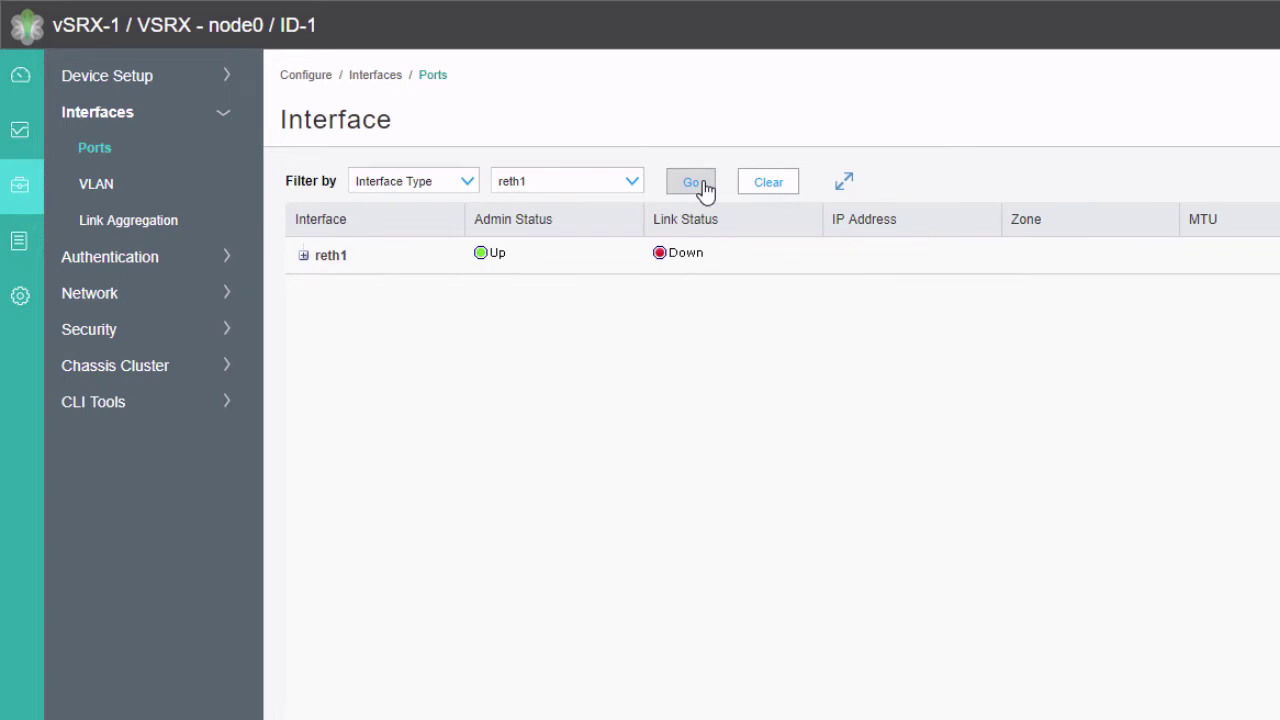
{"action": "left_click", "coordinate": [305, 260]}
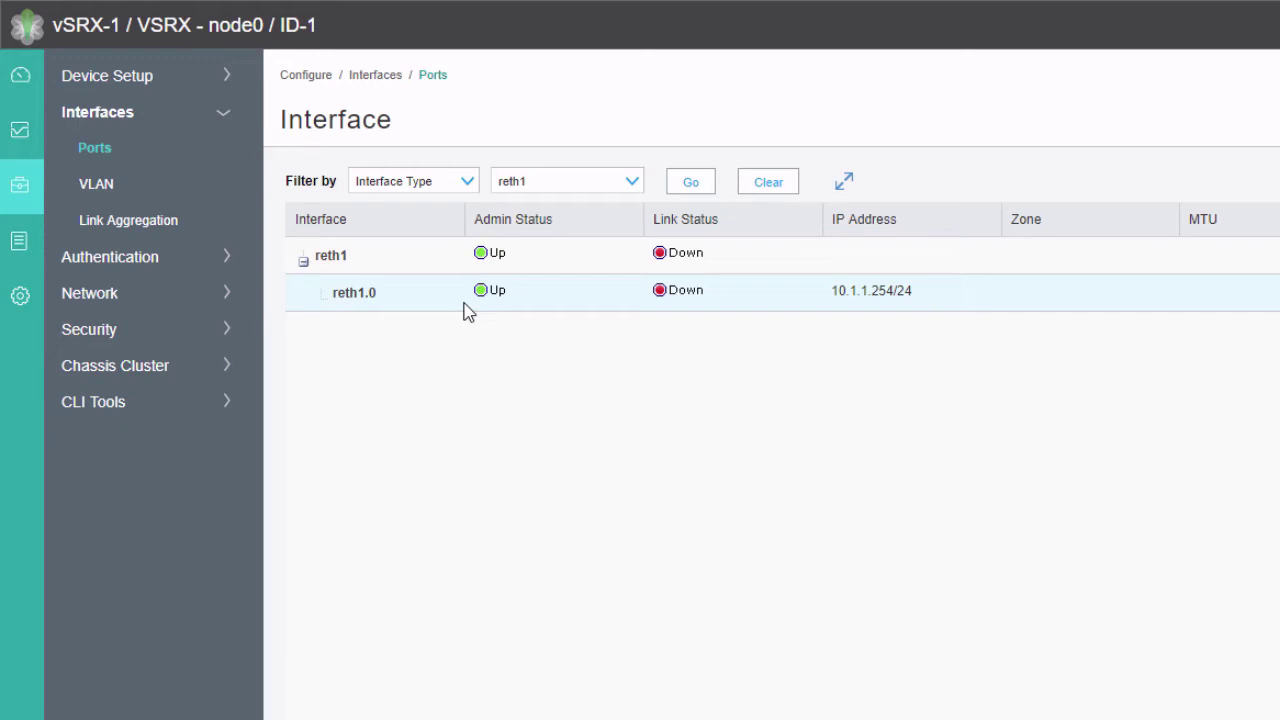
{"action": "left_click", "coordinate": [150, 402]}
{"action": "left_click", "coordinate": [148, 402]}
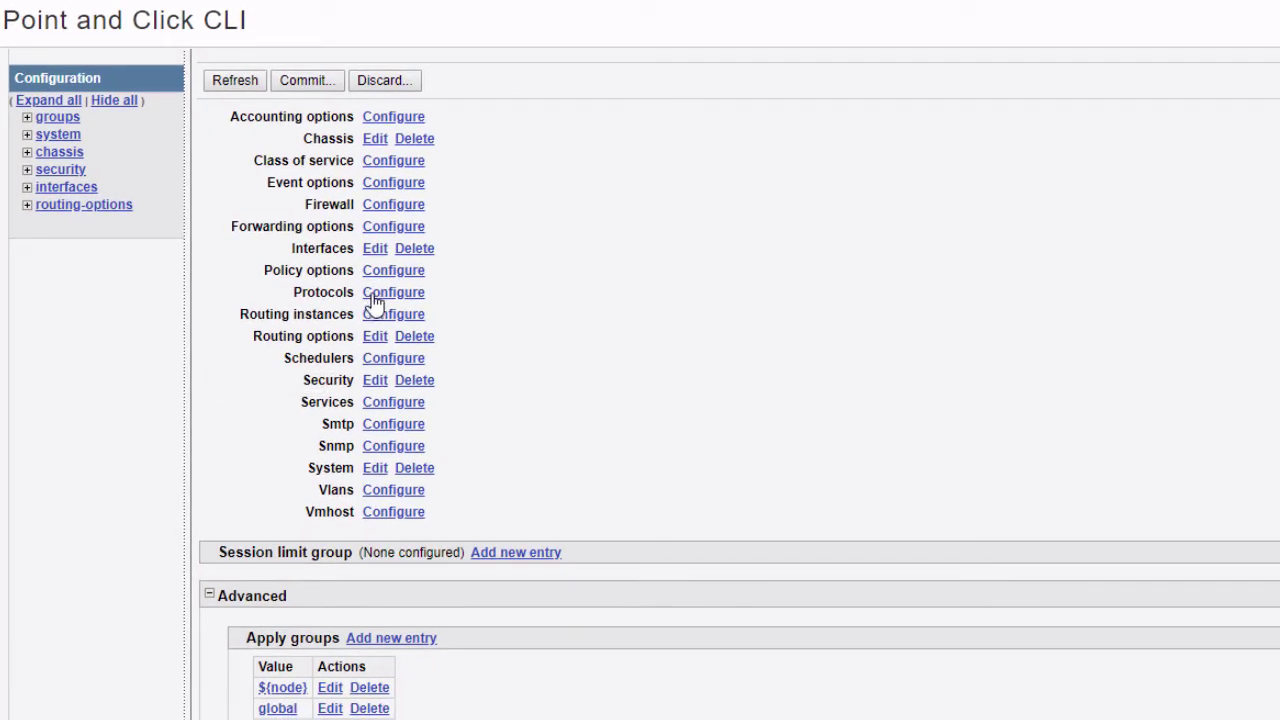
Edit Interfaces in the Point and Click CLI to list fab0, fab1, reth0 and reth1
{"action": "left_click", "coordinate": [375, 250]}
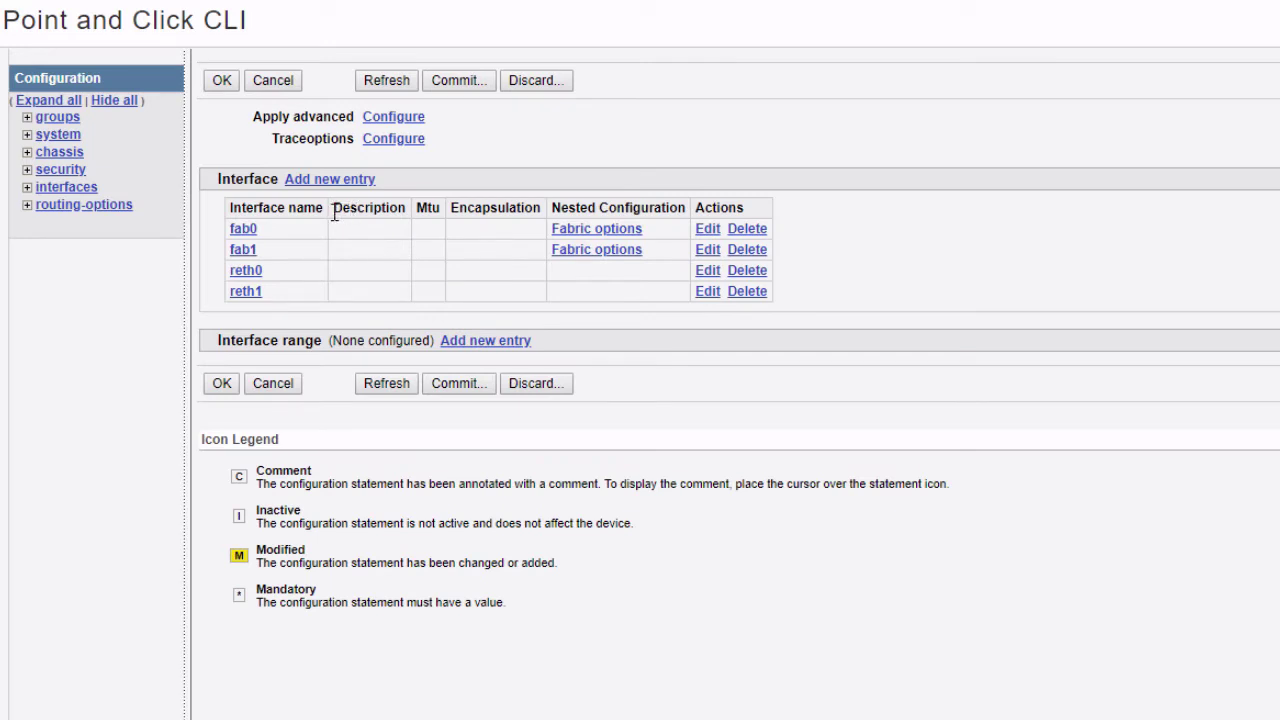
Add new interface entries ge-0/0/3 and ge-0/0/4
{"action": "left_click", "coordinate": [330, 179]}
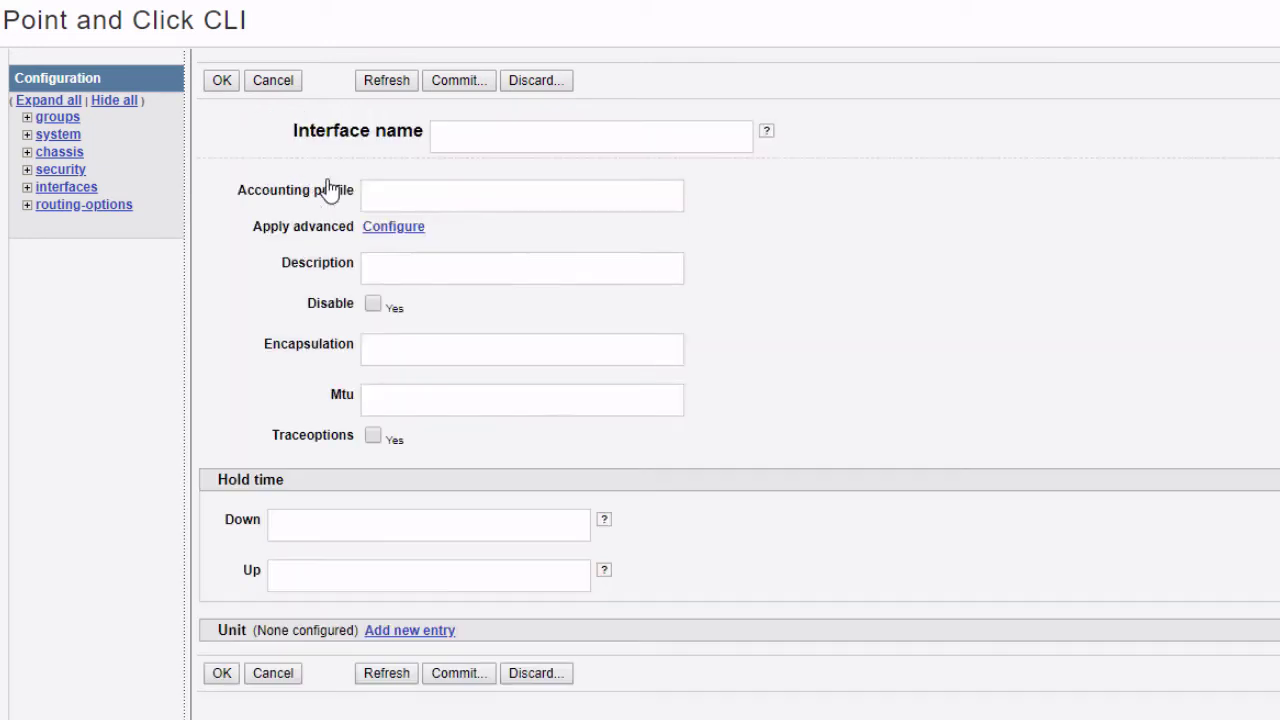
{"action": "left_click", "coordinate": [468, 138]}
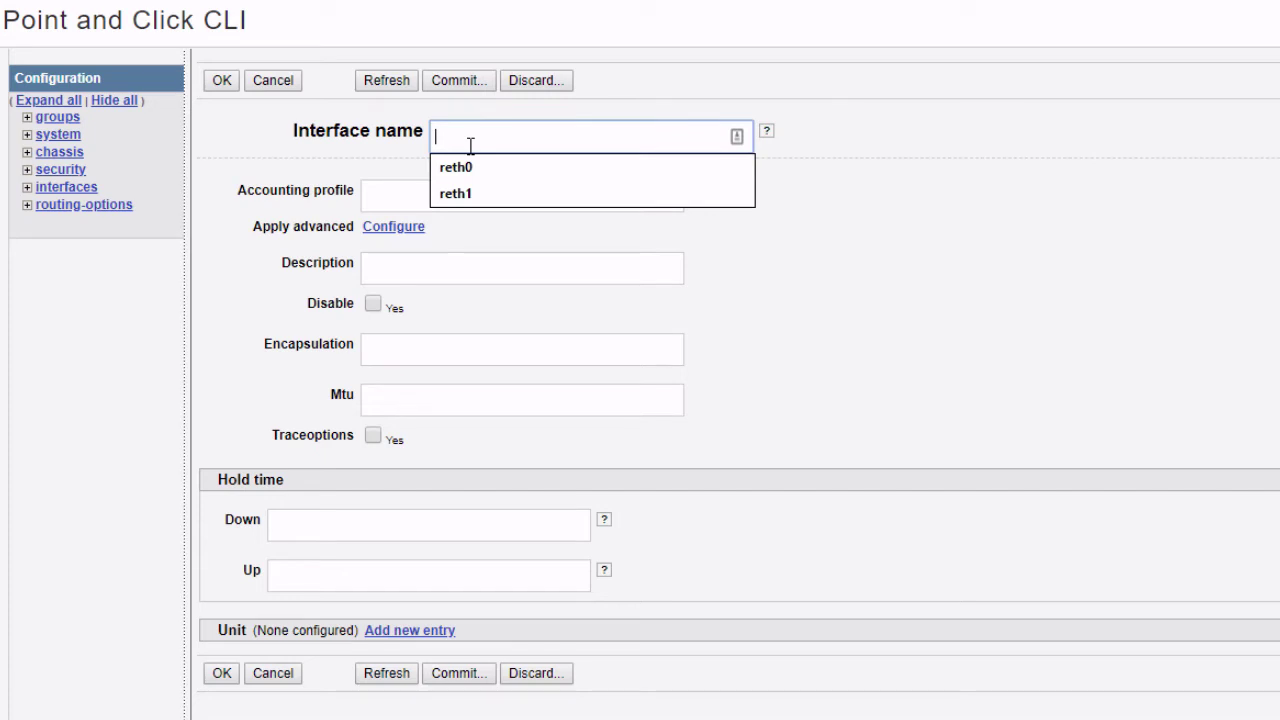
{"action": "type", "text": "ge-0/0/3"}
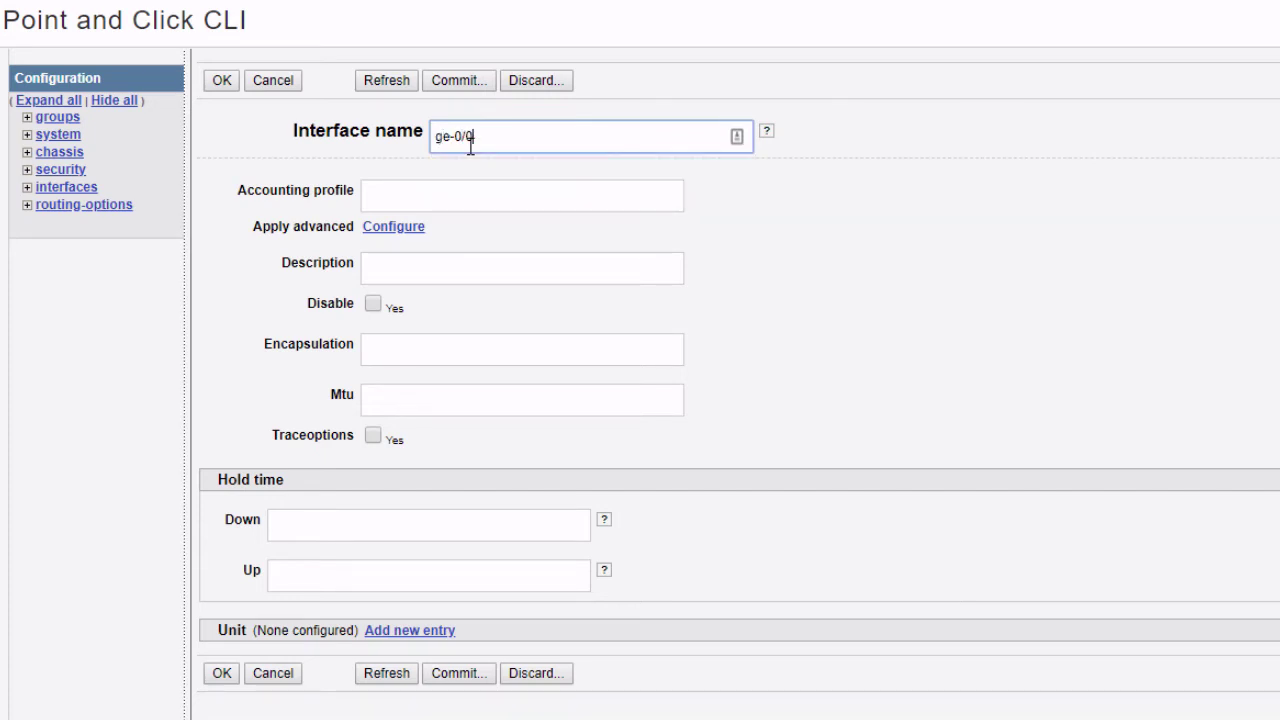
{"action": "left_click", "coordinate": [221, 81]}
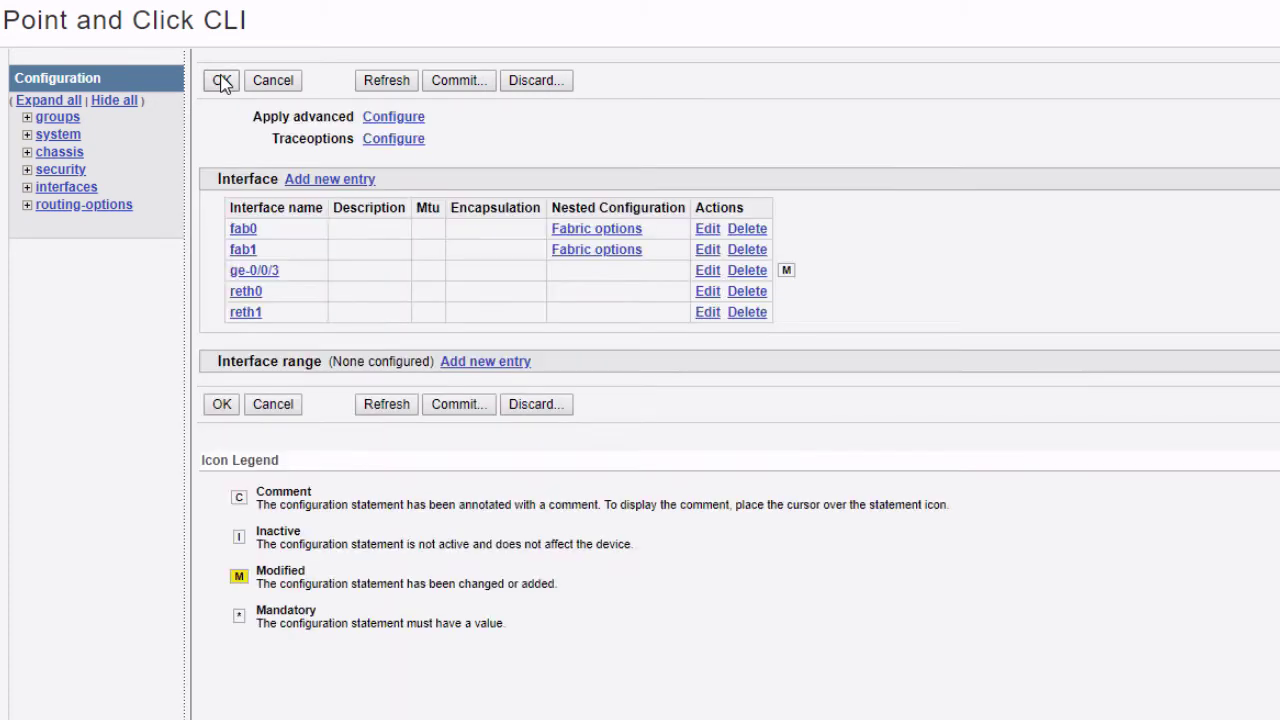
{"action": "left_click", "coordinate": [318, 179]}
{"action": "left_click", "coordinate": [560, 142]}
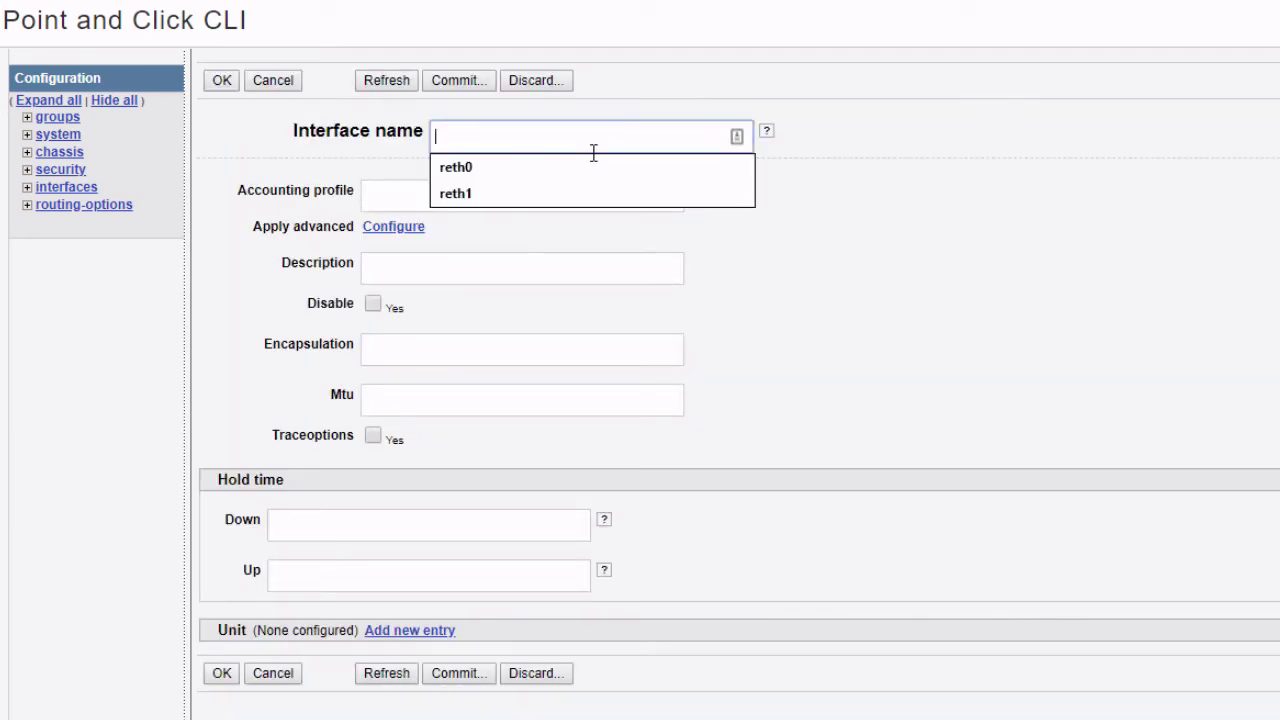
{"action": "type", "text": "ge-0/0/4"}
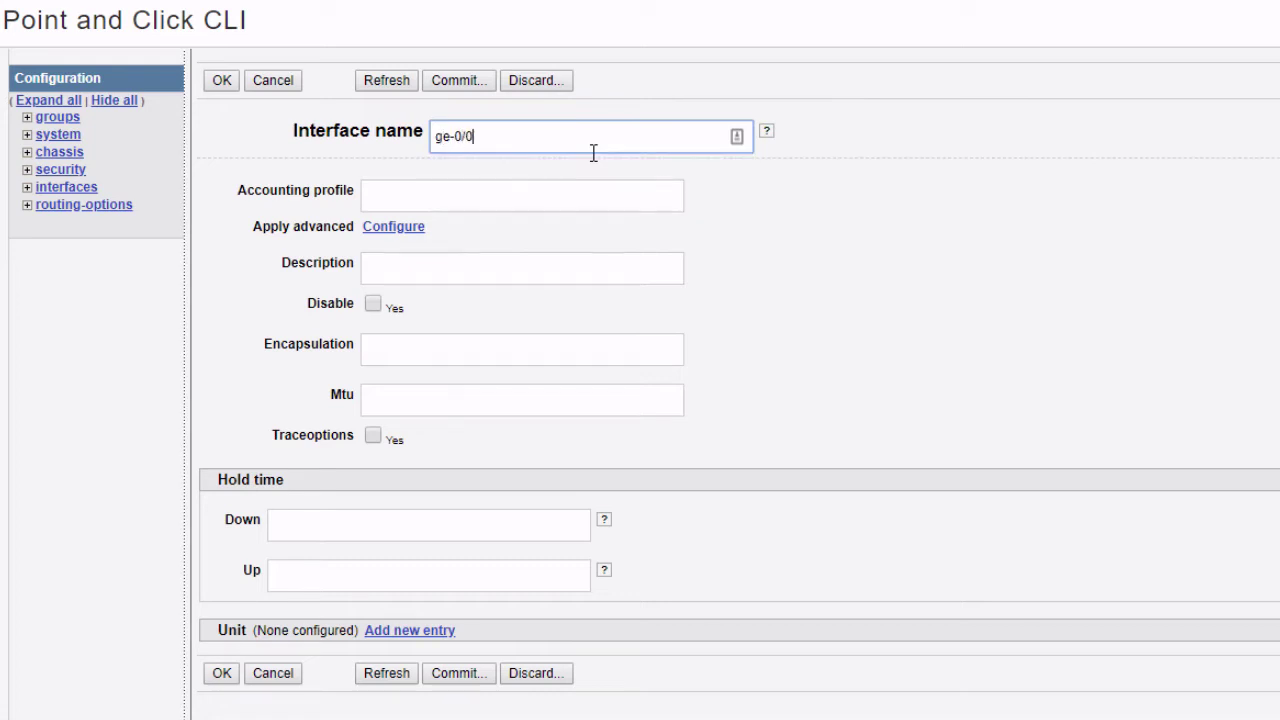
{"action": "left_click", "coordinate": [222, 82]}
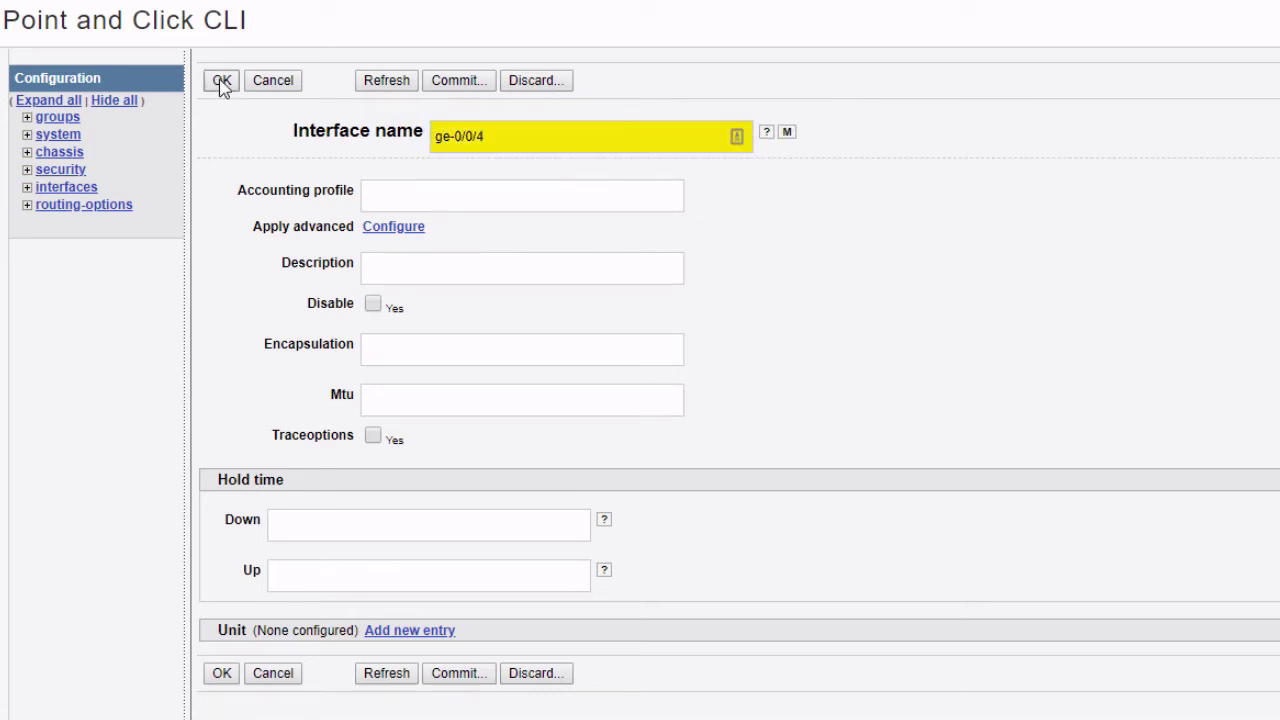
Add new interface entries ge-7/0/3 and ge-7/0/4
{"action": "left_click", "coordinate": [313, 178]}
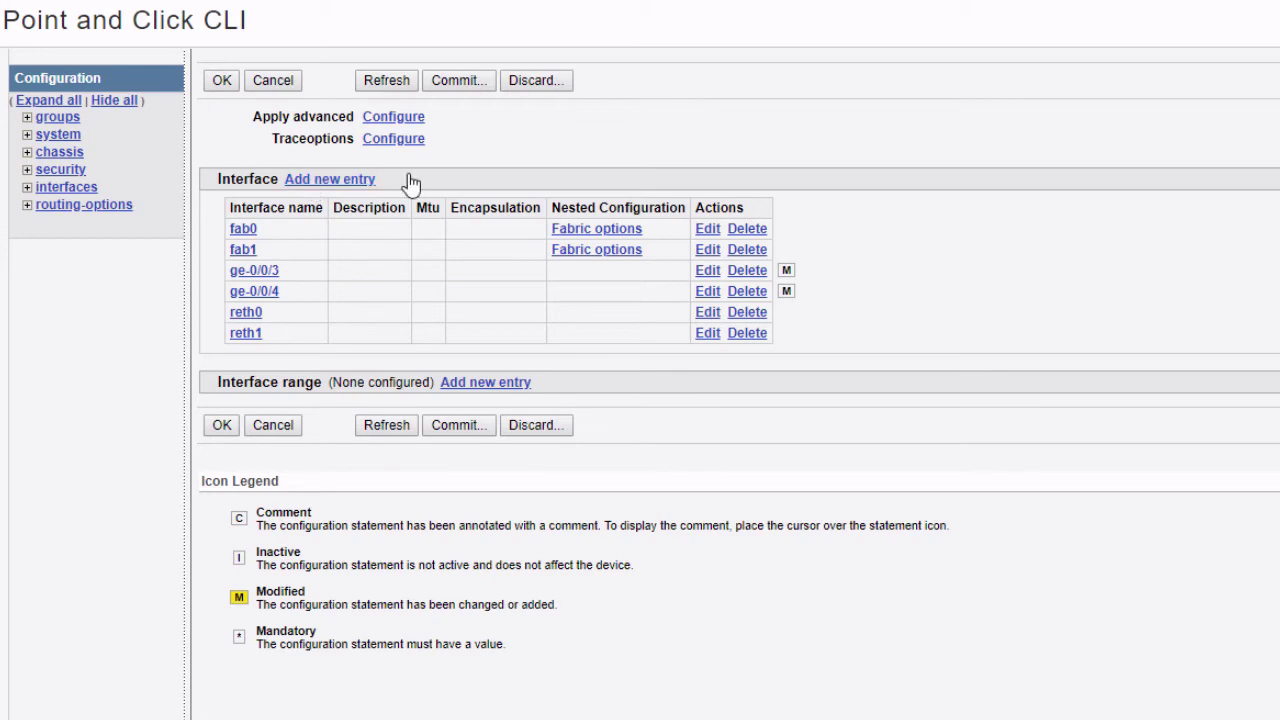
{"action": "left_click", "coordinate": [531, 144]}
{"action": "type", "text": "ge-7/0/3"}
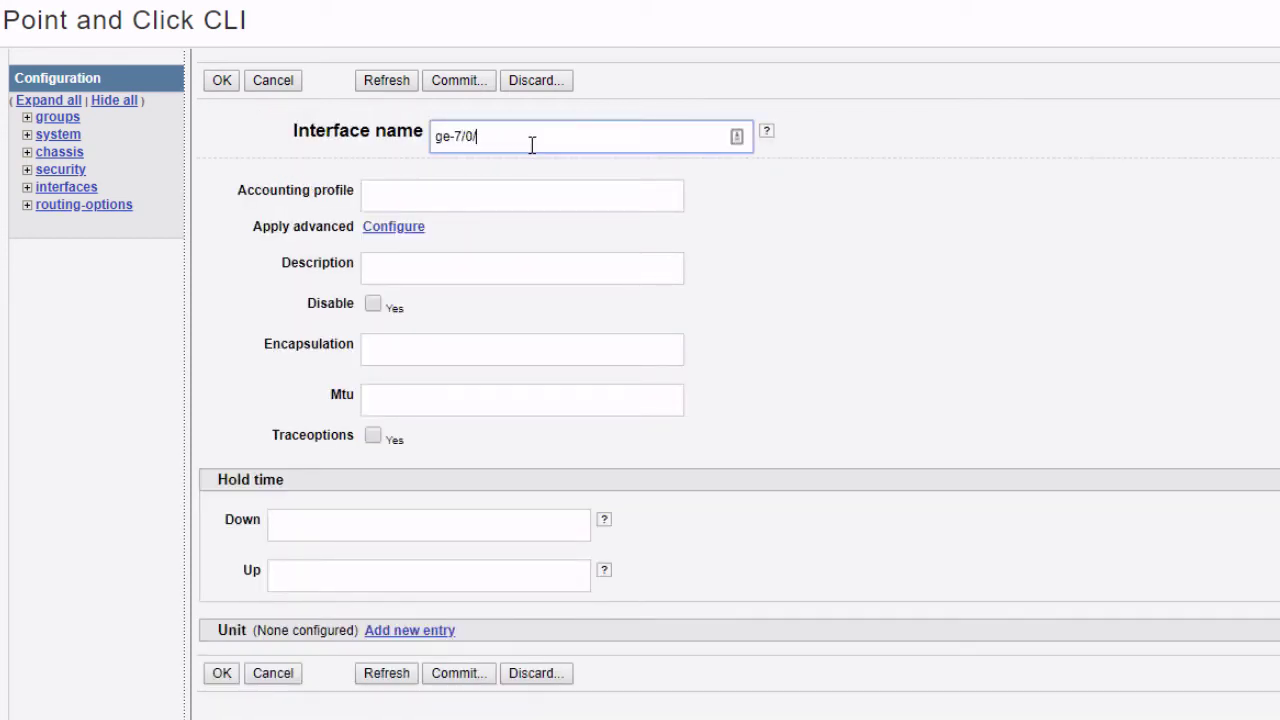
{"action": "left_click", "coordinate": [222, 81]}
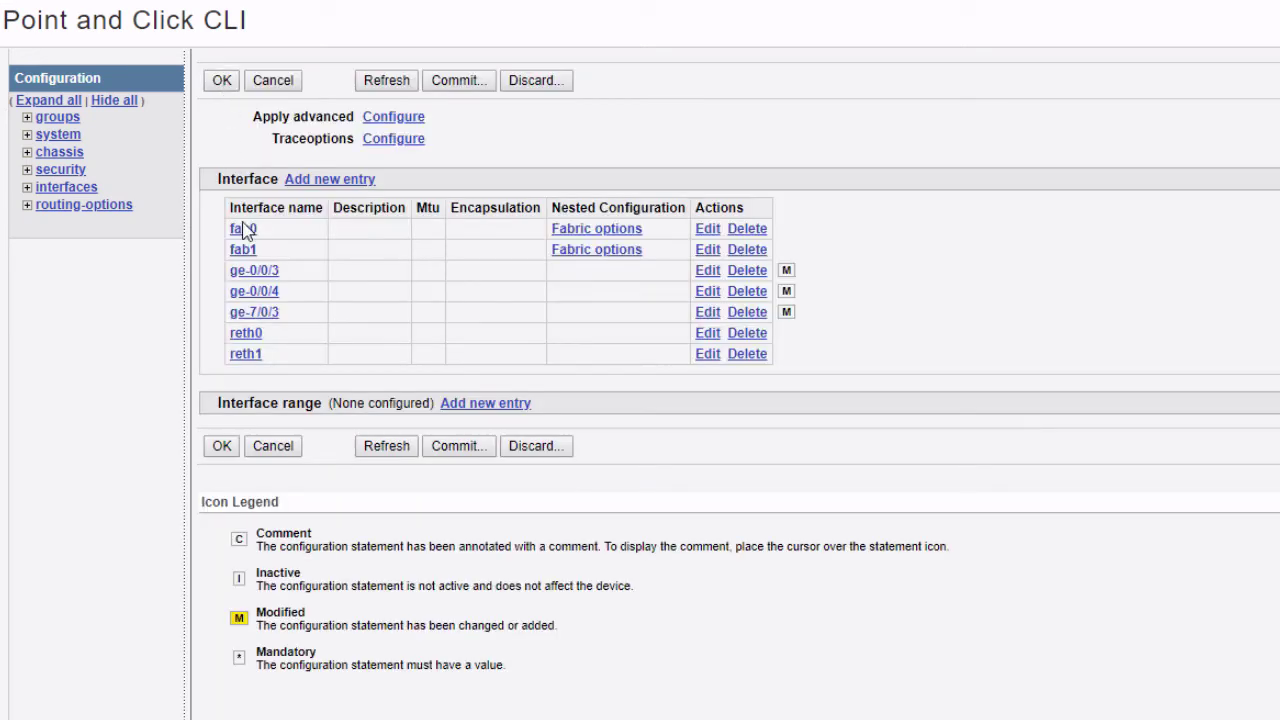
{"action": "left_click", "coordinate": [327, 181]}
{"action": "left_click", "coordinate": [514, 140]}
{"action": "type", "text": "ge-"}
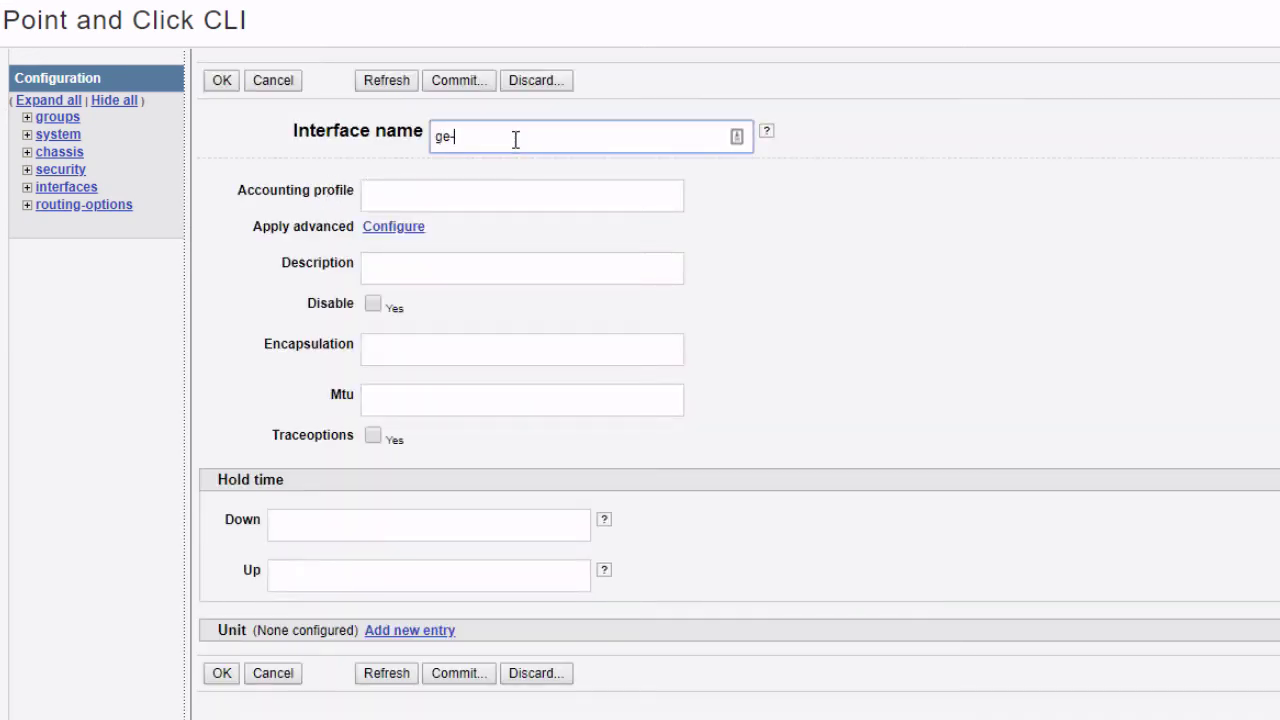
{"action": "type", "text": "7/0/4"}
{"action": "left_click", "coordinate": [222, 80]}
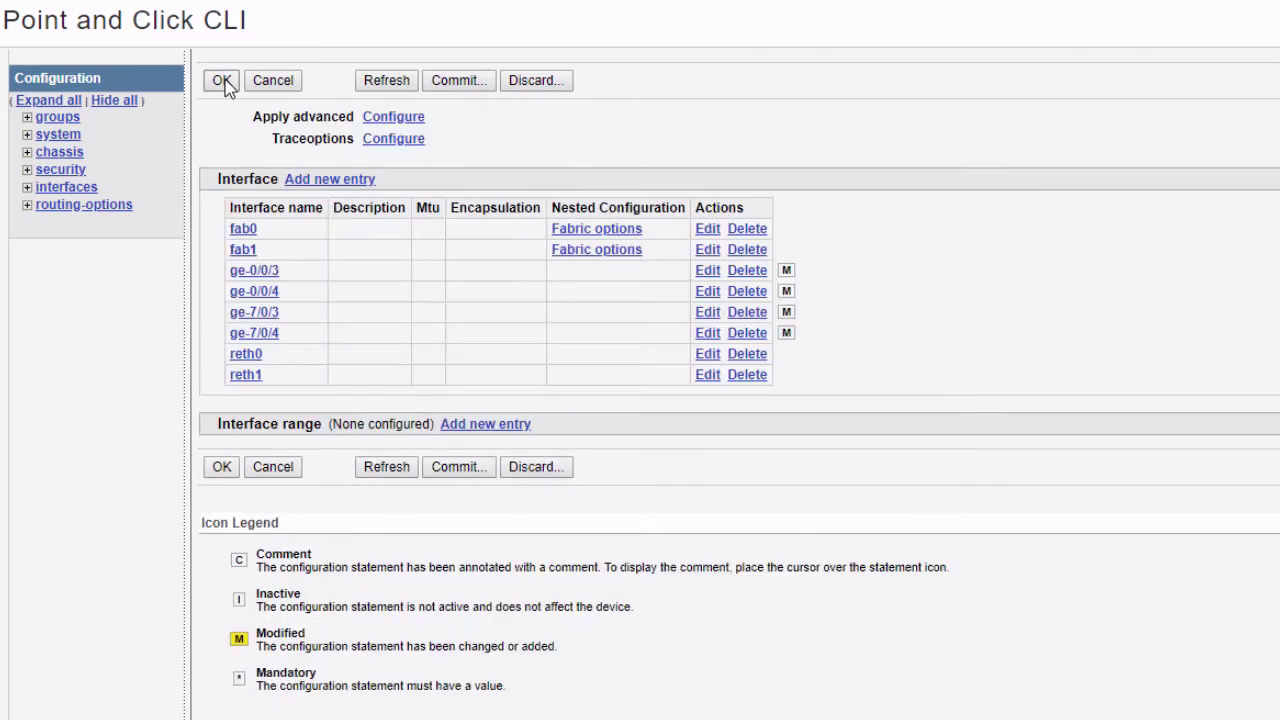
{"action": "left_click", "coordinate": [258, 271]}
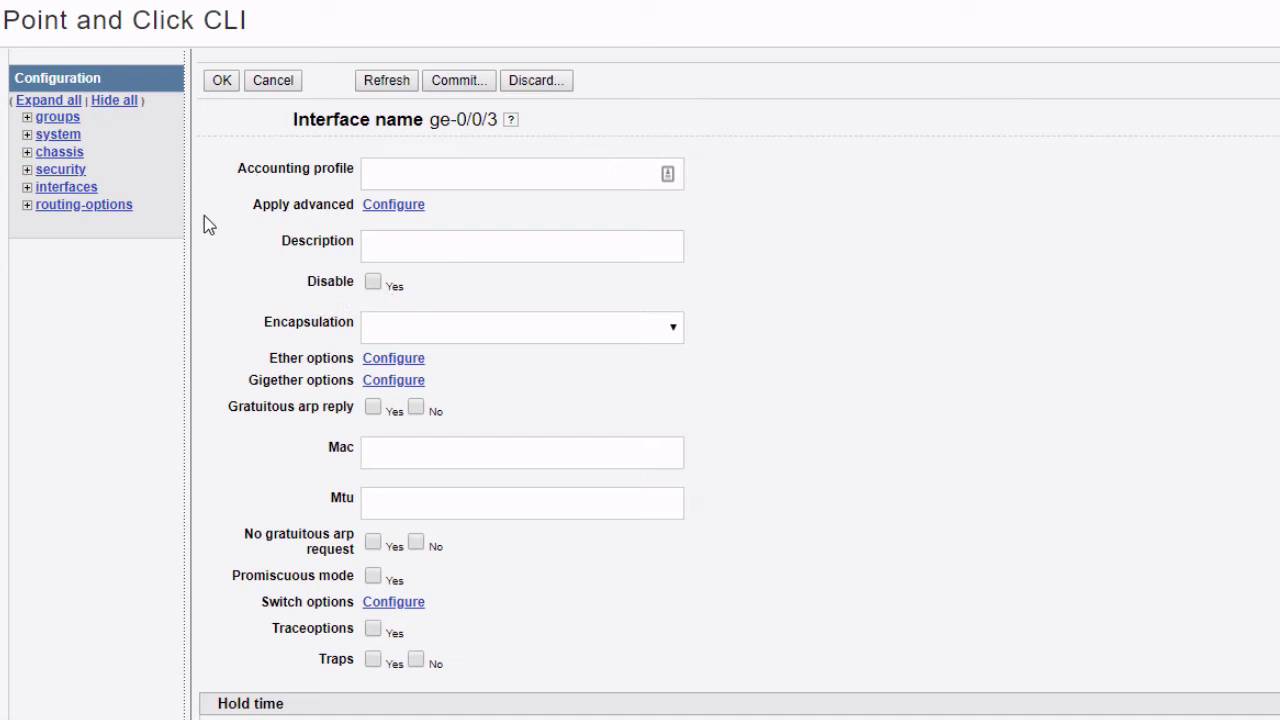
Set reth0 as the redundant parent in ge-0/0/3's gigabit Ethernet options
{"action": "left_click", "coordinate": [393, 382]}
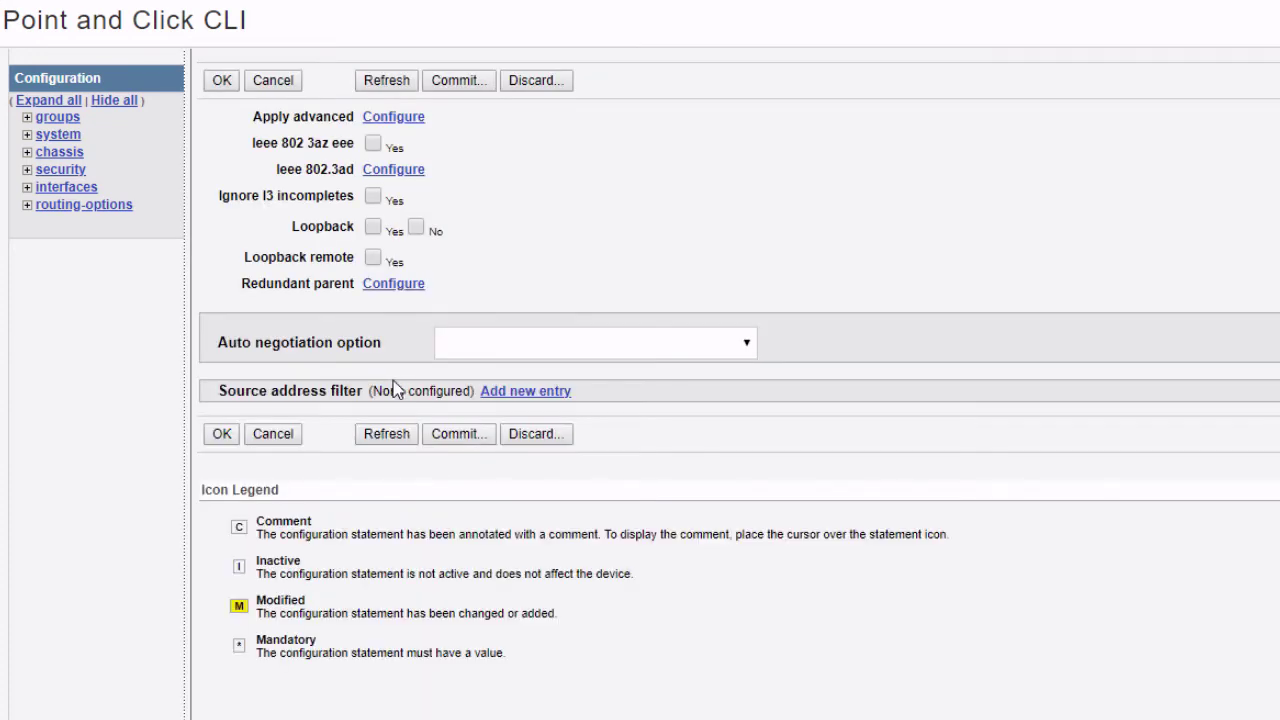
{"action": "left_click", "coordinate": [393, 284]}
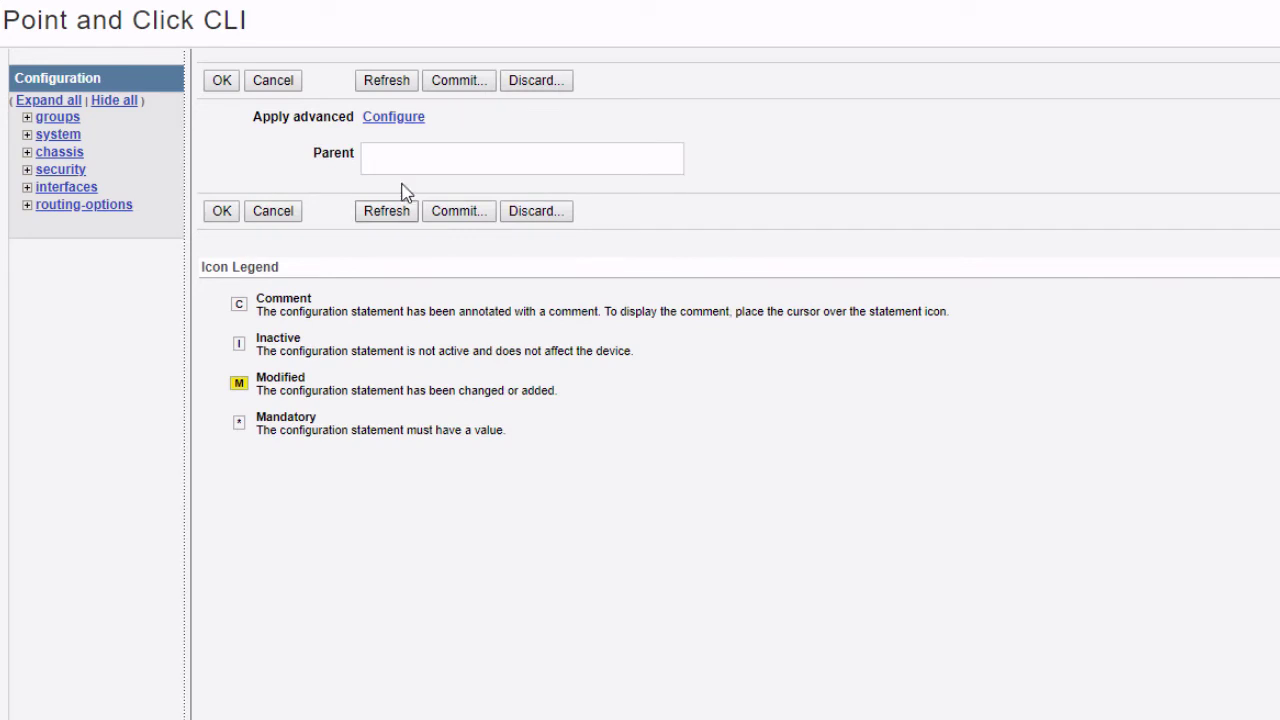
{"action": "left_click", "coordinate": [406, 160]}
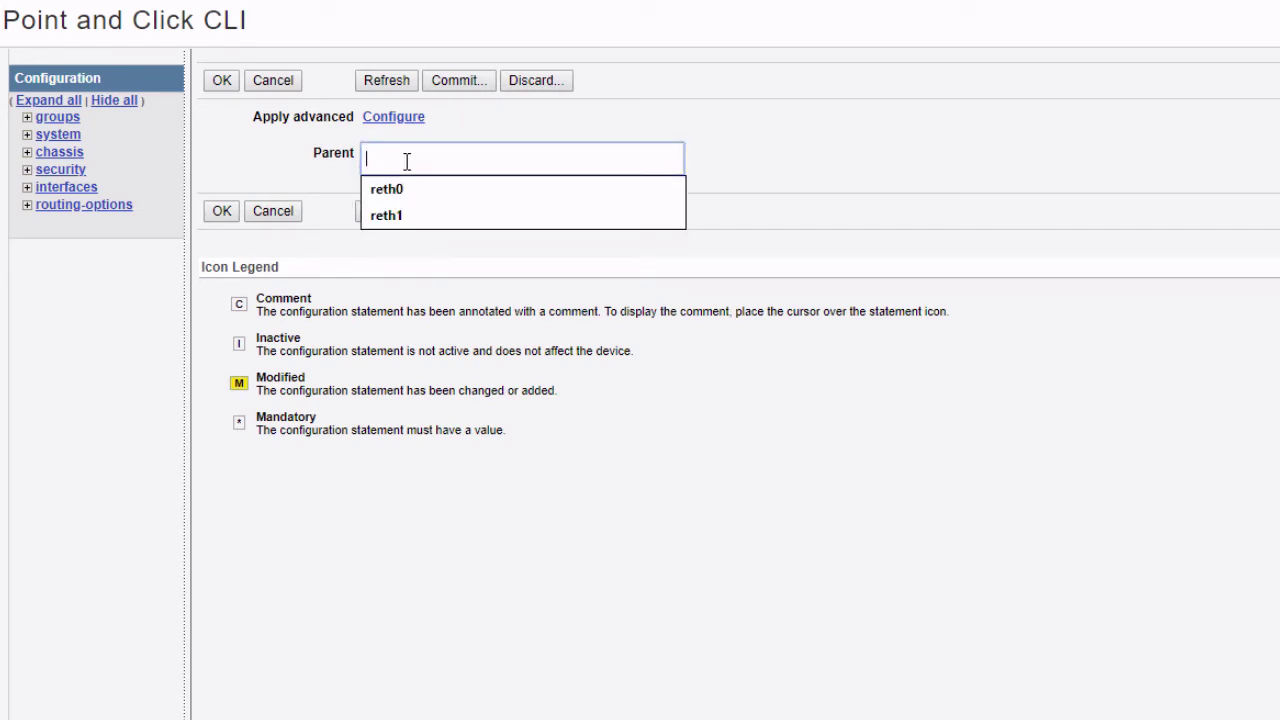
{"action": "left_click", "coordinate": [400, 191]}
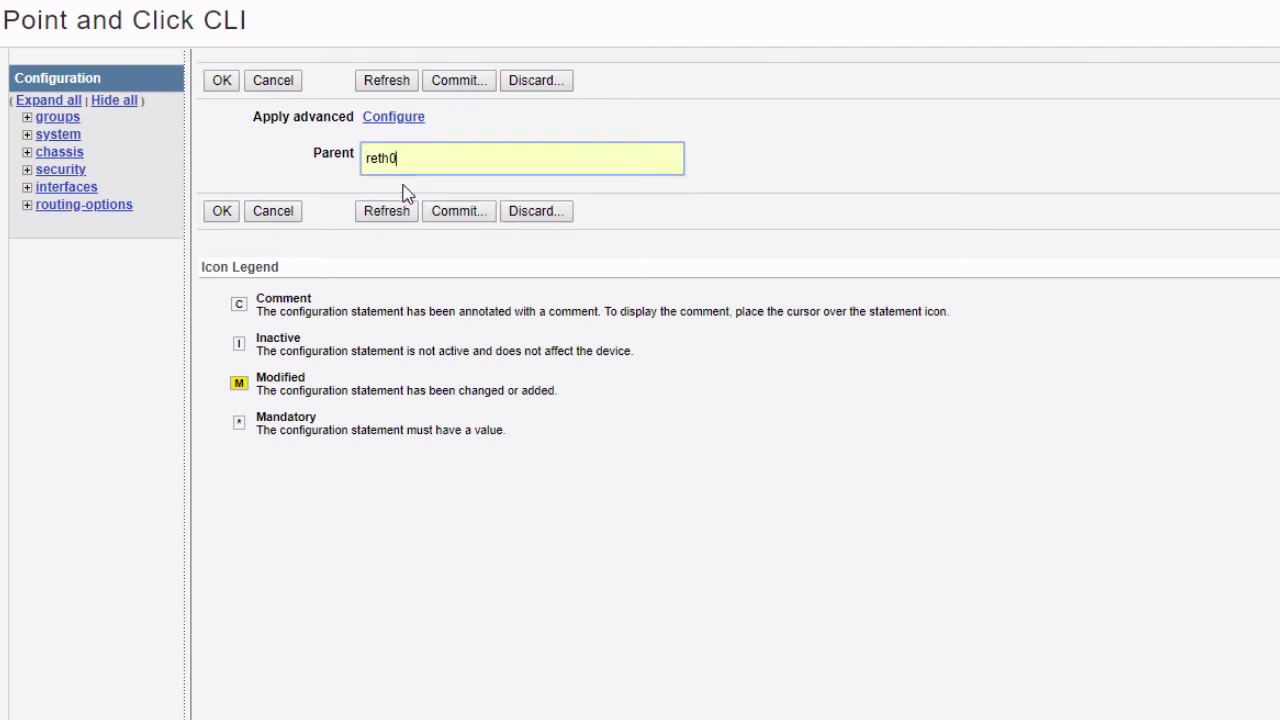
{"action": "left_click", "coordinate": [222, 81]}
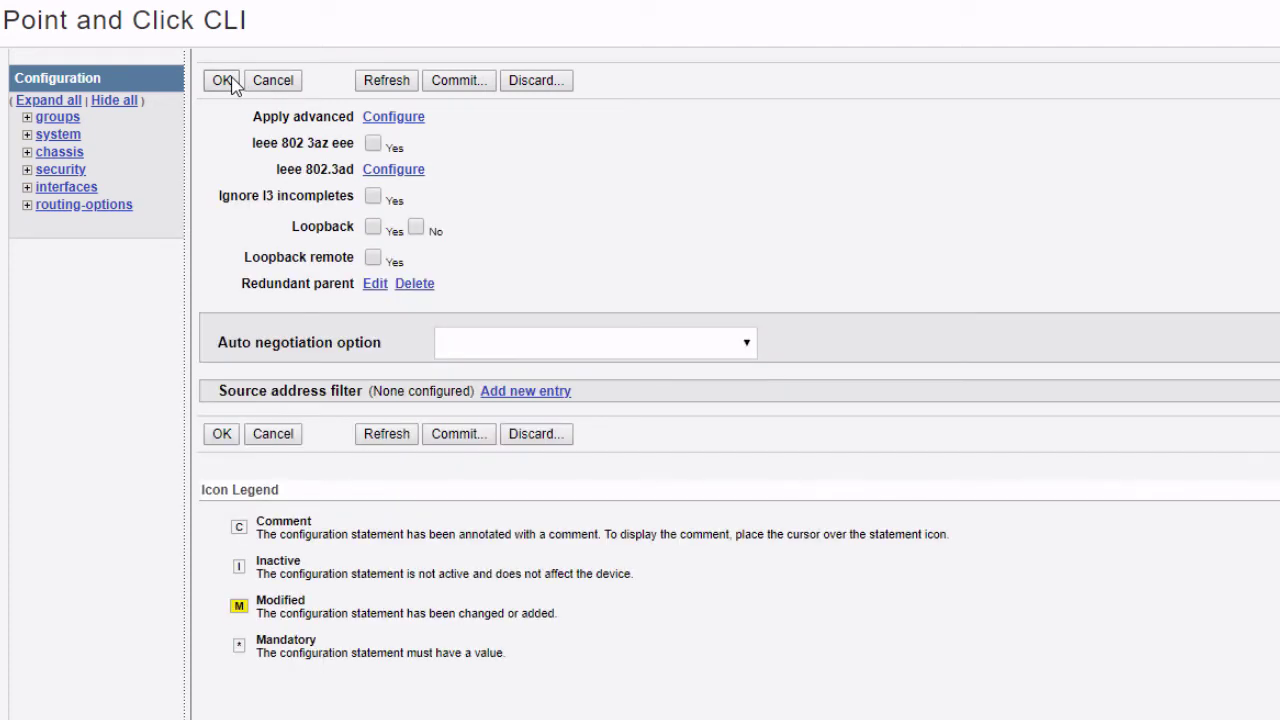
{"action": "left_click", "coordinate": [223, 81]}
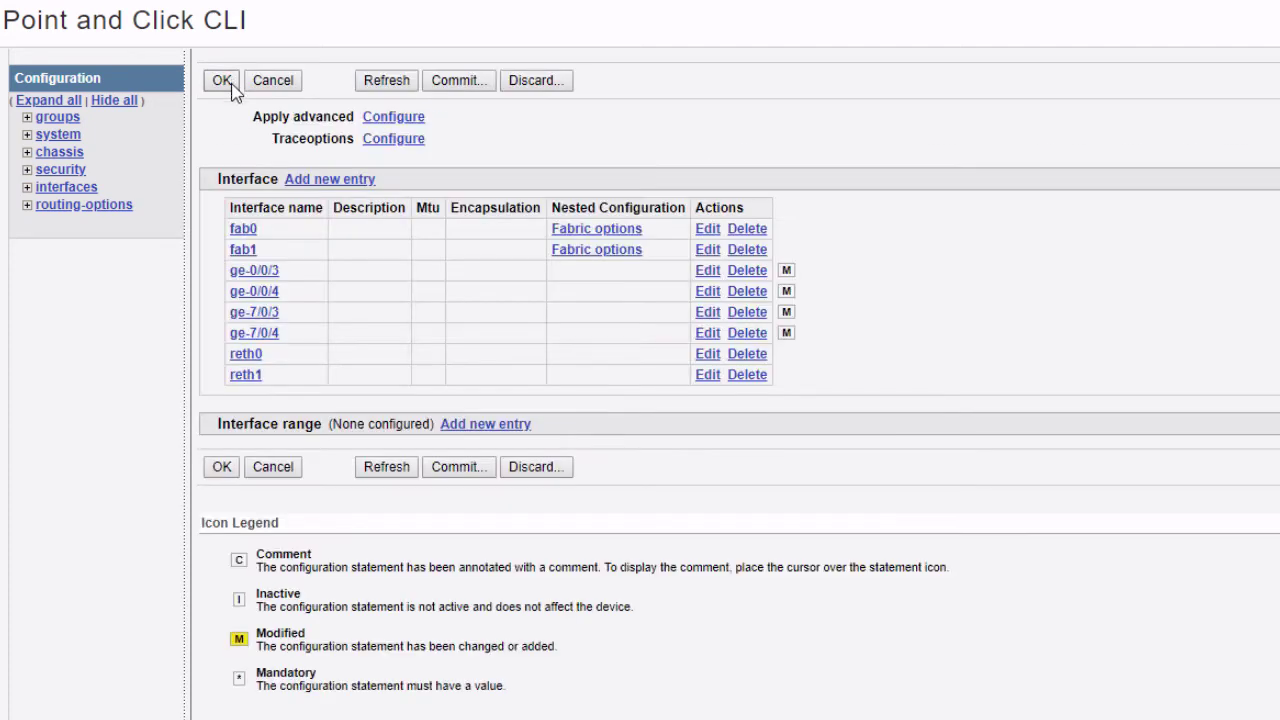
Set ge-0/0/4's gigabit Ethernet redundant parent to reth1
{"action": "left_click", "coordinate": [266, 293]}
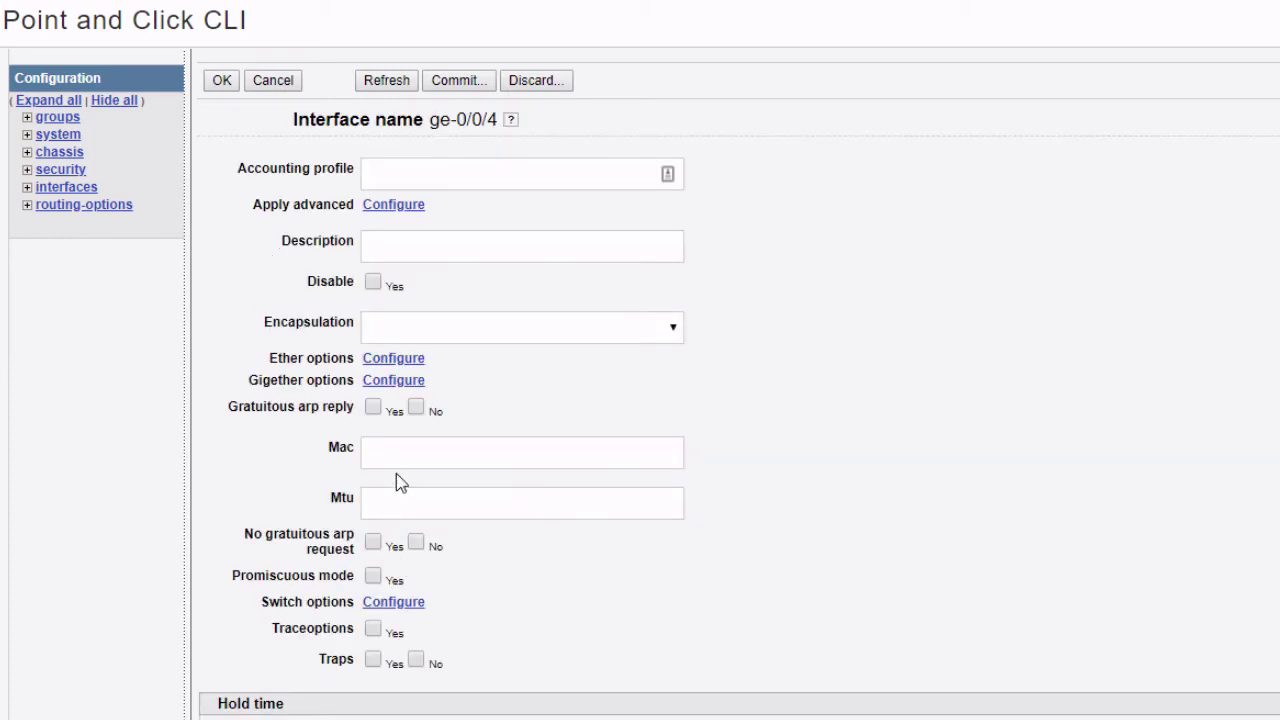
{"action": "left_click", "coordinate": [392, 381]}
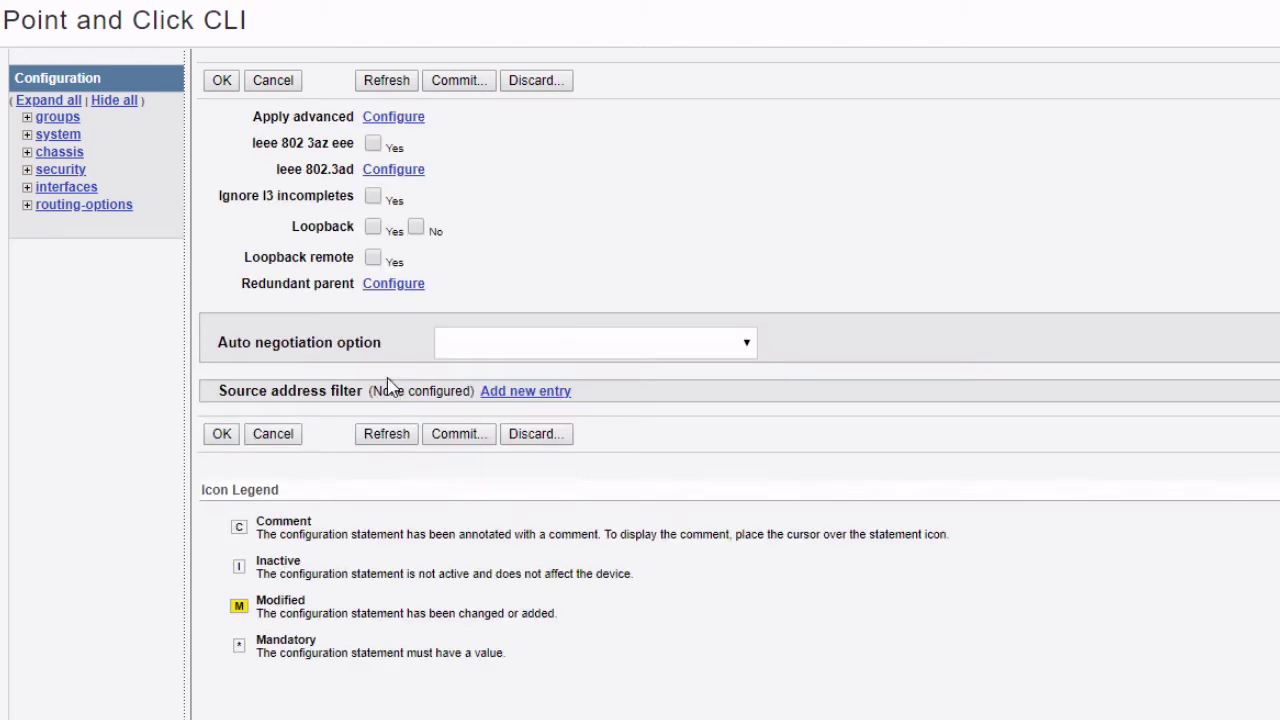
{"action": "left_click", "coordinate": [389, 286]}
{"action": "left_click", "coordinate": [391, 155]}
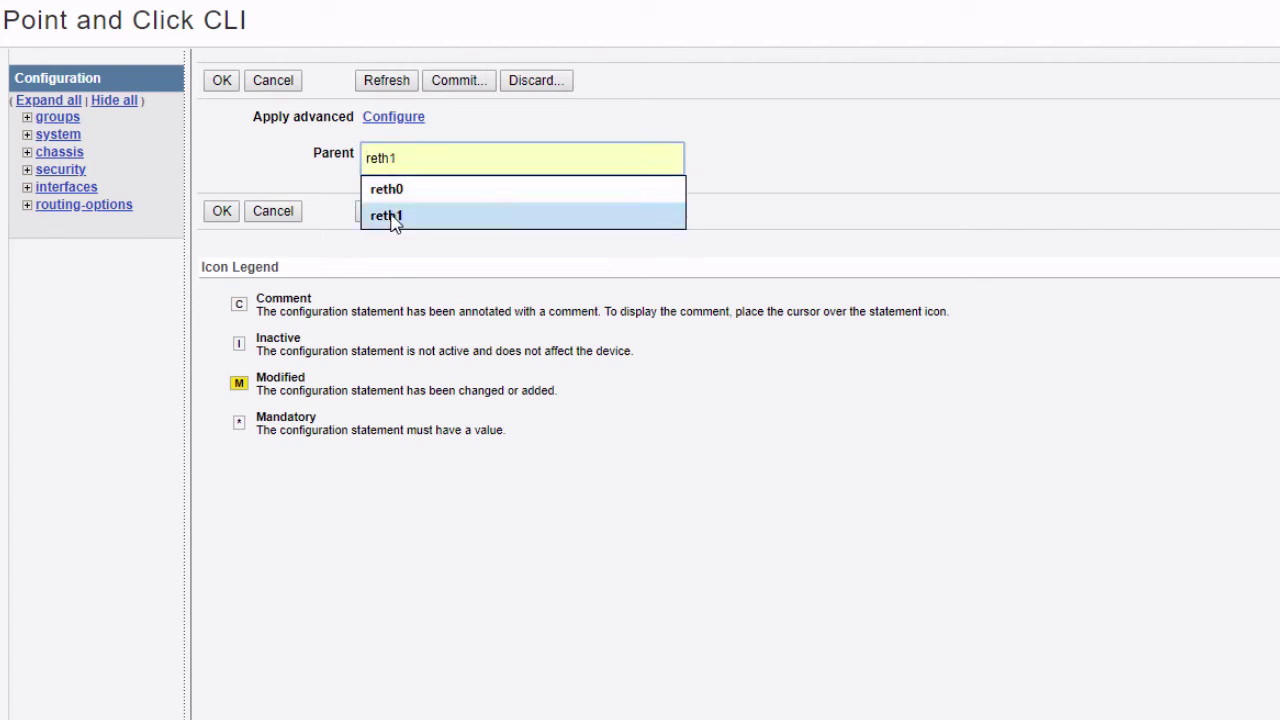
{"action": "left_click", "coordinate": [391, 216]}
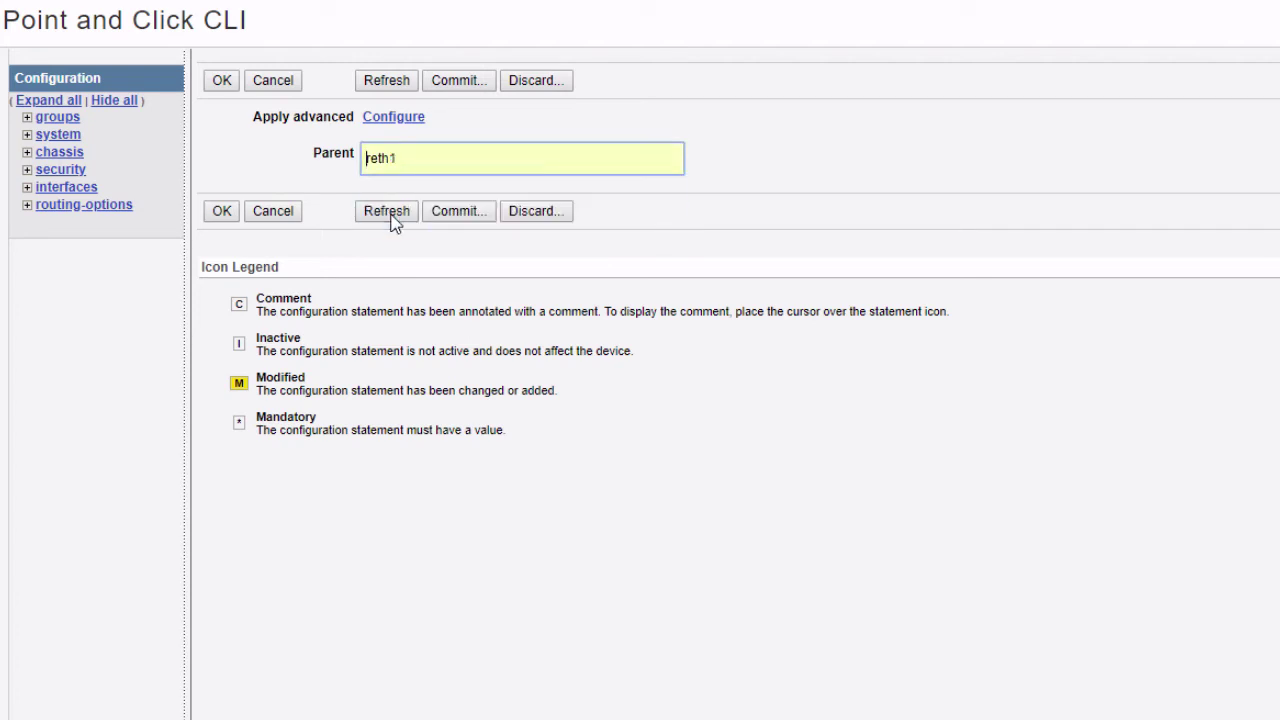
{"action": "left_click", "coordinate": [220, 81]}
{"action": "left_click", "coordinate": [218, 81]}
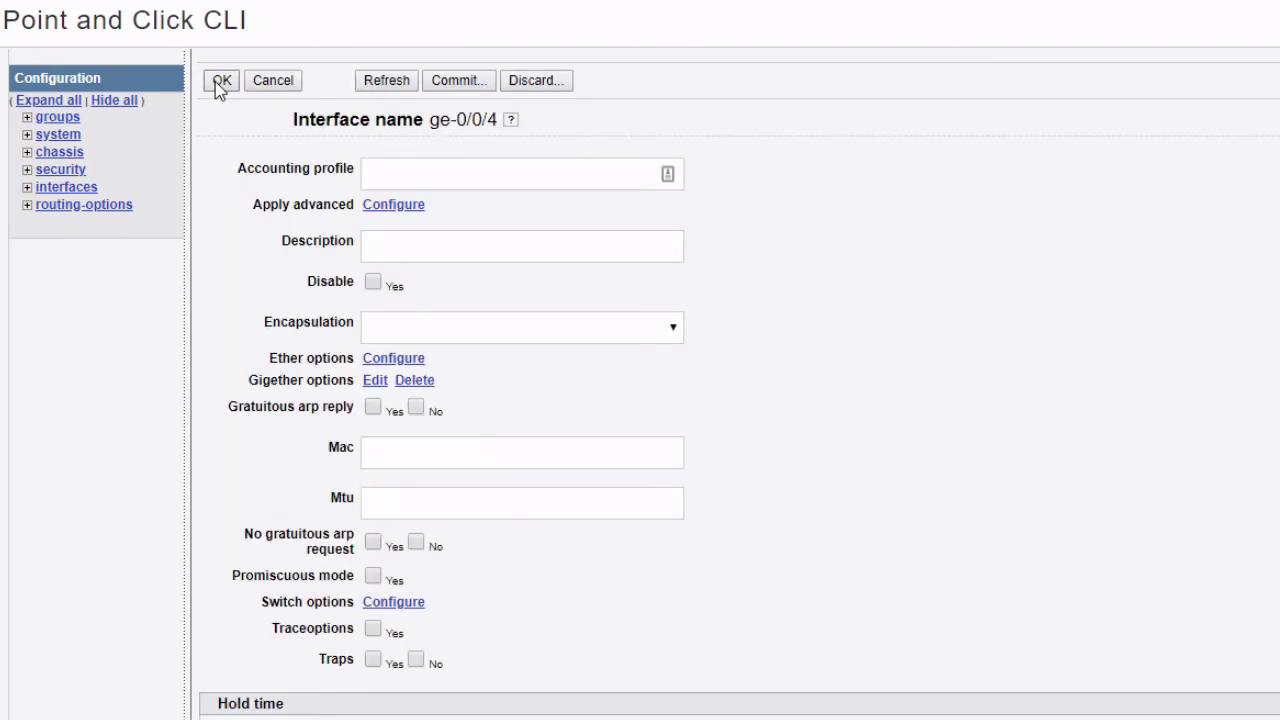
{"action": "left_click", "coordinate": [220, 82]}
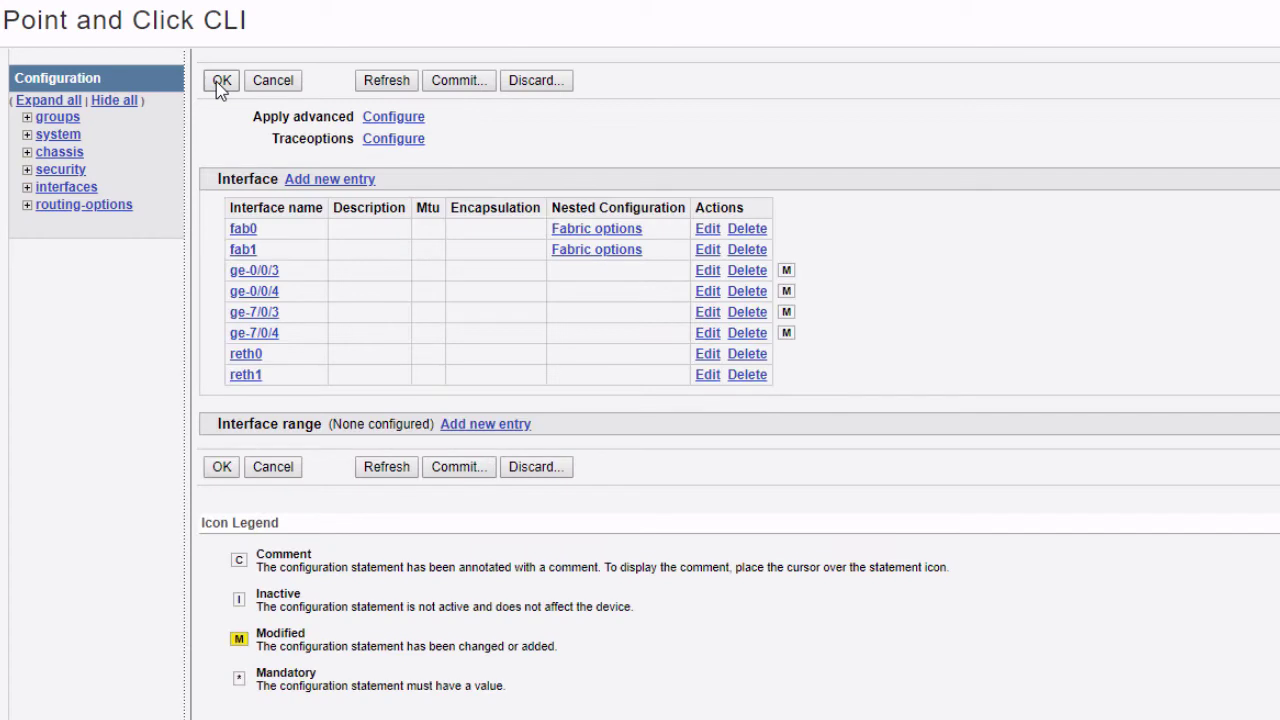
Set ge-7/0/3's gigabit Ethernet redundant parent to reth0
{"action": "left_click", "coordinate": [264, 314]}
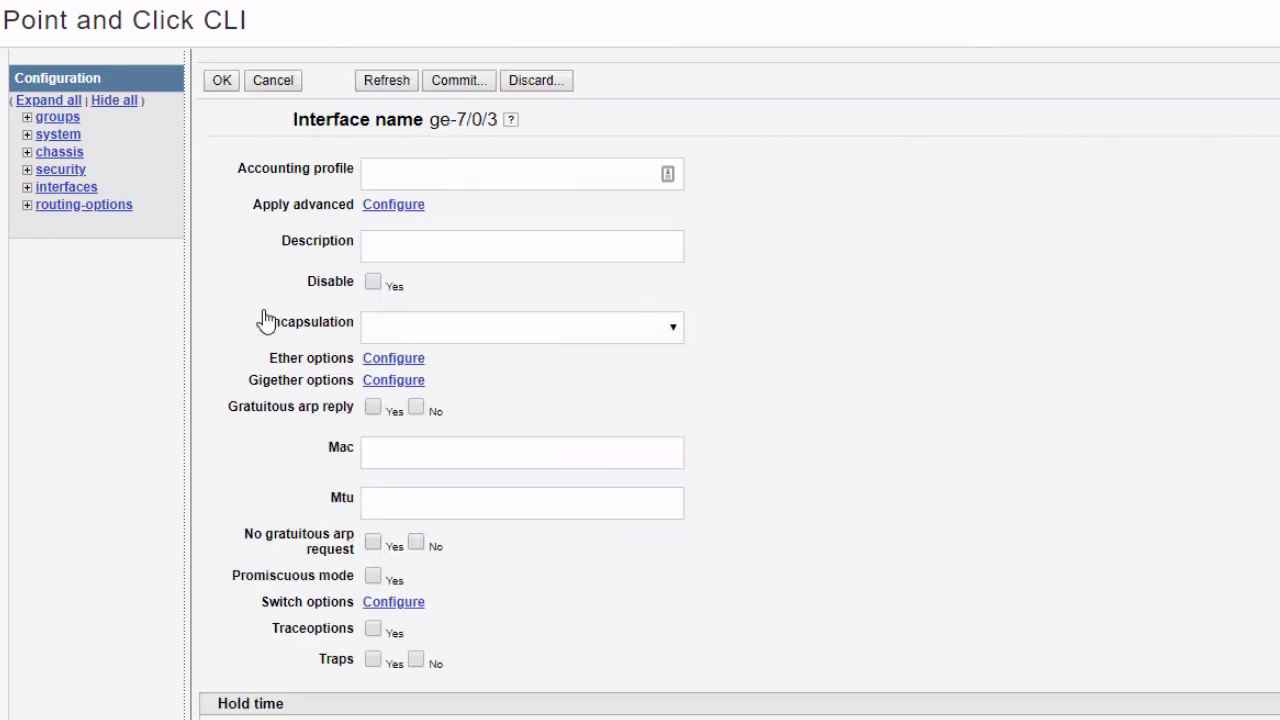
{"action": "left_click", "coordinate": [395, 388]}
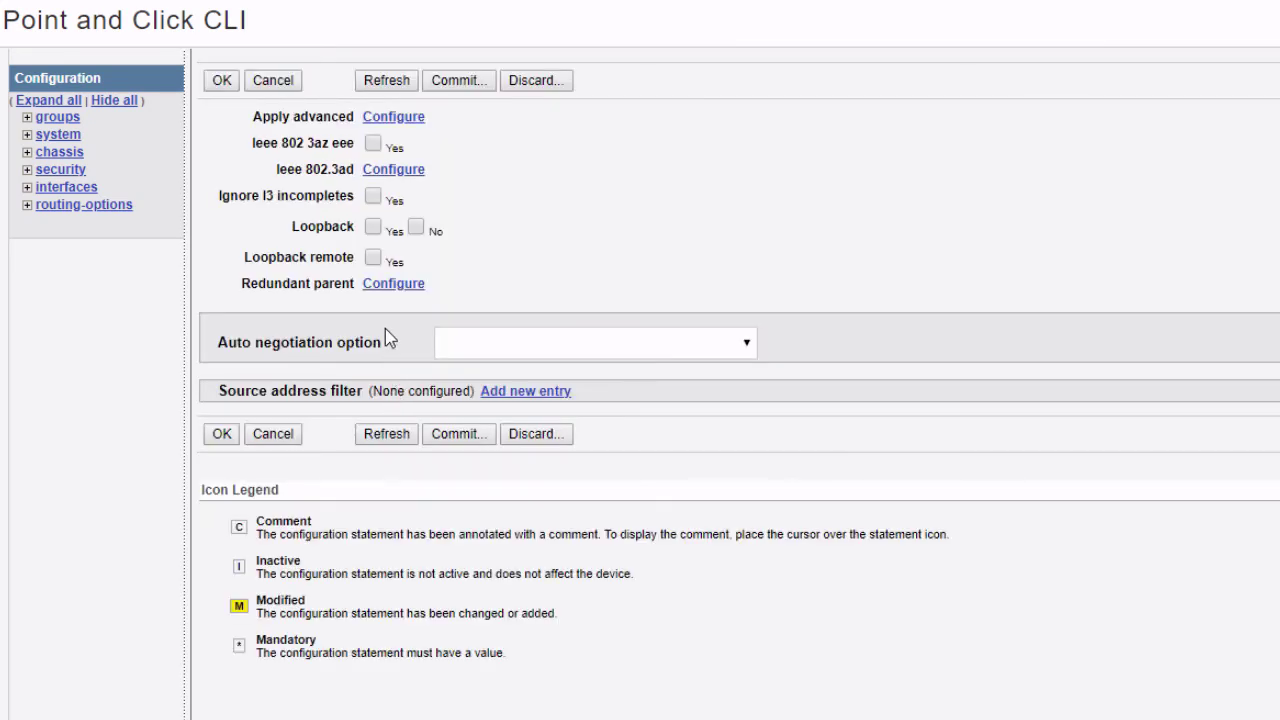
{"action": "left_click", "coordinate": [393, 284]}
{"action": "left_click", "coordinate": [406, 151]}
{"action": "left_click", "coordinate": [398, 197]}
{"action": "left_click", "coordinate": [224, 81]}
{"action": "left_click", "coordinate": [222, 81]}
{"action": "left_click", "coordinate": [222, 81]}
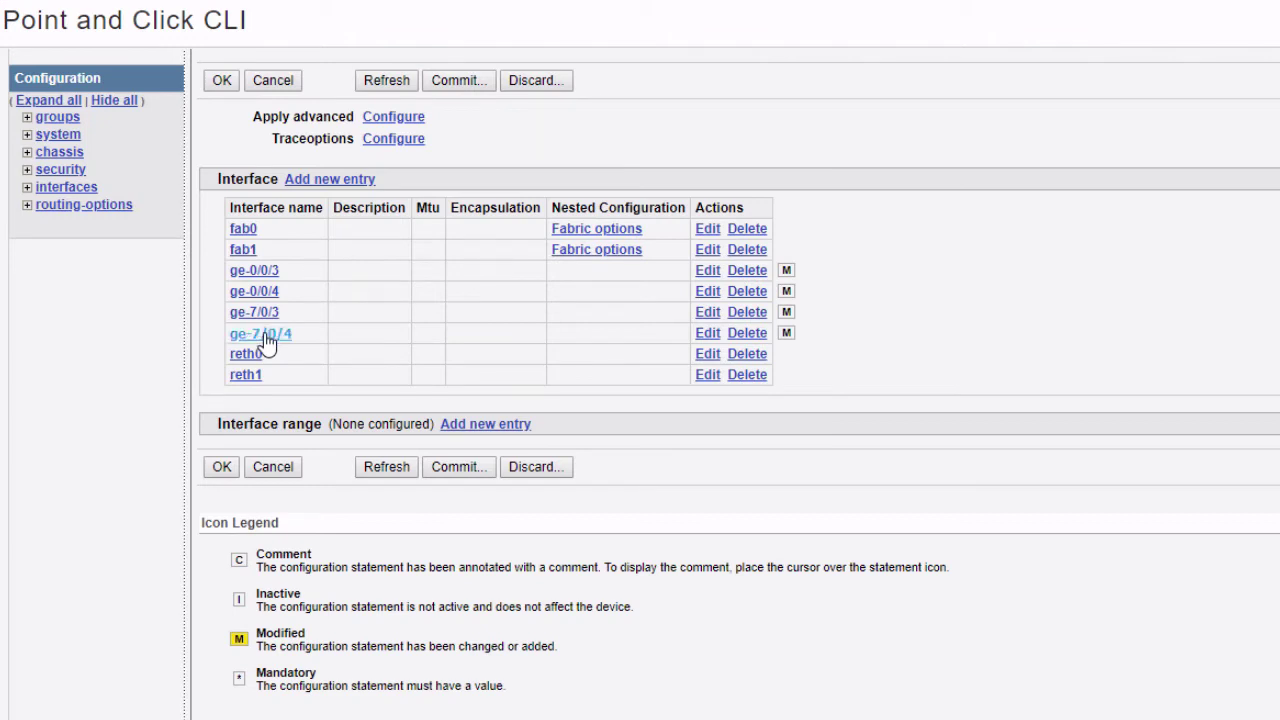
{"action": "left_click", "coordinate": [266, 340]}
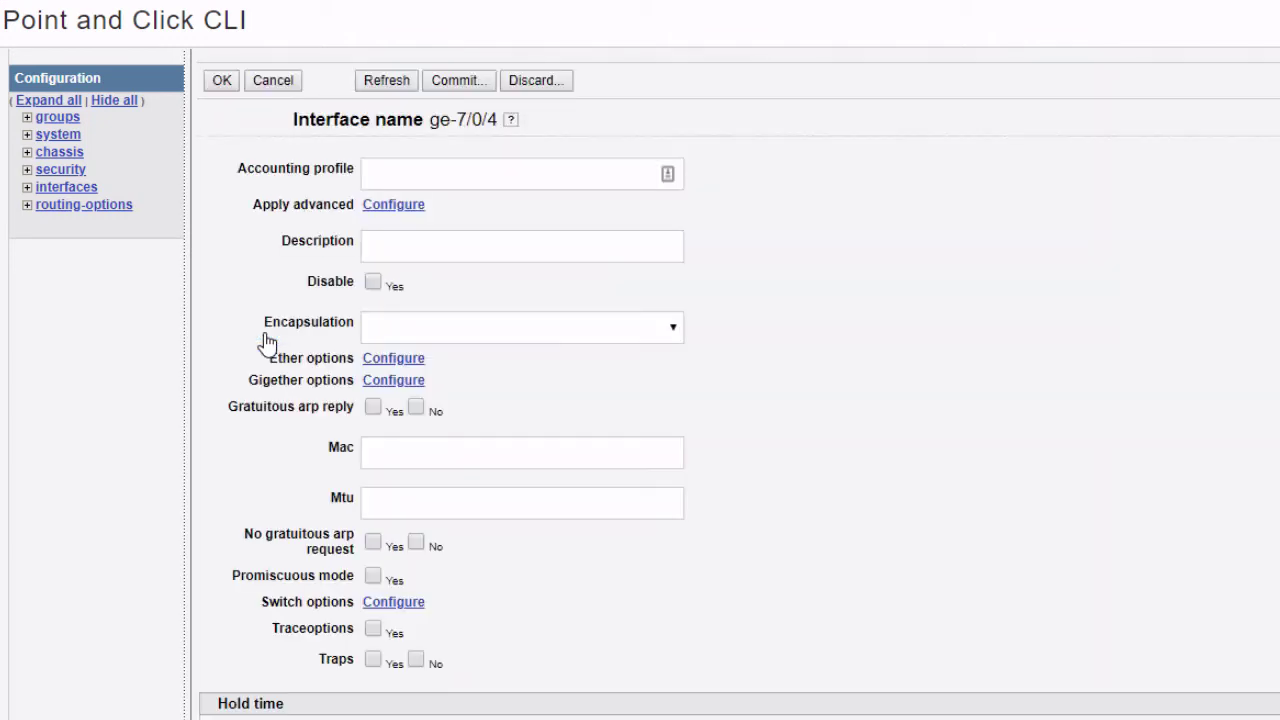
Set ge-7/0/4's gigabit Ethernet redundant parent to reth1
{"action": "left_click", "coordinate": [400, 382]}
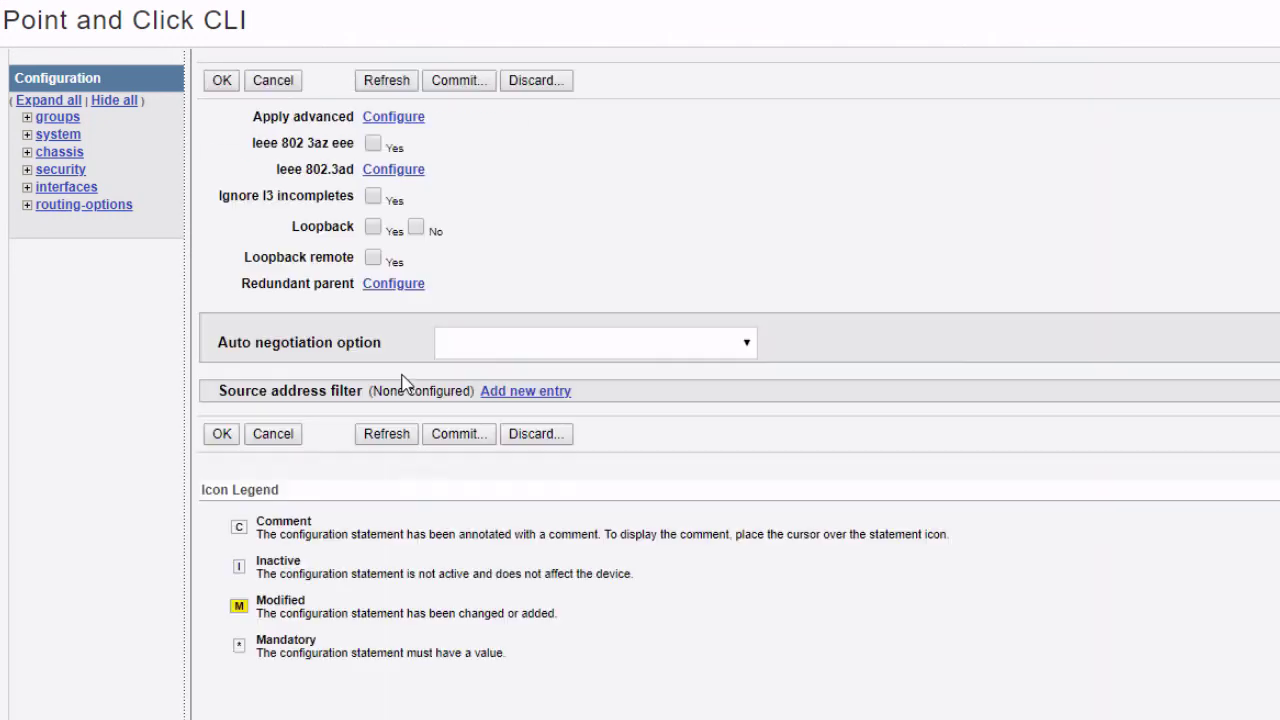
{"action": "left_click", "coordinate": [395, 286]}
{"action": "left_click", "coordinate": [409, 162]}
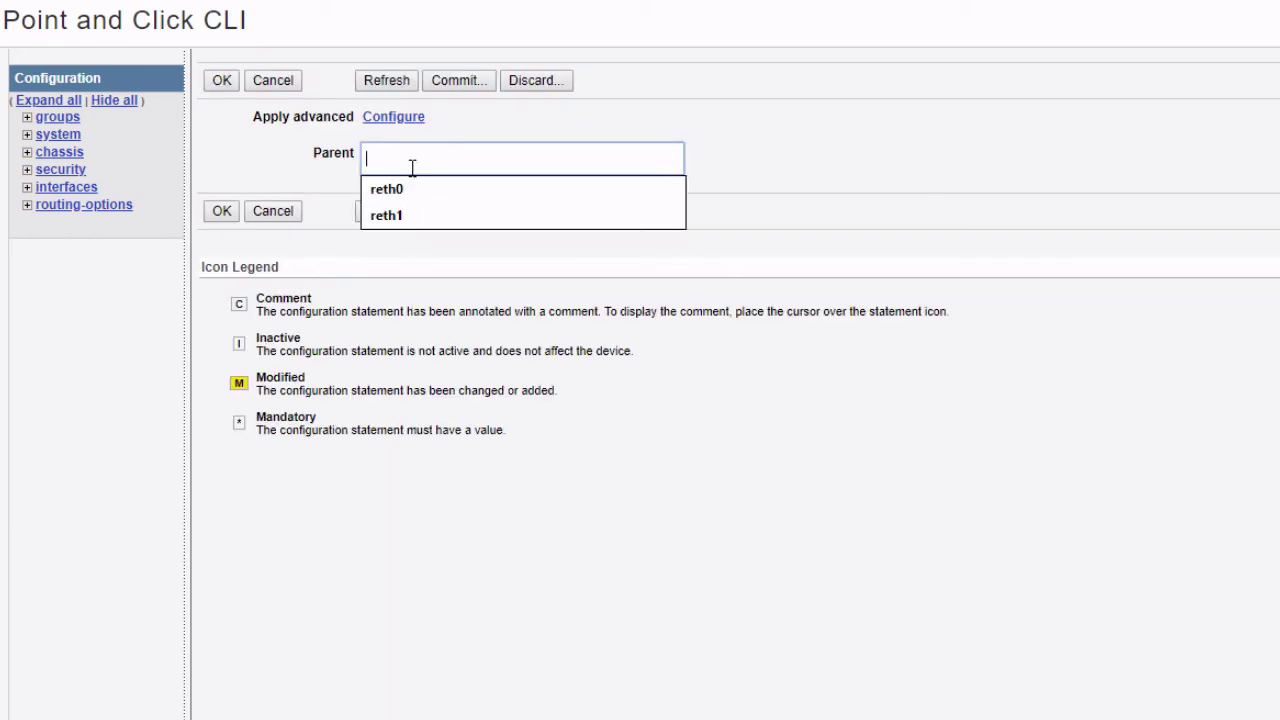
{"action": "left_click", "coordinate": [400, 216]}
{"action": "left_click", "coordinate": [222, 80]}
{"action": "left_click", "coordinate": [222, 80]}
{"action": "left_click", "coordinate": [221, 80]}
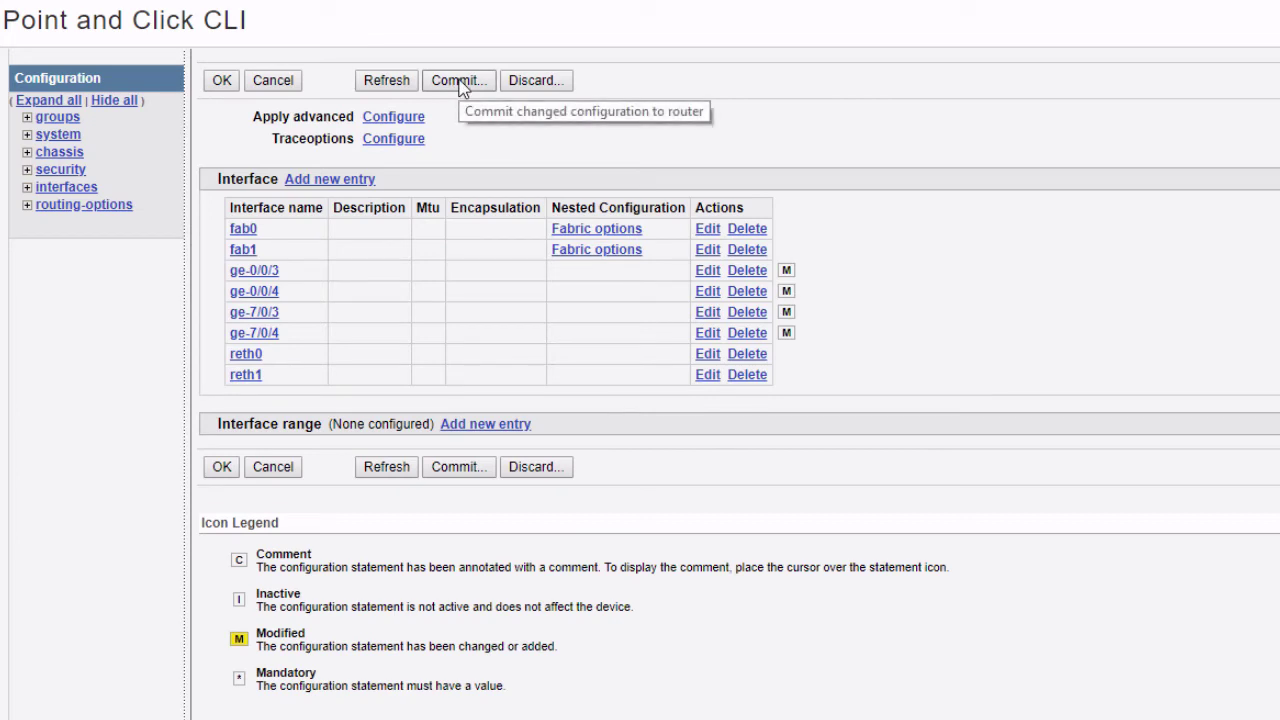
Commit the four redundant-parent changes and go to the Interfaces Ports page
{"action": "left_click", "coordinate": [459, 84]}
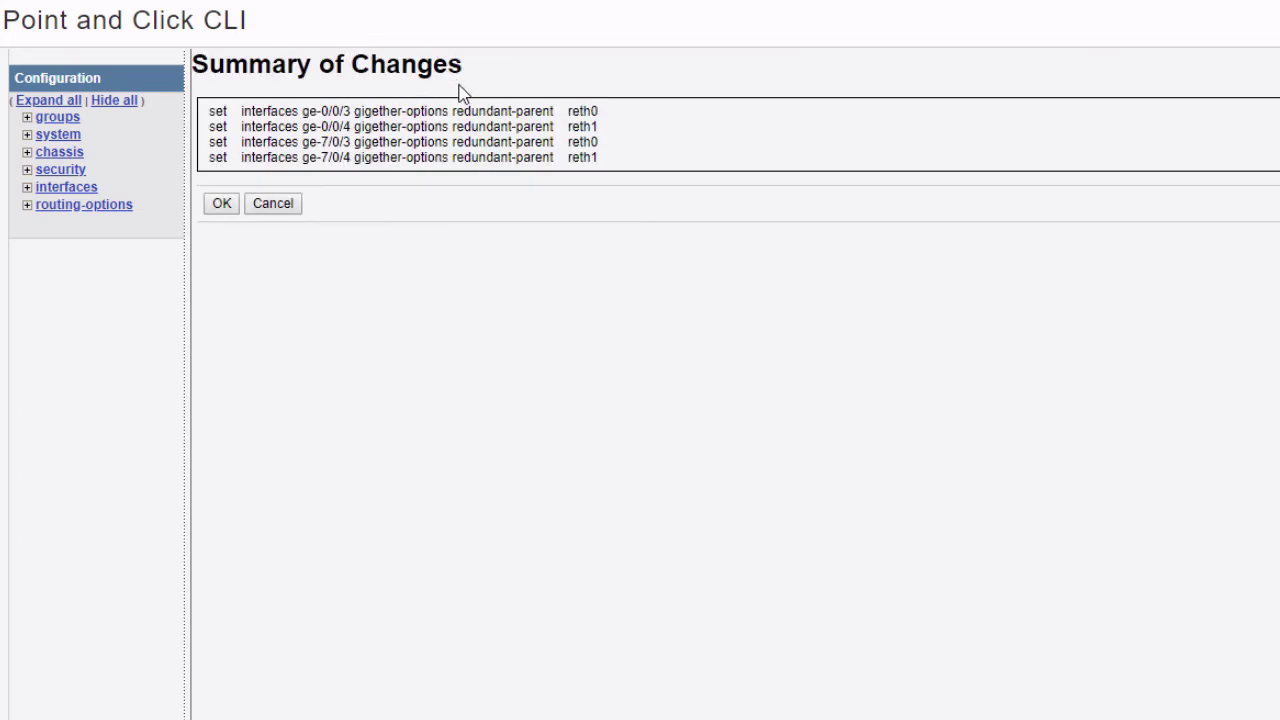
{"action": "left_click", "coordinate": [222, 206]}
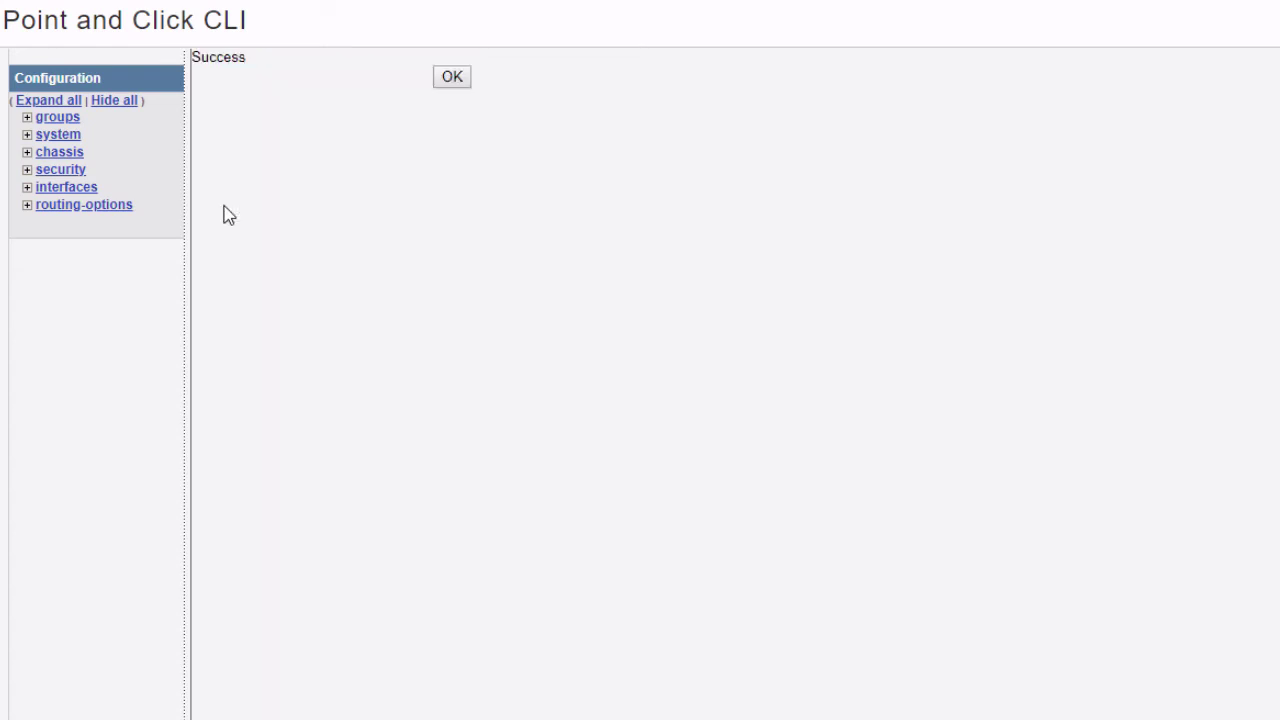
{"action": "left_click", "coordinate": [462, 82]}
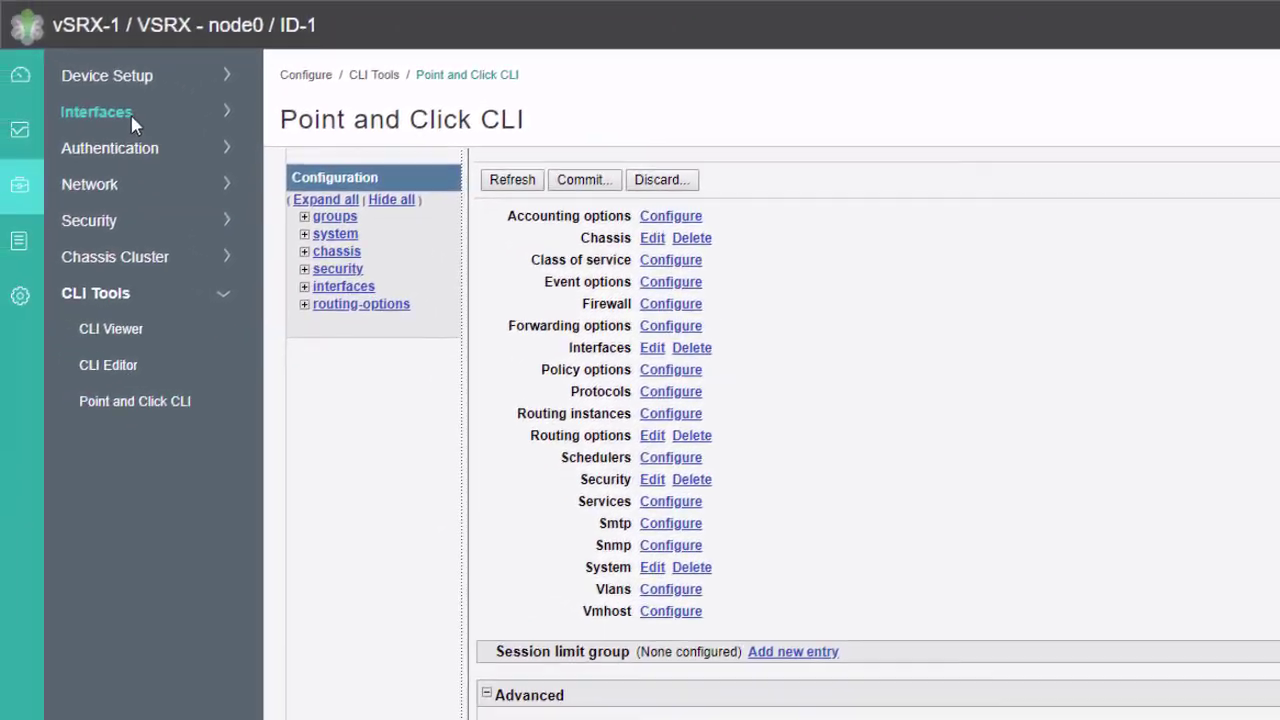
{"action": "left_click", "coordinate": [130, 111]}
{"action": "left_click", "coordinate": [117, 148]}
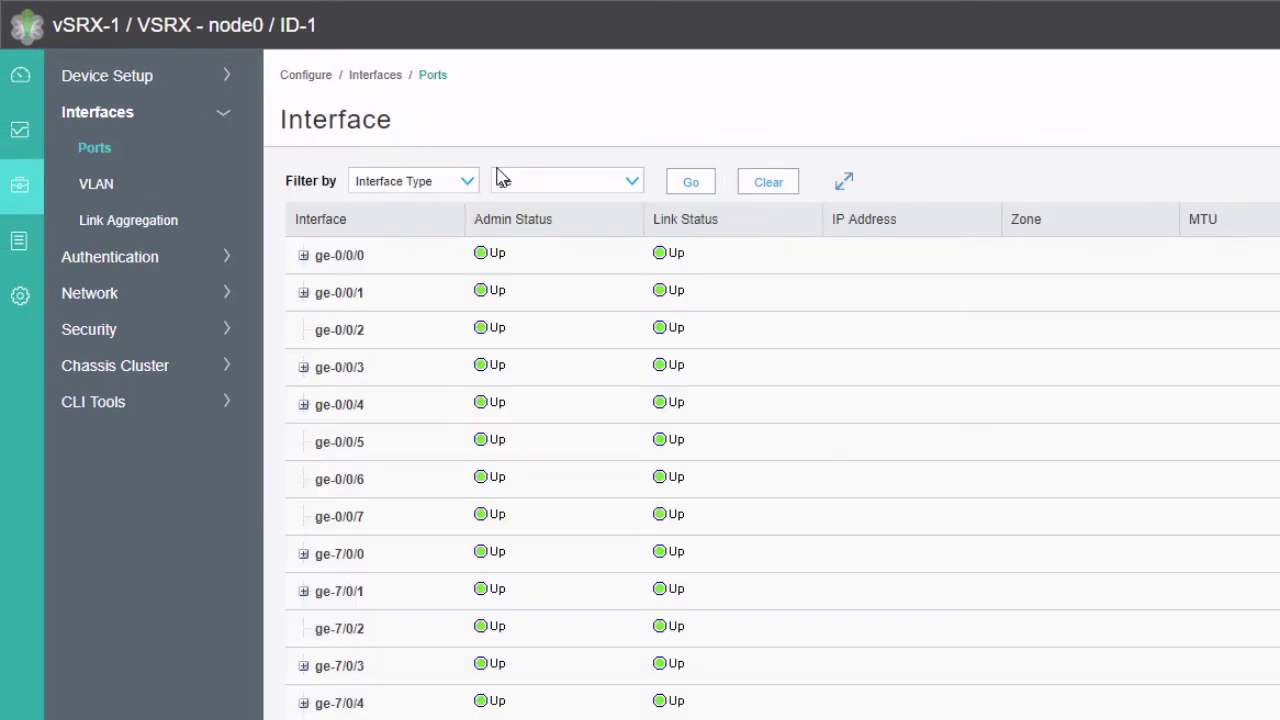
{"action": "left_click", "coordinate": [502, 181]}
Filter the Ports table to reth0, then reth1, and expand reth1 to show reth1.0
{"action": "type", "text": "ge"}
{"action": "left_click", "coordinate": [610, 183]}
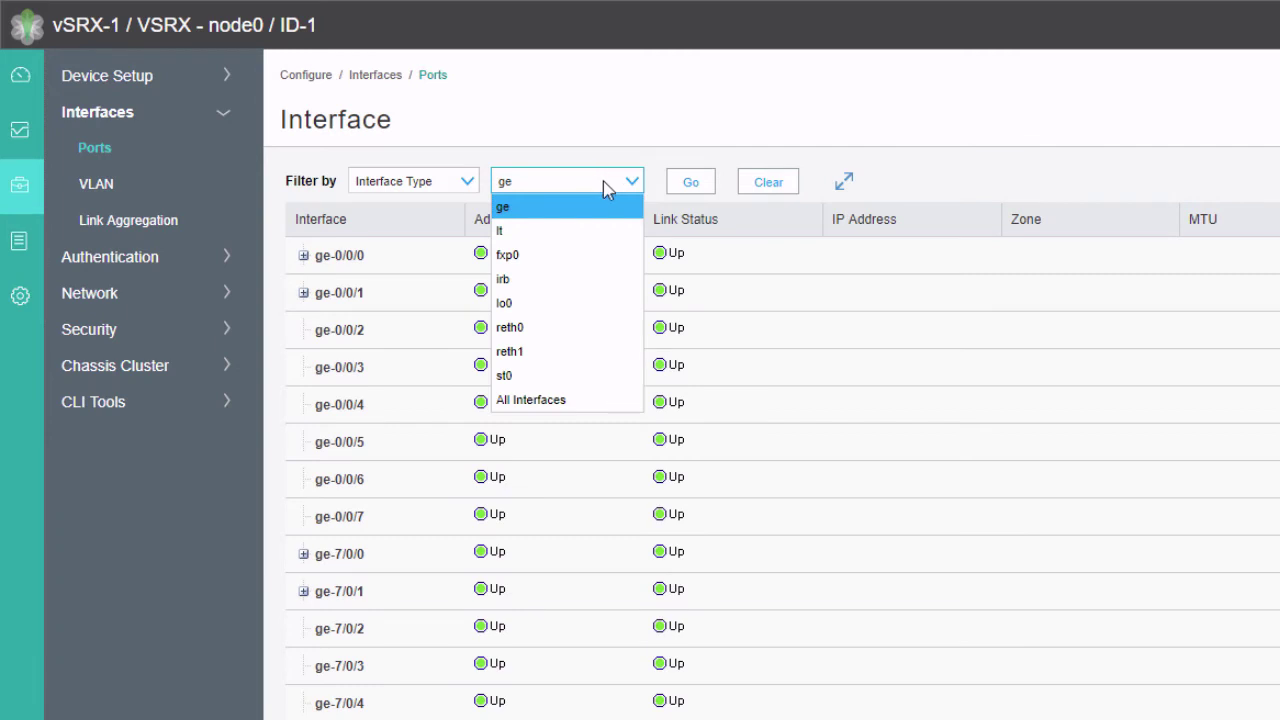
{"action": "left_click", "coordinate": [534, 332]}
{"action": "left_click", "coordinate": [692, 183]}
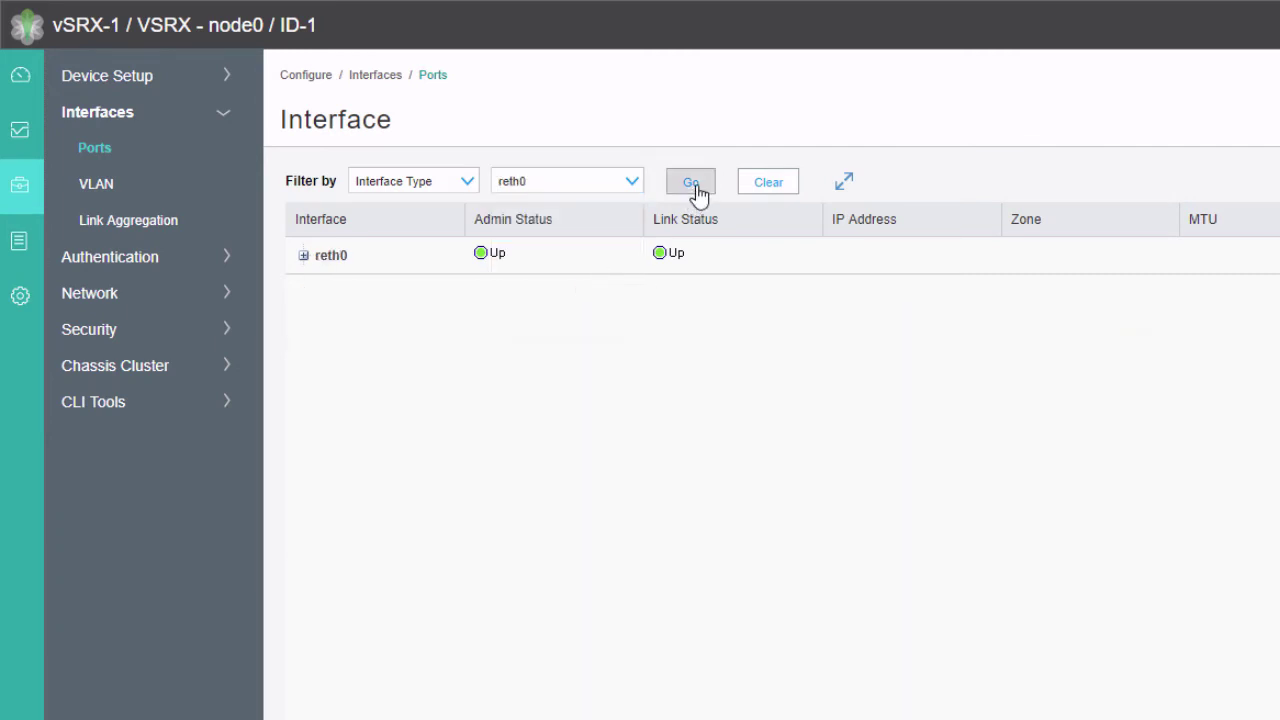
{"action": "left_click", "coordinate": [633, 180]}
{"action": "left_click", "coordinate": [540, 352]}
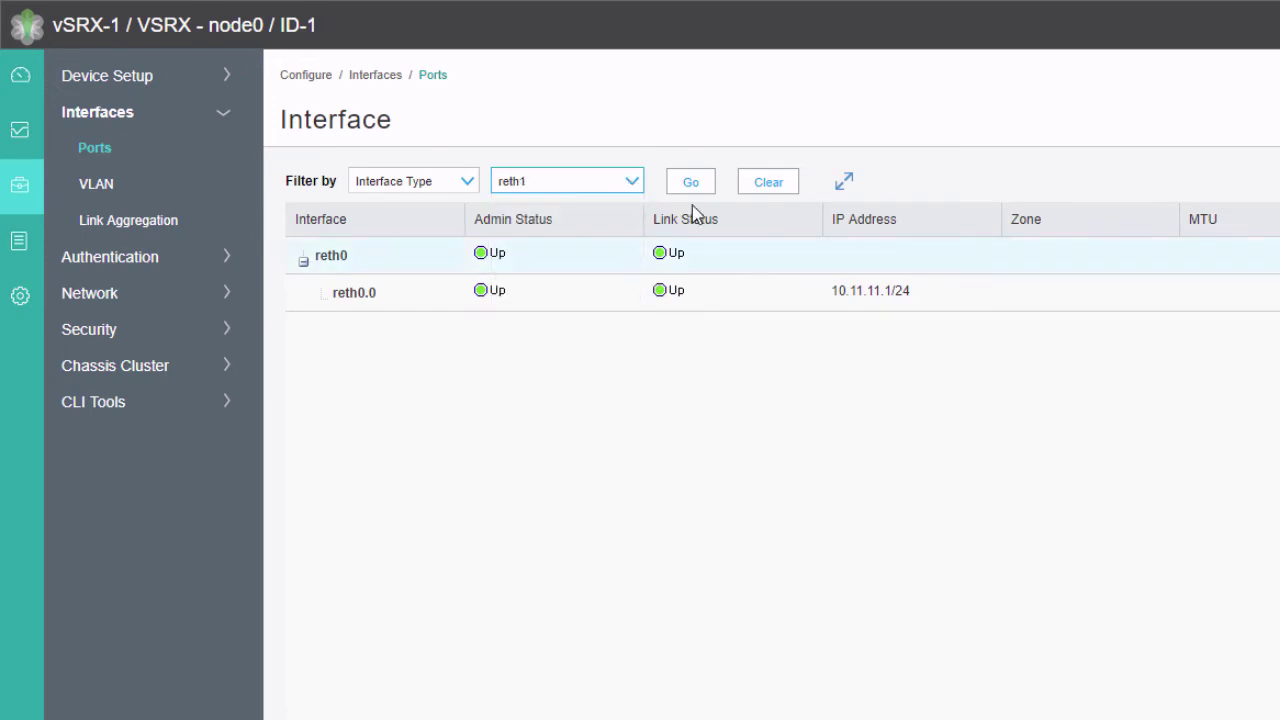
{"action": "left_click", "coordinate": [690, 184]}
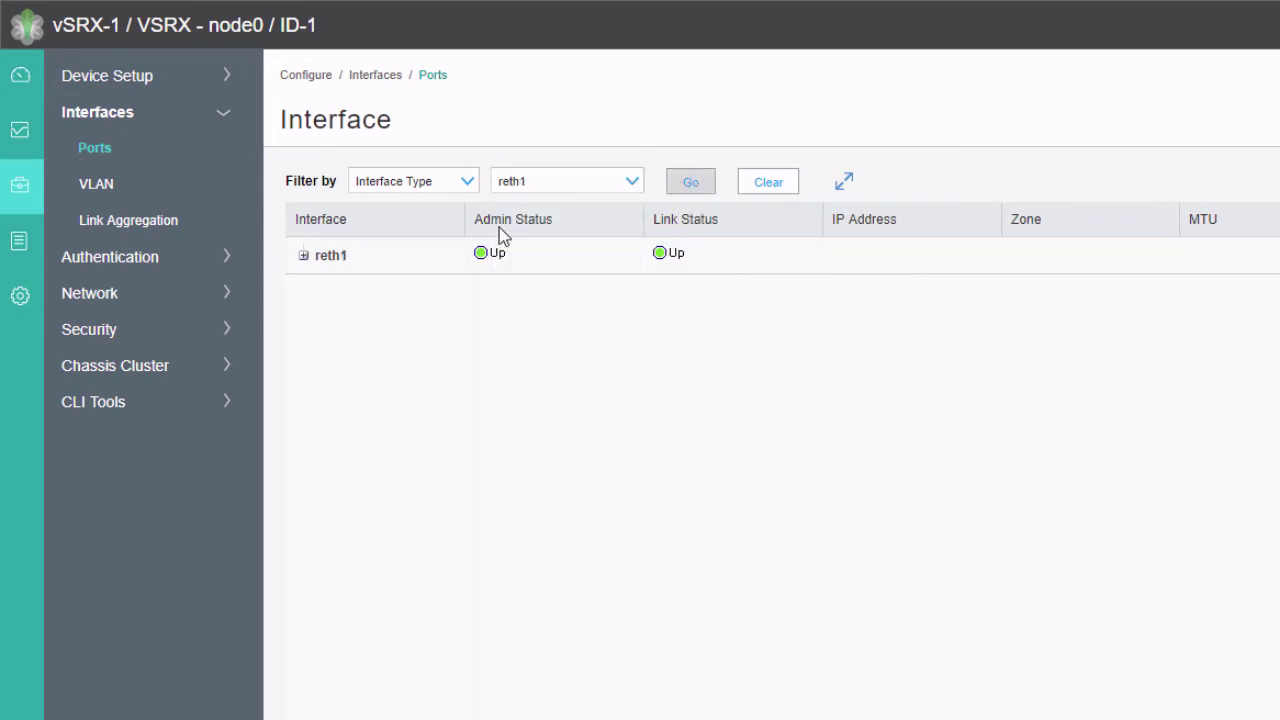
{"action": "left_click", "coordinate": [303, 257]}
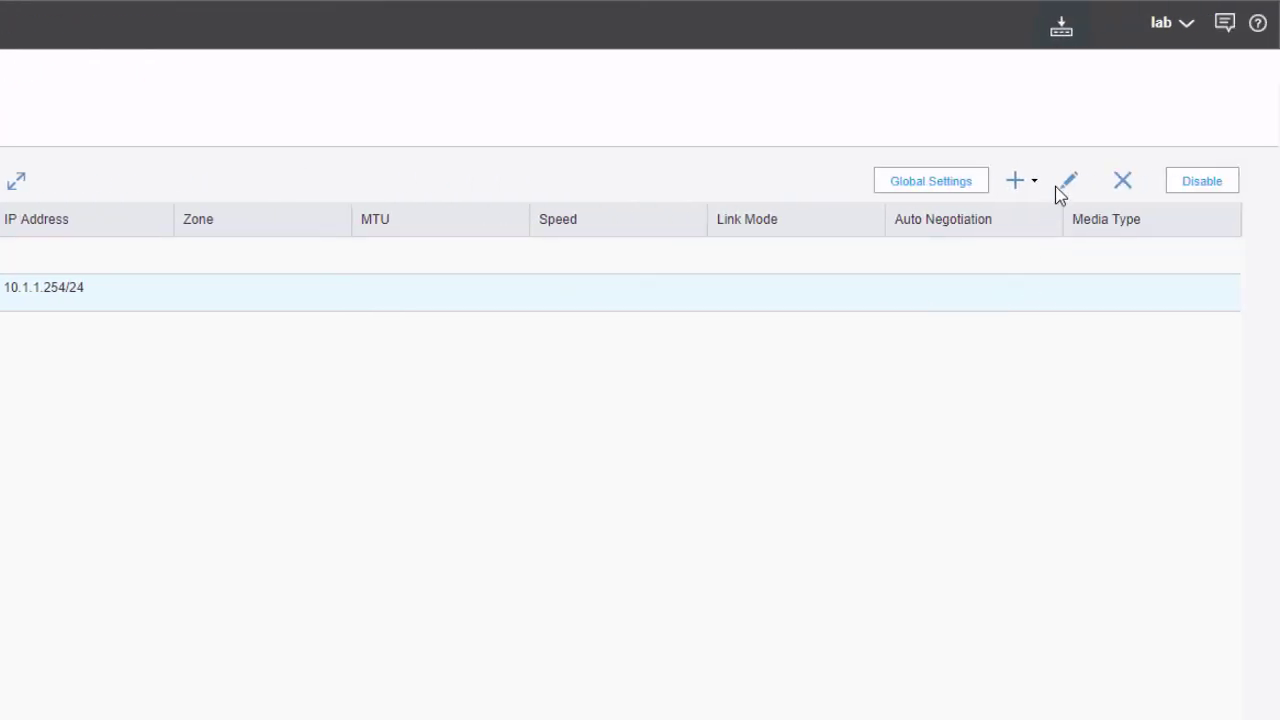
Assign logical interface reth1.0 to the Users zone
{"action": "left_click", "coordinate": [1071, 183]}
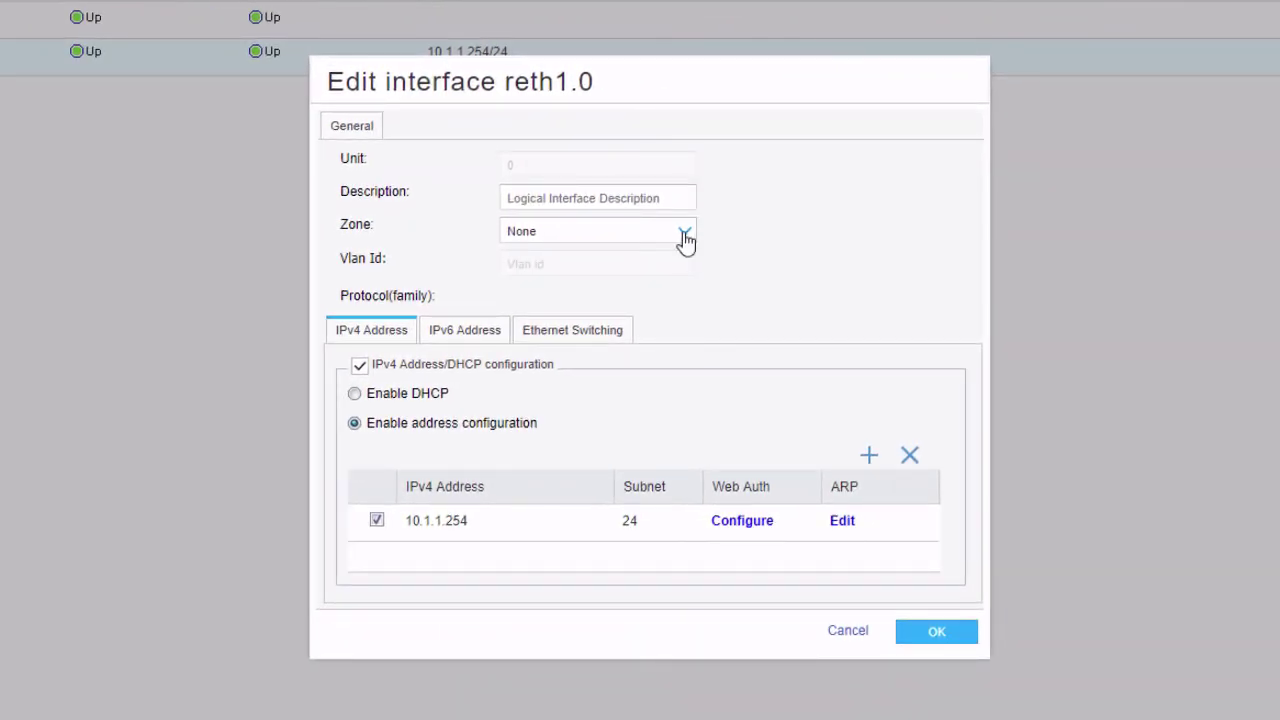
{"action": "left_click", "coordinate": [686, 240]}
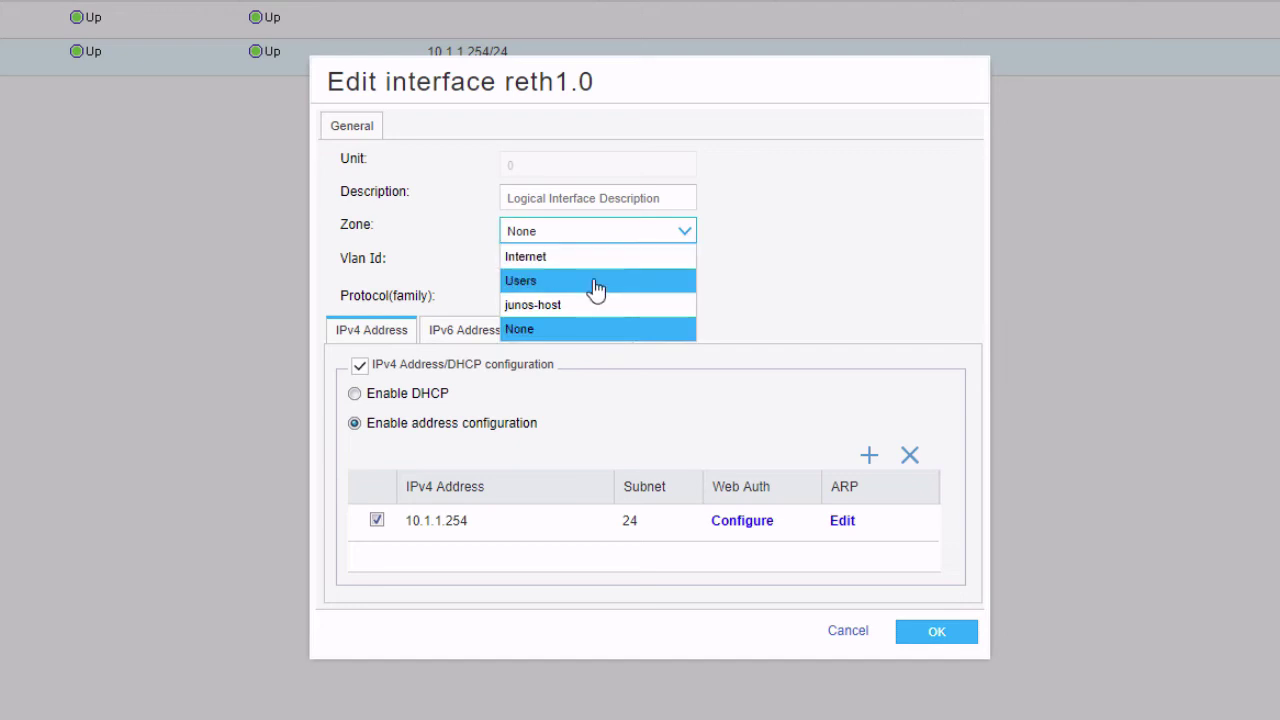
{"action": "left_click", "coordinate": [591, 281]}
{"action": "left_click", "coordinate": [935, 641]}
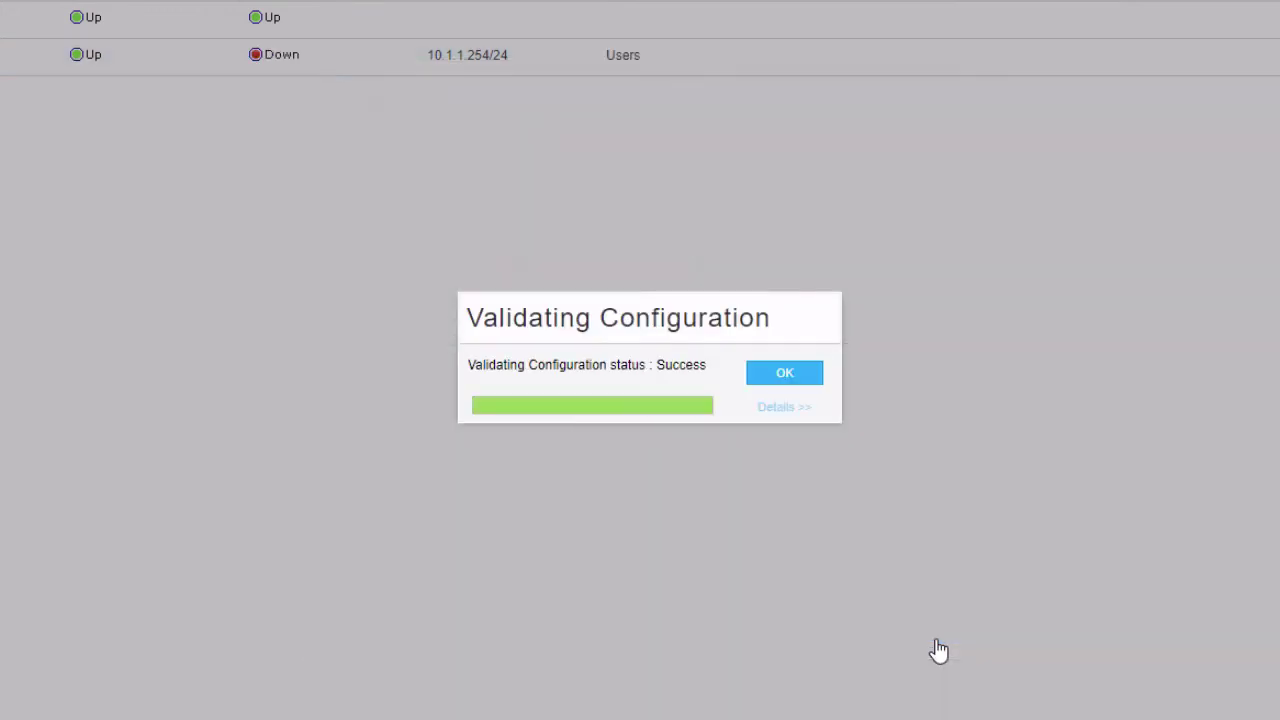
{"action": "left_click", "coordinate": [785, 375]}
Filter to reth0 and assign reth0.0 to the Internet zone
{"action": "left_click", "coordinate": [293, 38]}
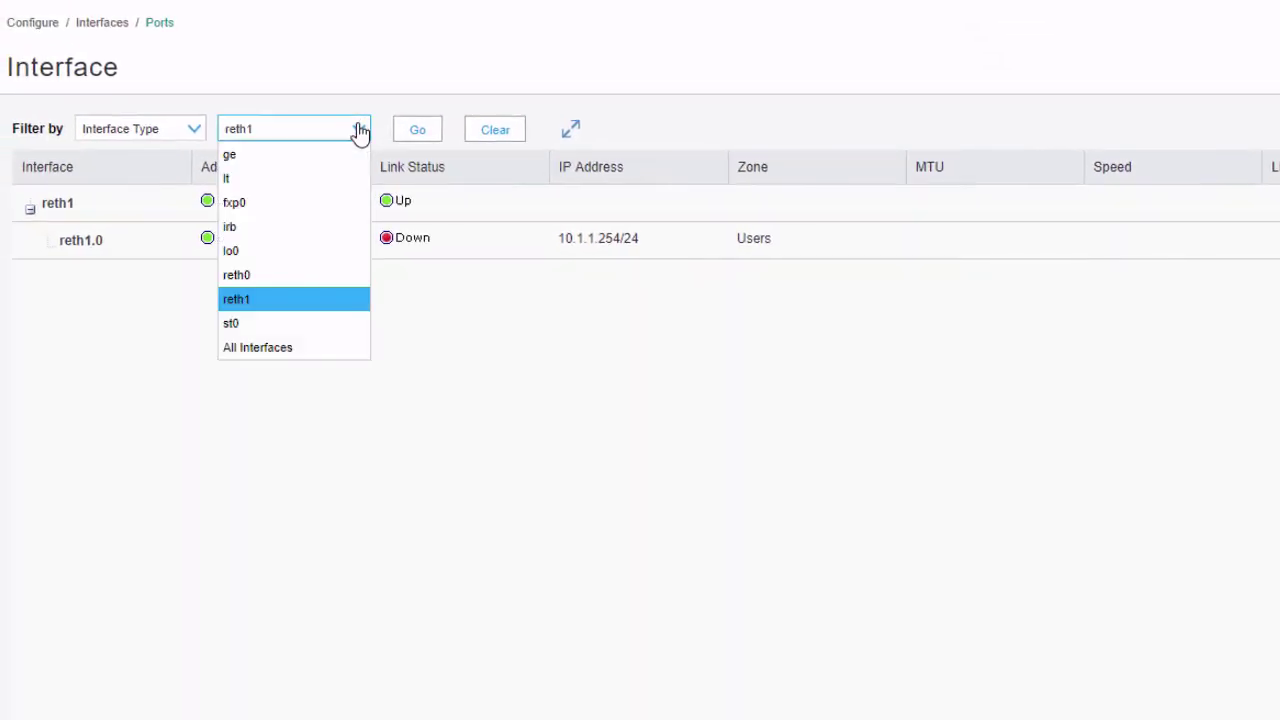
{"action": "left_click", "coordinate": [285, 277]}
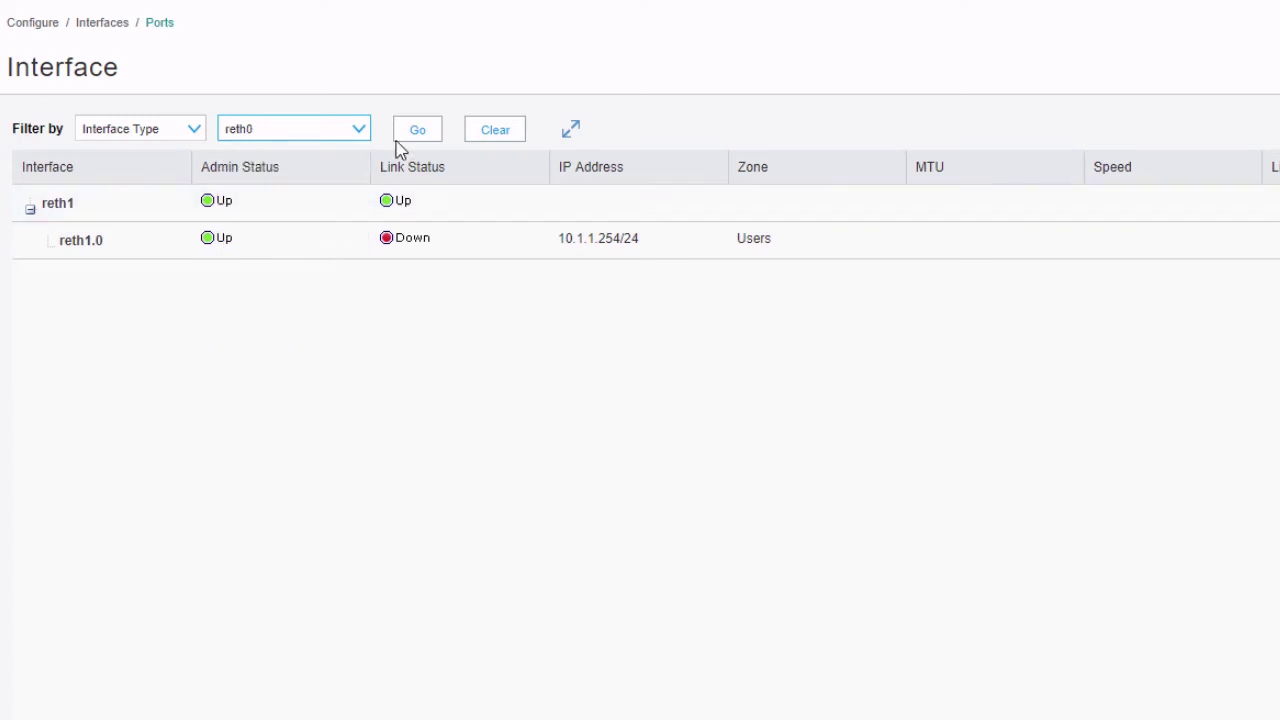
{"action": "left_click", "coordinate": [421, 133]}
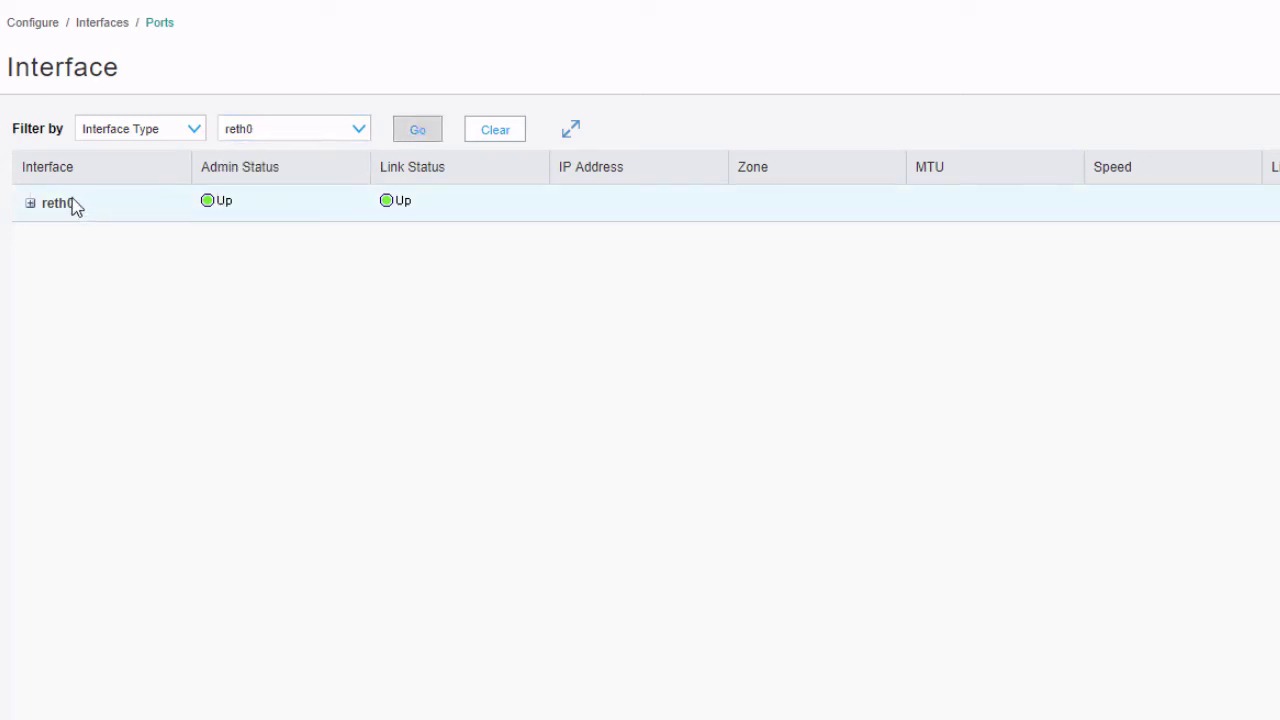
{"action": "left_click", "coordinate": [30, 204]}
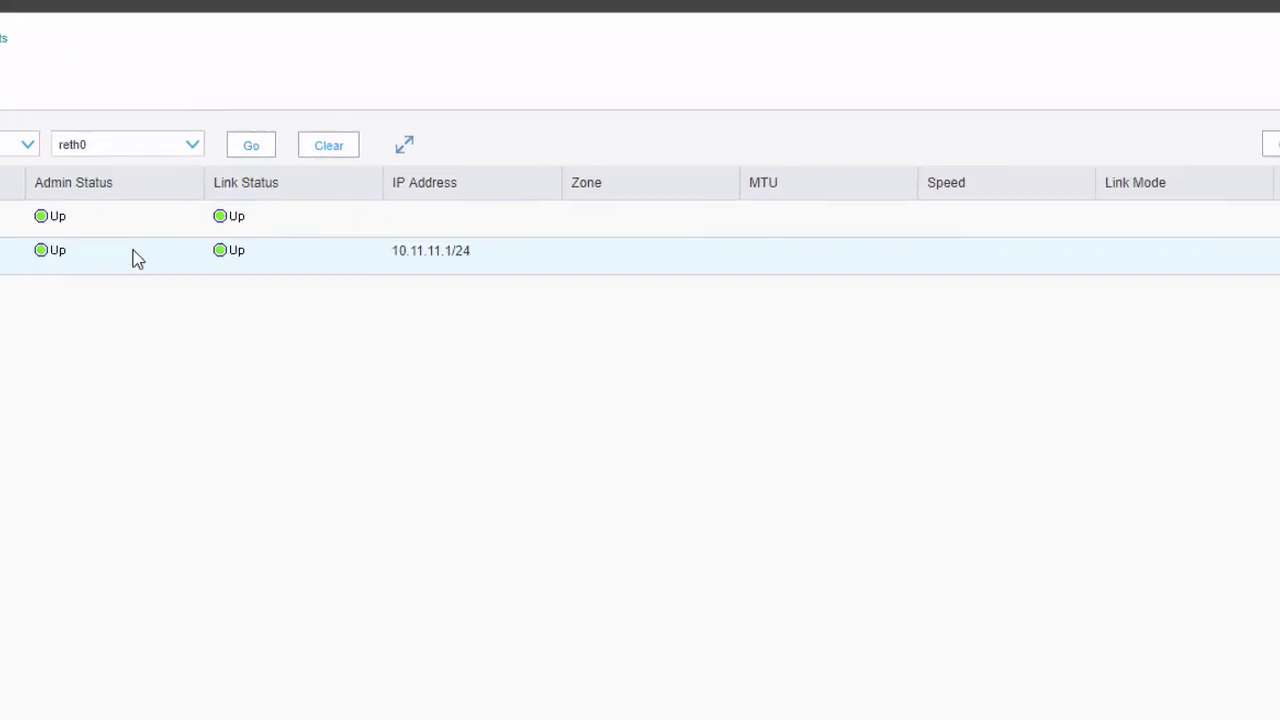
{"action": "left_click", "coordinate": [1098, 166]}
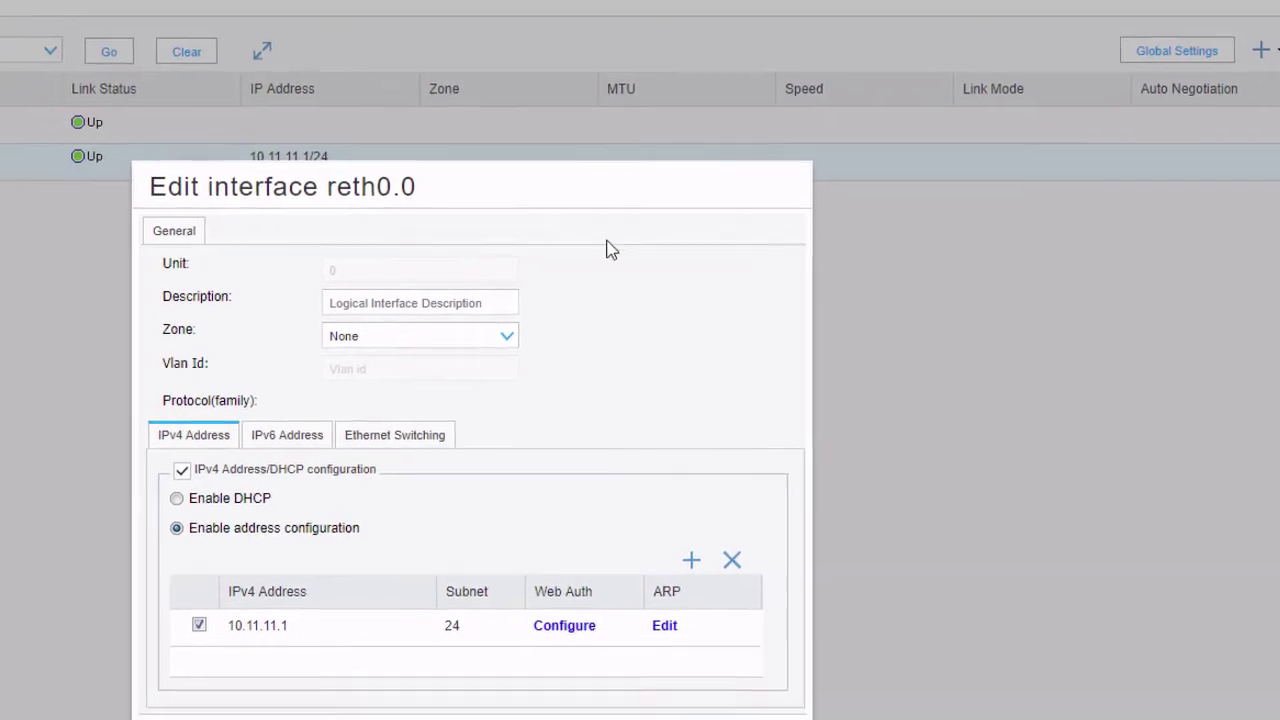
{"action": "left_click", "coordinate": [634, 240]}
{"action": "left_click", "coordinate": [594, 272]}
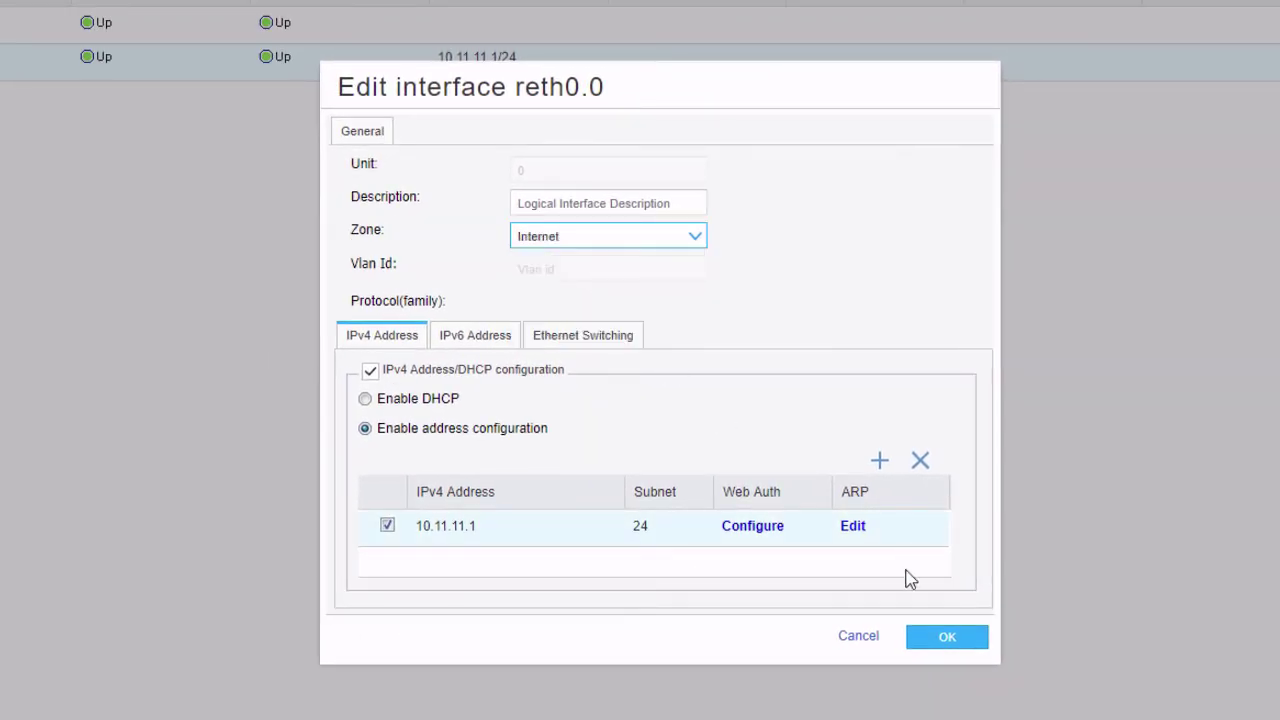
{"action": "left_click", "coordinate": [930, 640]}
{"action": "left_click", "coordinate": [795, 380]}
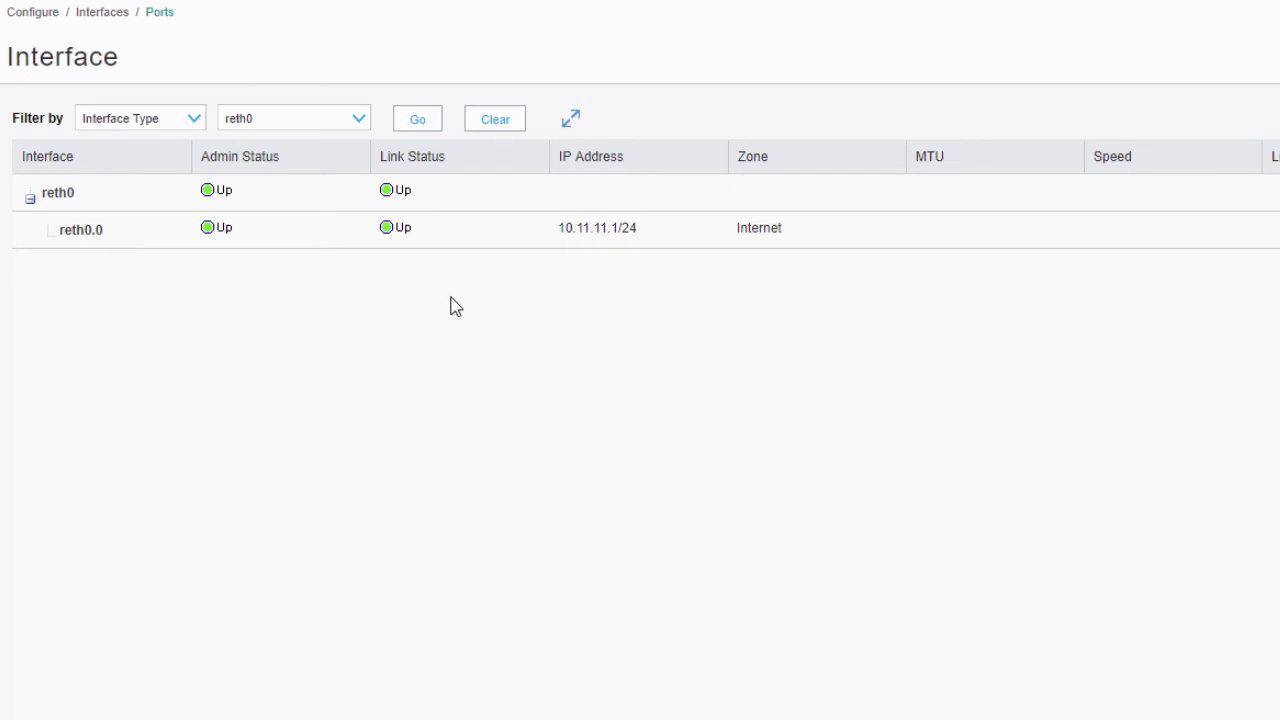
Check reth1.0 shows the Users zone, then commit the configuration
{"action": "left_click", "coordinate": [363, 125]}
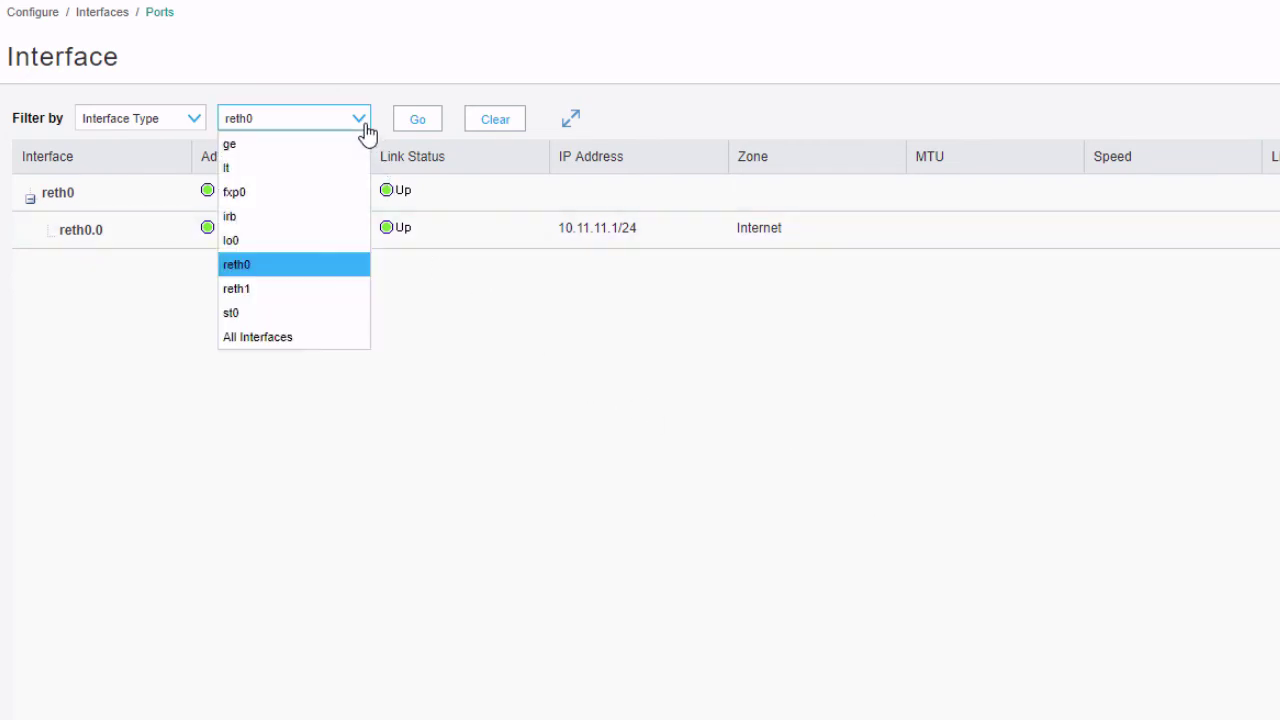
{"action": "left_click", "coordinate": [286, 290]}
{"action": "left_click", "coordinate": [434, 127]}
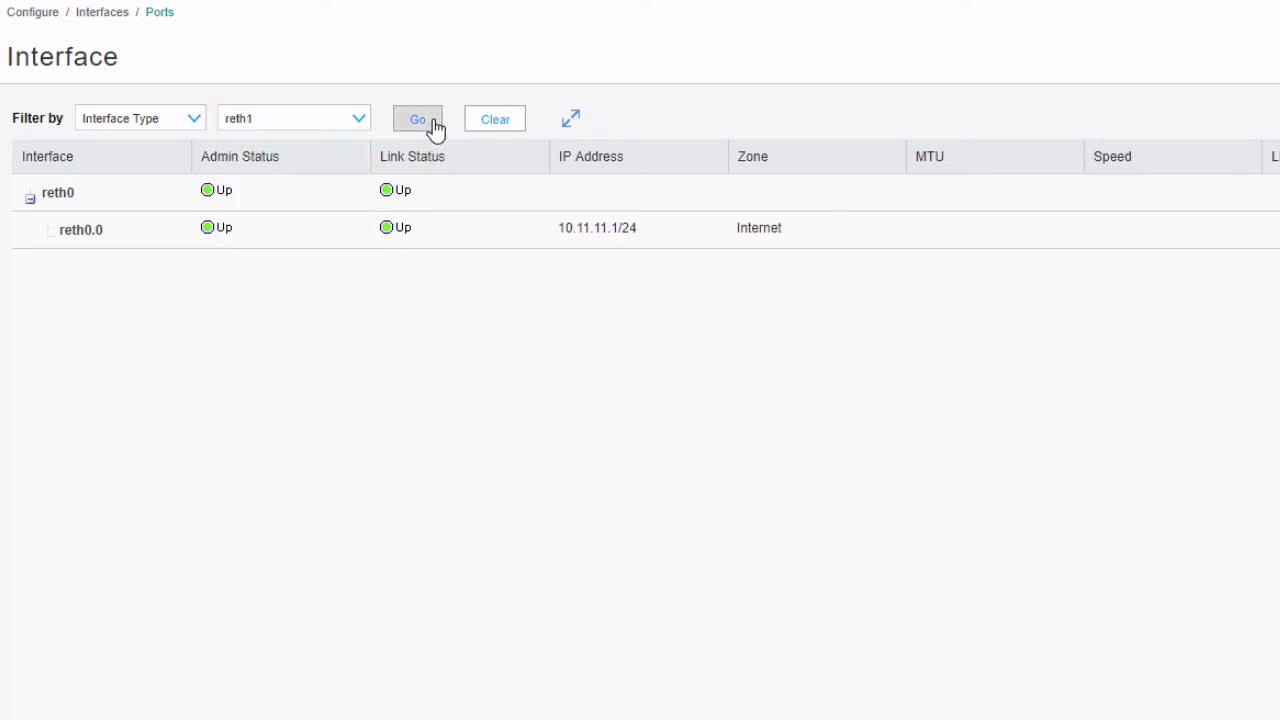
{"action": "left_click", "coordinate": [29, 195]}
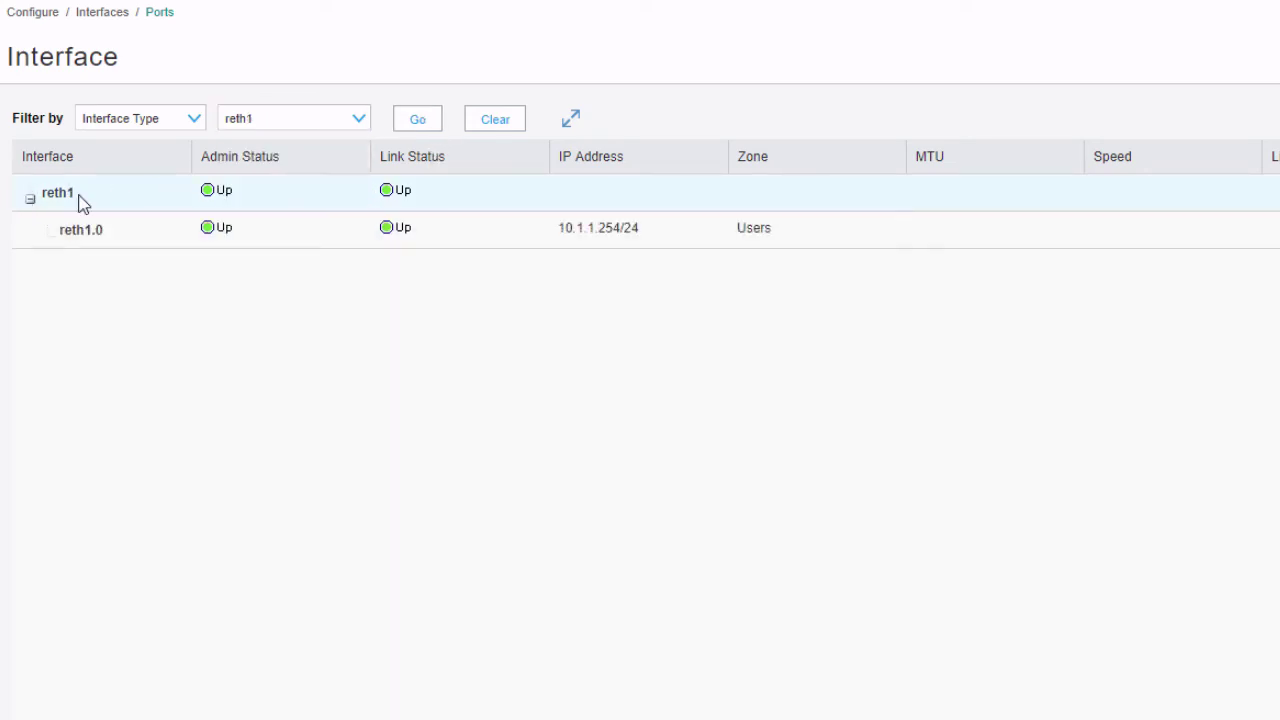
{"action": "left_click", "coordinate": [1150, 18]}
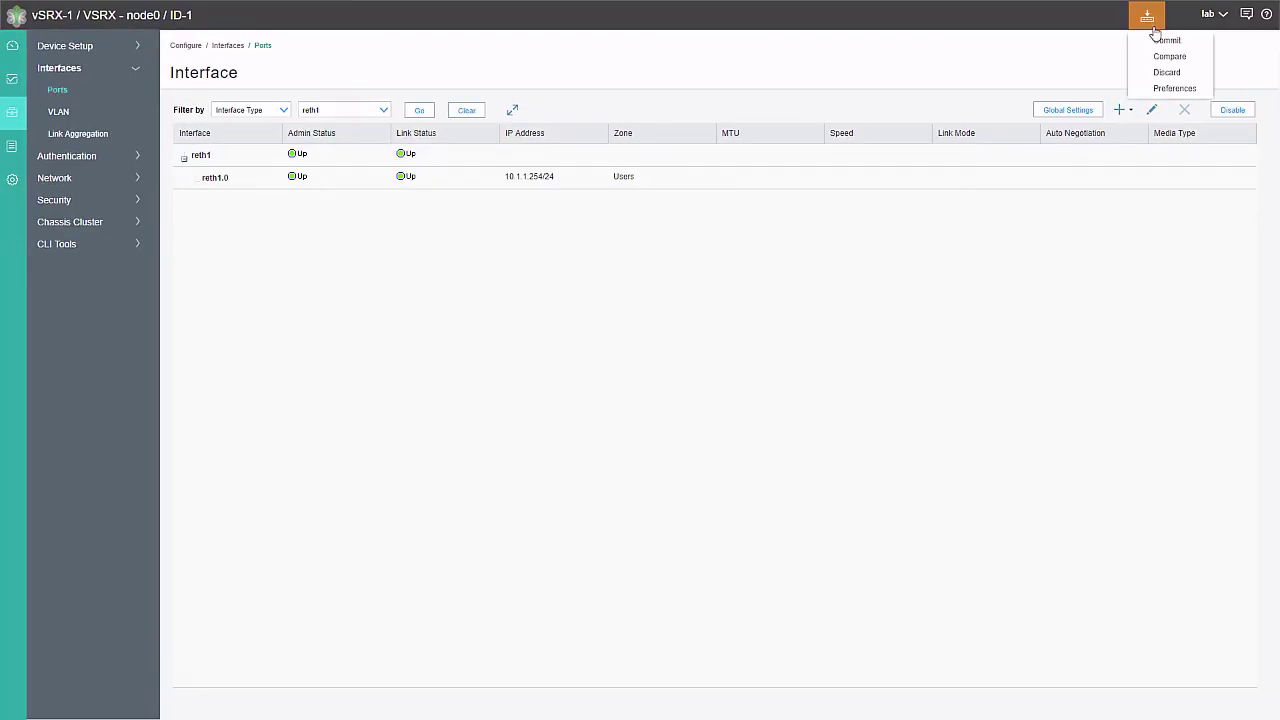
{"action": "left_click", "coordinate": [1163, 40]}
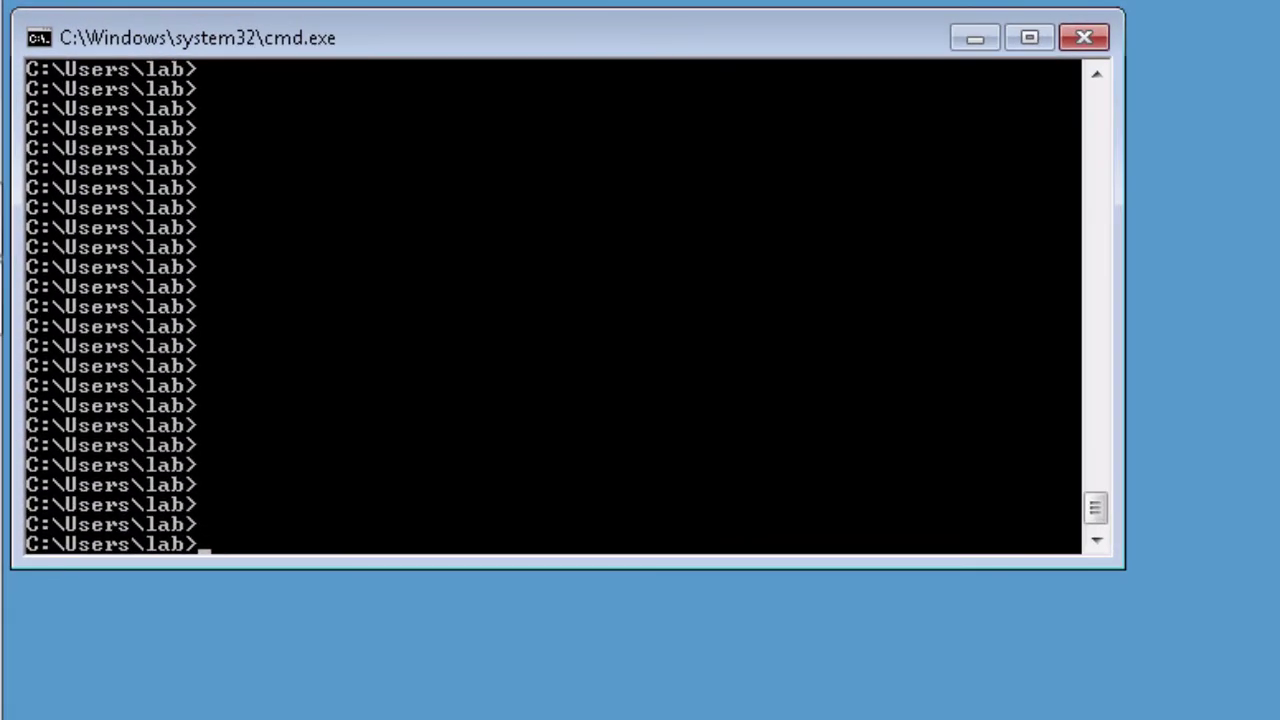
Ping 203.0.113.1, then rerun it as a continuous ping with -t
{"action": "type", "text": "ping 203"}
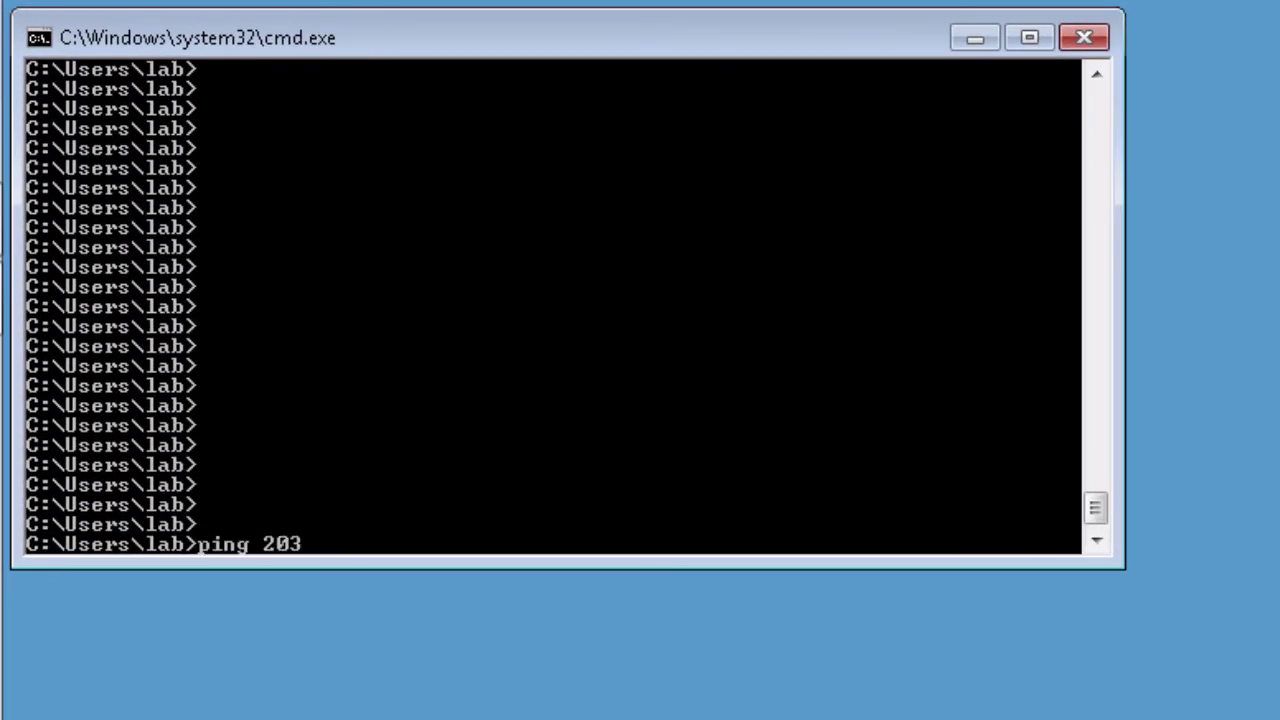
{"action": "type", "text": ".0.113.1"}
{"action": "key", "text": "Return"}
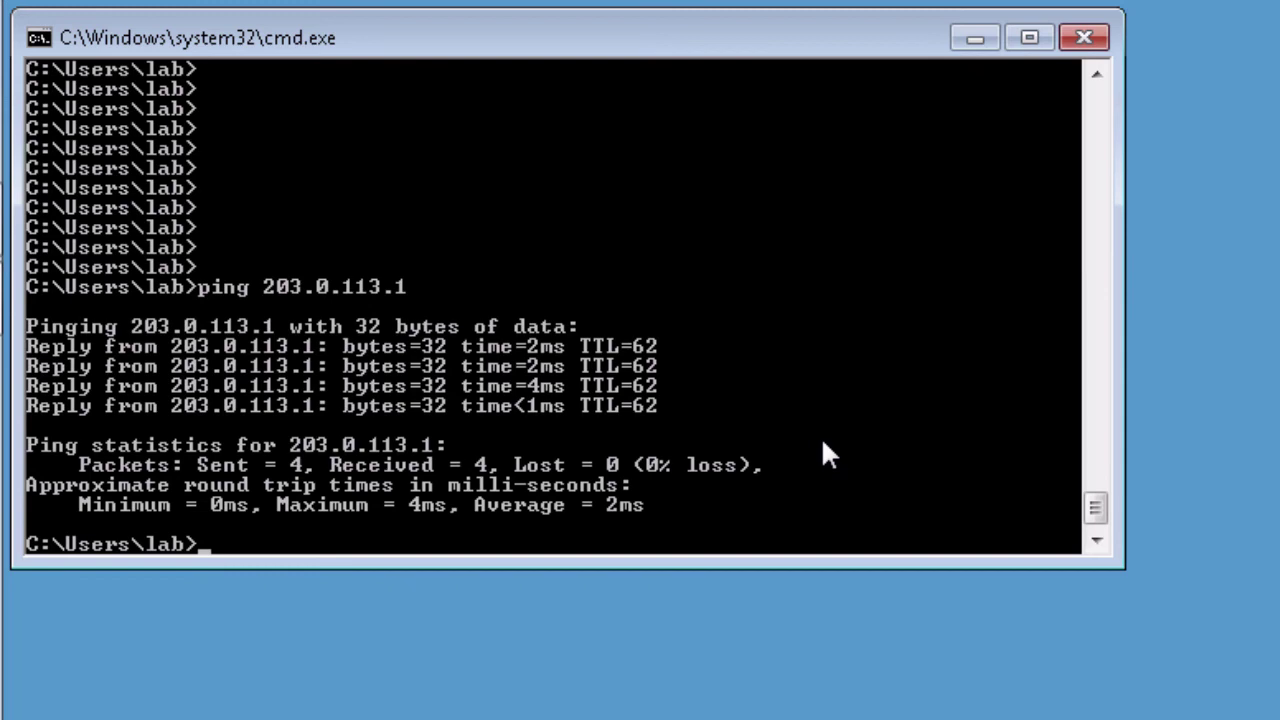
{"action": "key", "text": "Up"}
{"action": "type", "text": "-t"}
{"action": "key", "text": "Return"}
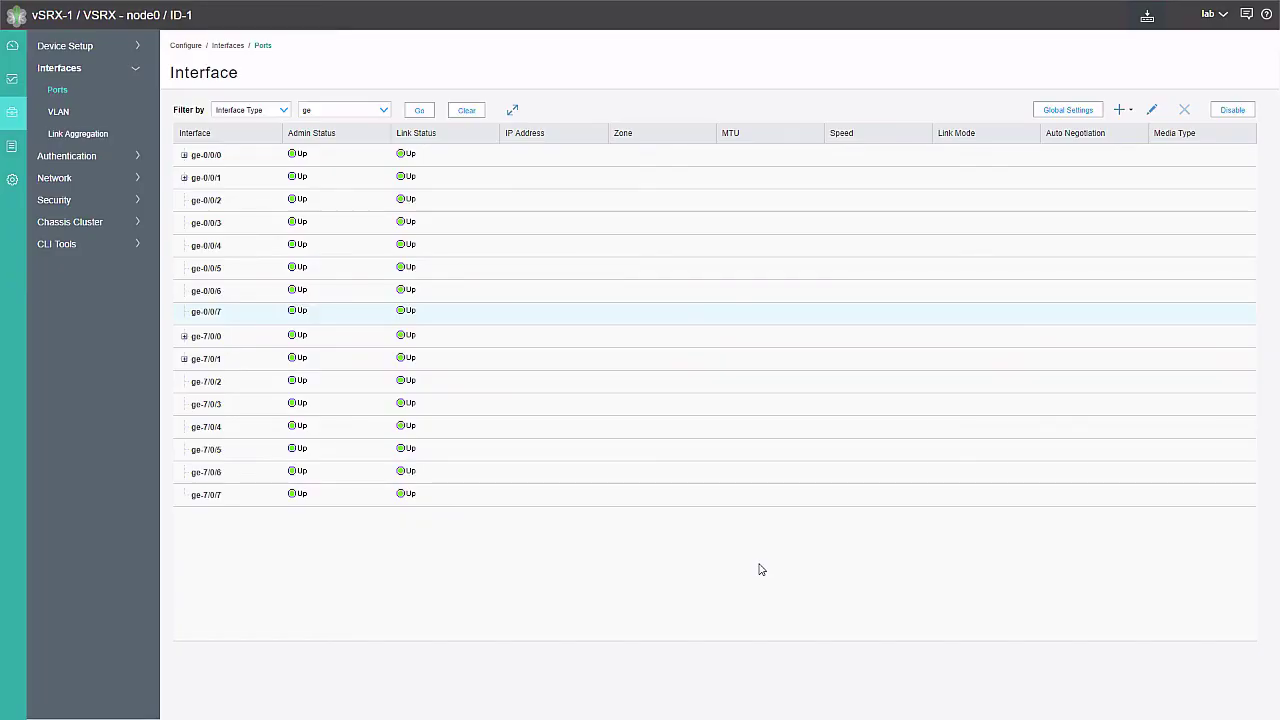
Search Monitor > Security > Flow Session for icmp sessions on node0
{"action": "mouse_move", "coordinate": [19, 152]}
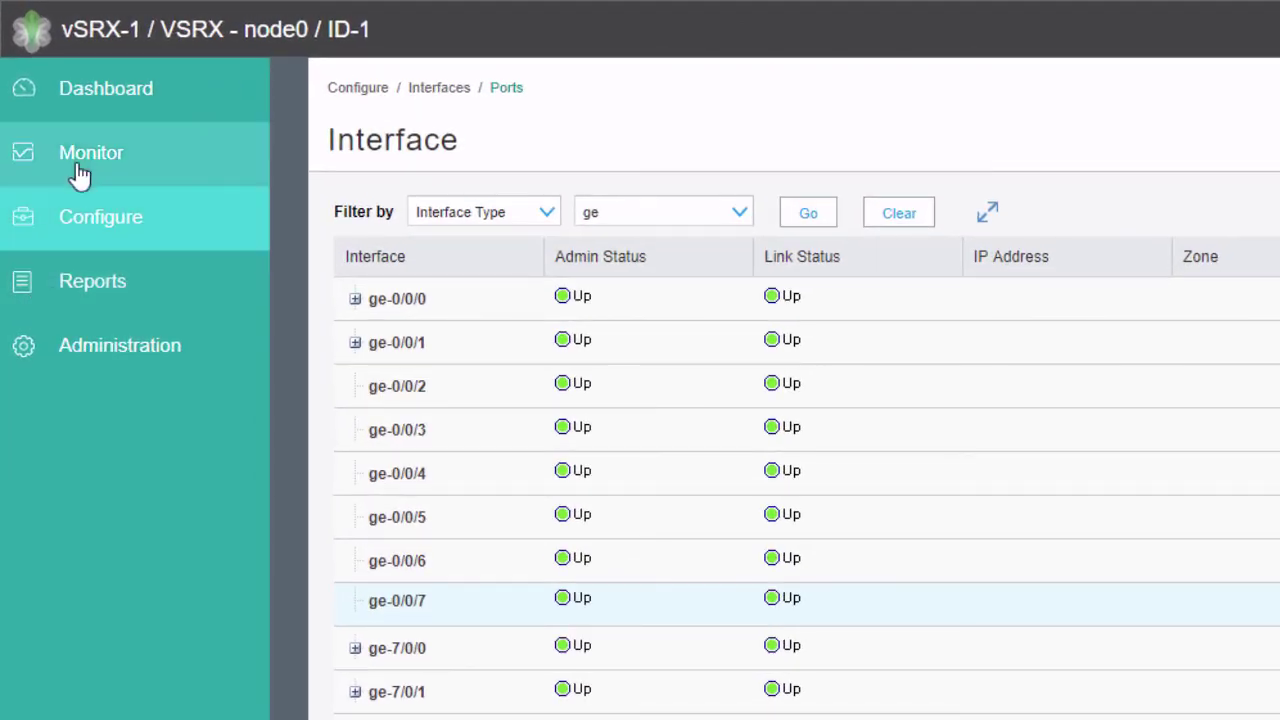
{"action": "left_click", "coordinate": [80, 170]}
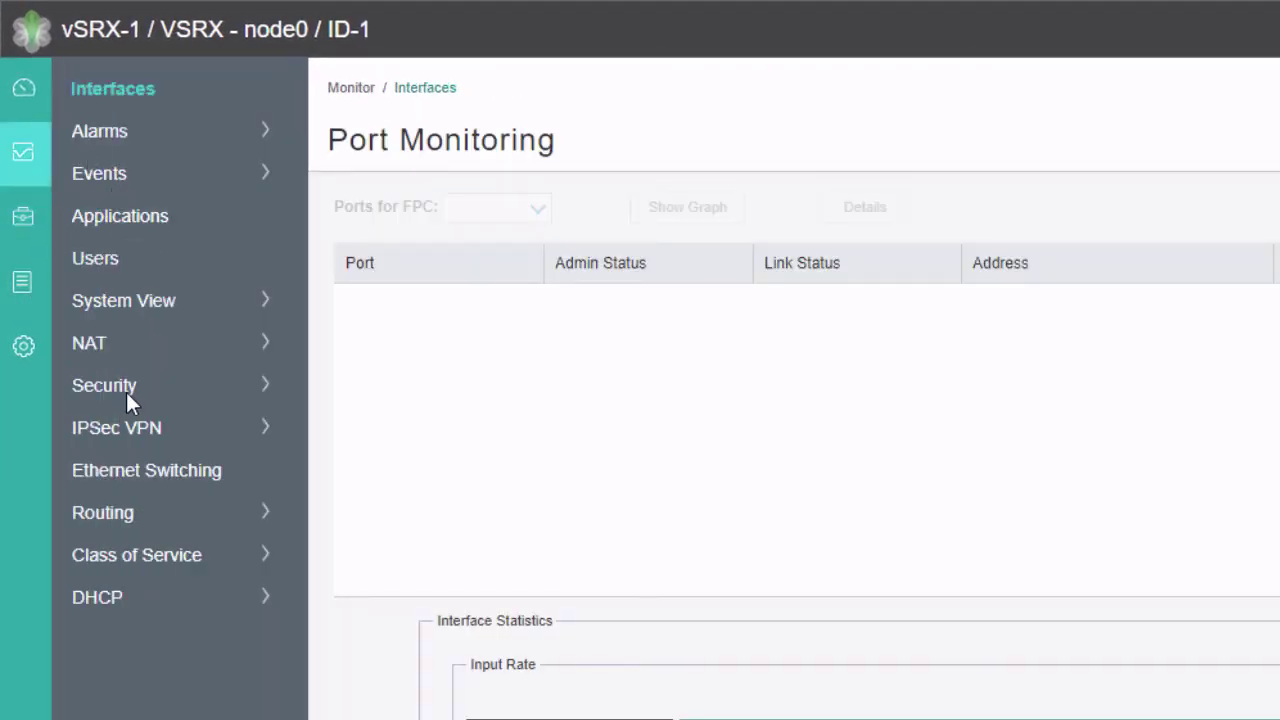
{"action": "left_click", "coordinate": [126, 392]}
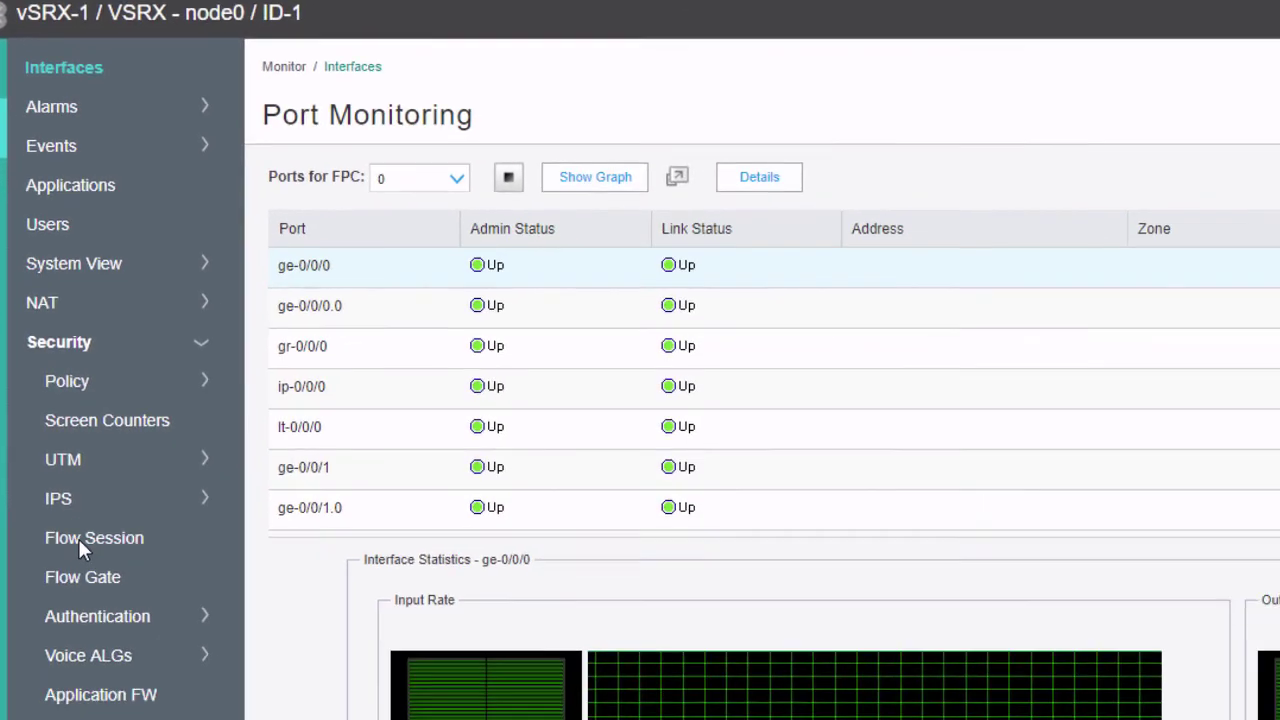
{"action": "left_click", "coordinate": [140, 597]}
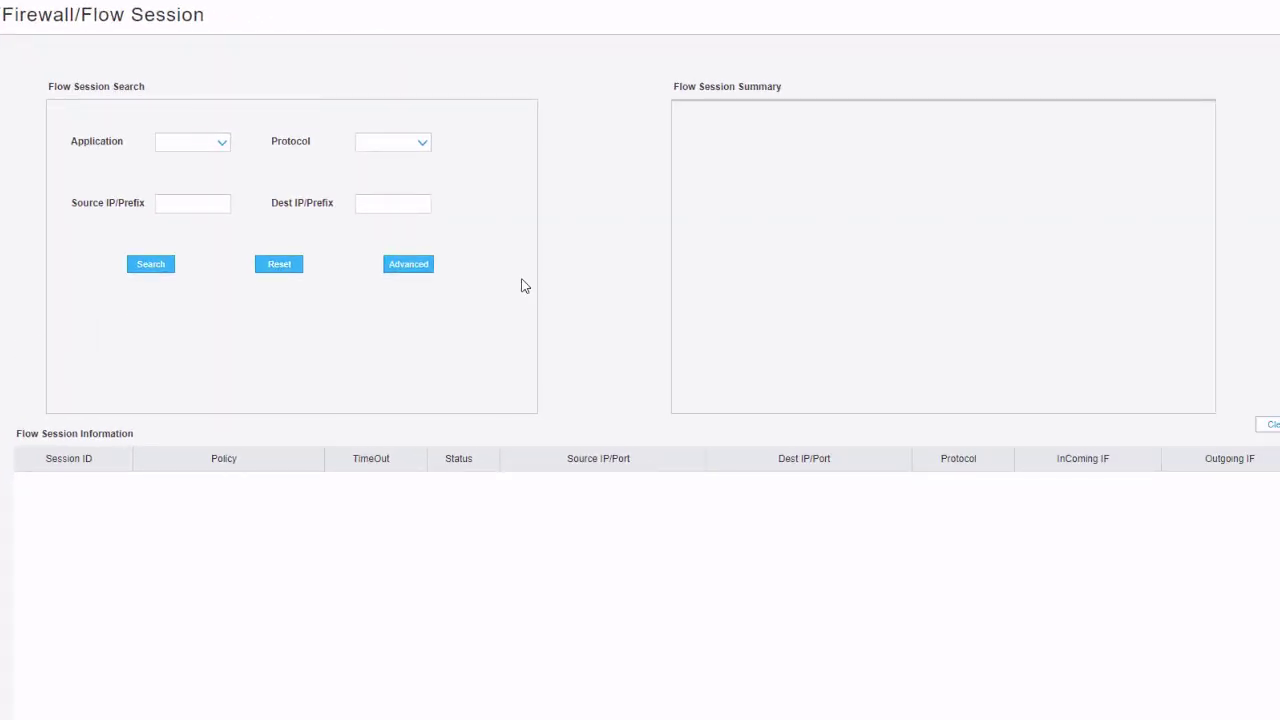
{"action": "left_click", "coordinate": [394, 143]}
{"action": "type", "text": "icmp"}
{"action": "left_click", "coordinate": [168, 268]}
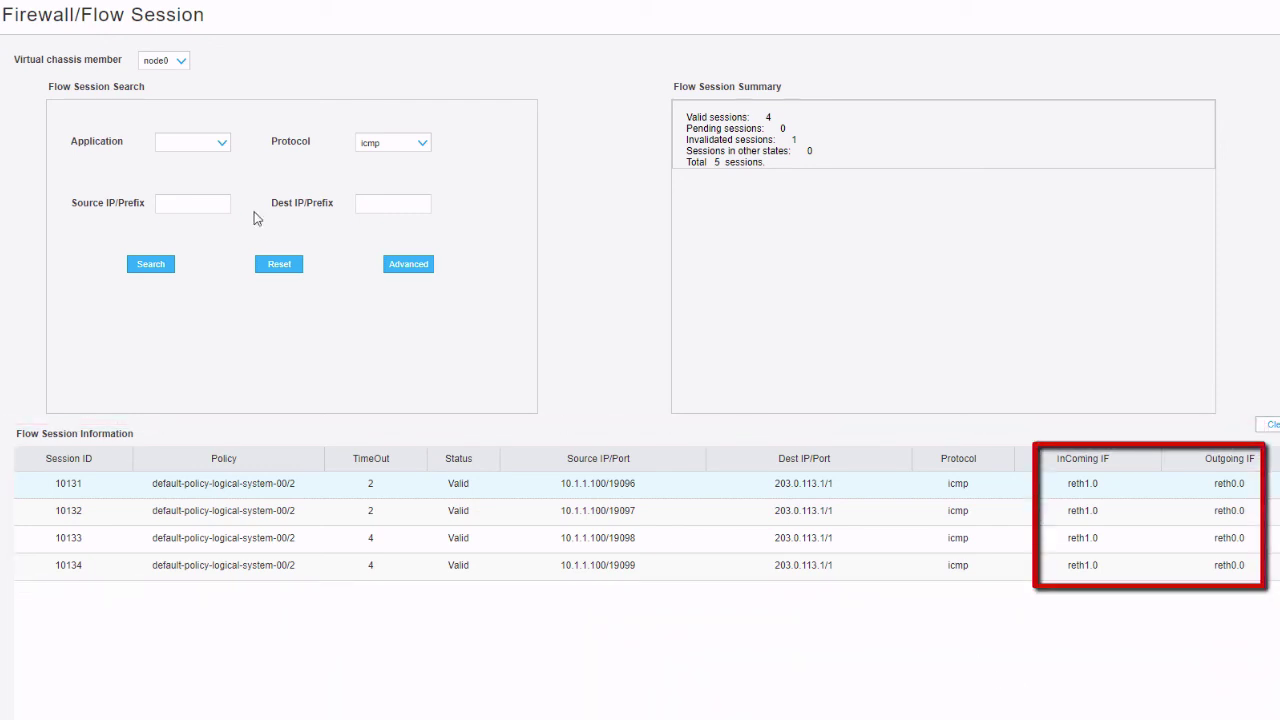
Repeat the icmp flow session search on node1
{"action": "left_click", "coordinate": [179, 61]}
{"action": "left_click", "coordinate": [160, 97]}
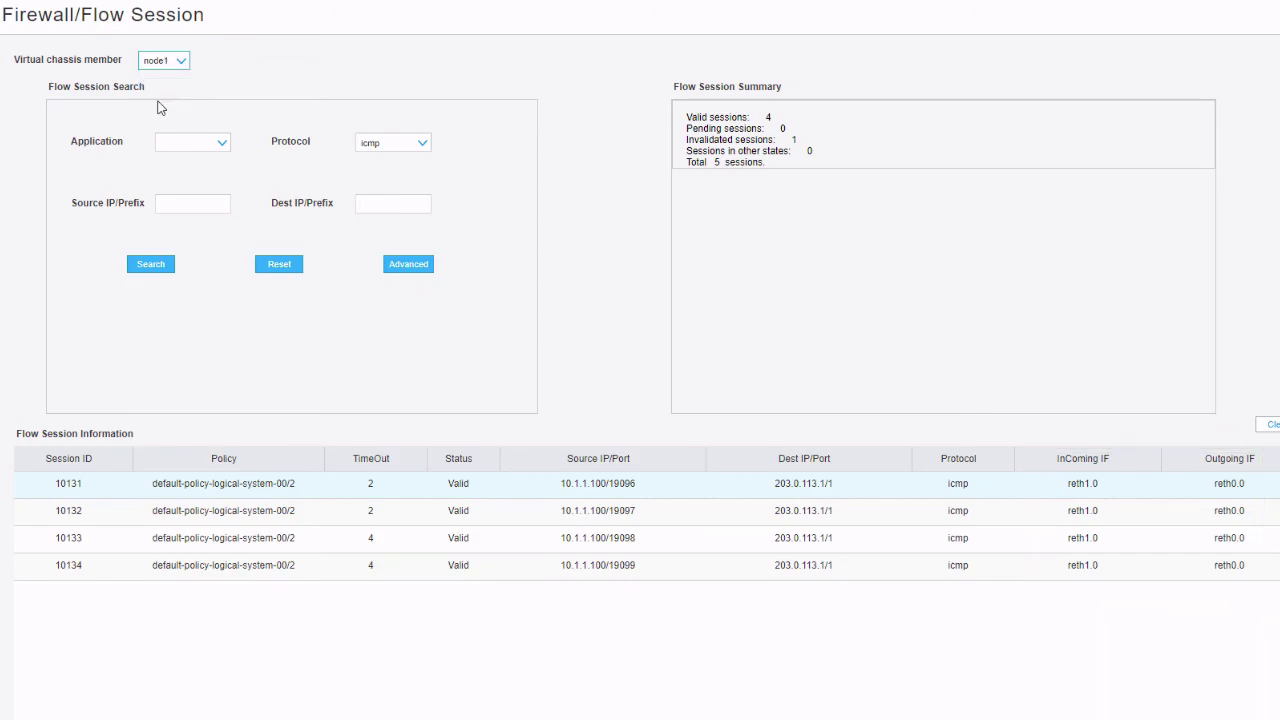
{"action": "left_click", "coordinate": [147, 267]}
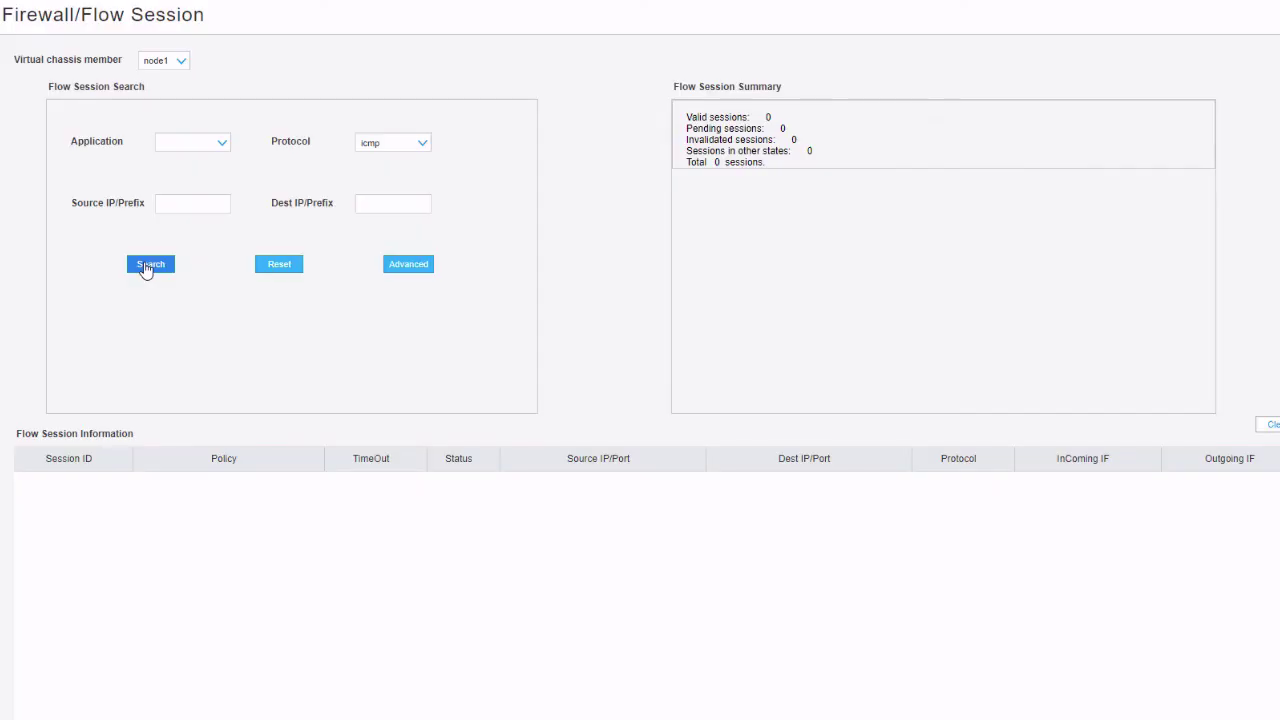